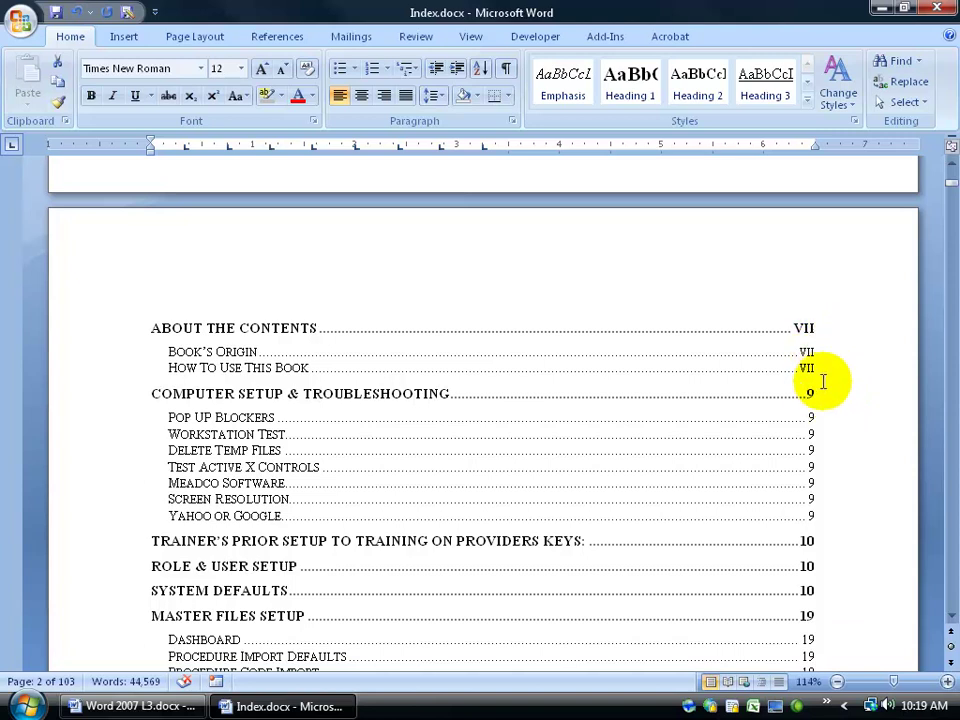
# Step: Scroll down to the table of contents, starting at About the Contents
pyautogui.click(951, 614)
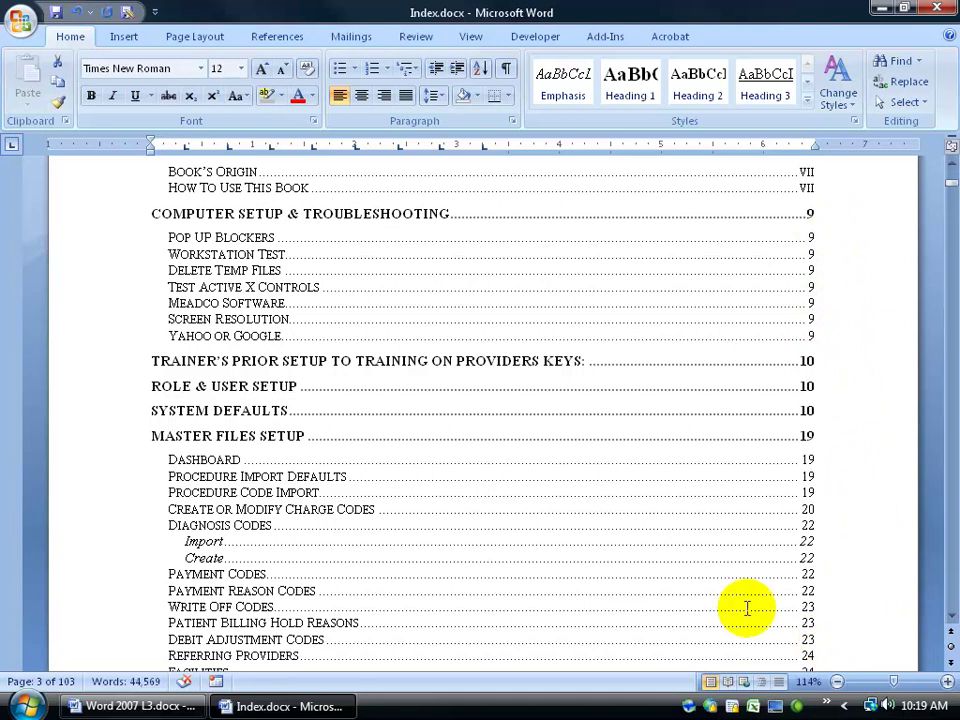
# Step: Scroll to the Master Files Setup entries, Dashboard through Fee Schedules, pages 19–28
pyautogui.scroll(-1, 360, 549)
pyautogui.scroll(-2, 360, 549)
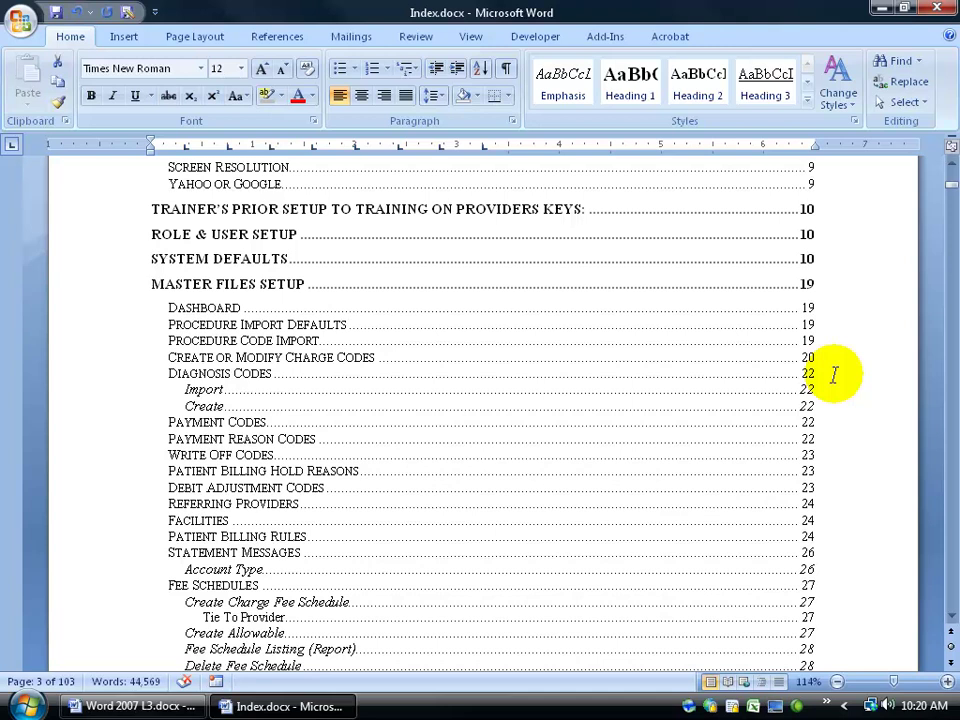
# Step: Use Go To (Ctrl+G) to jump to page 101, where the index starts
pyautogui.hotkey('ctrl', 'g')
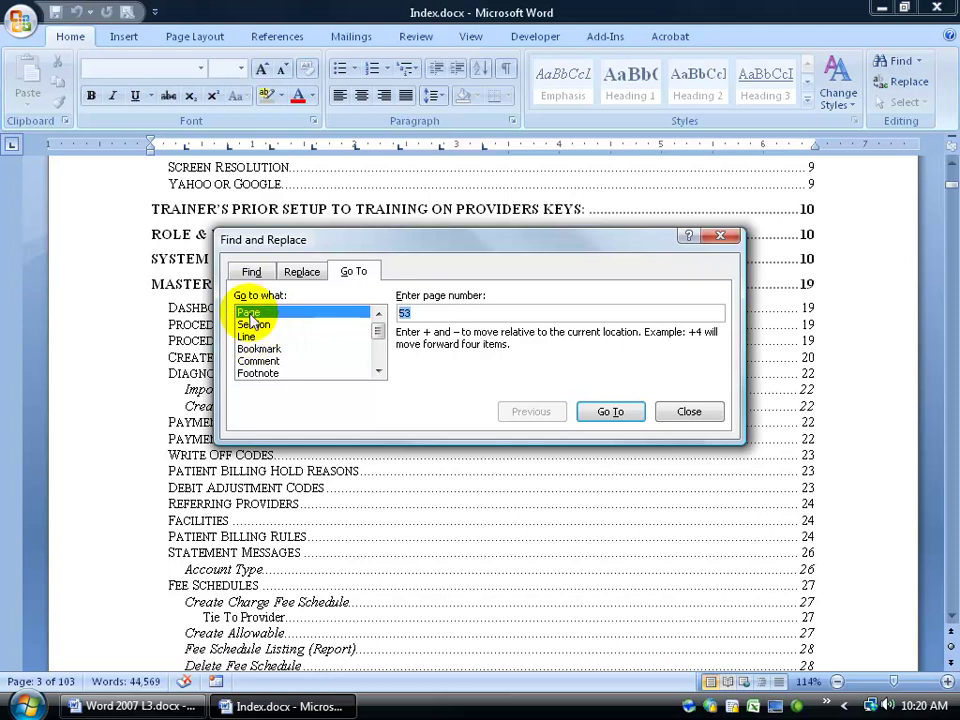
pyautogui.write('101')
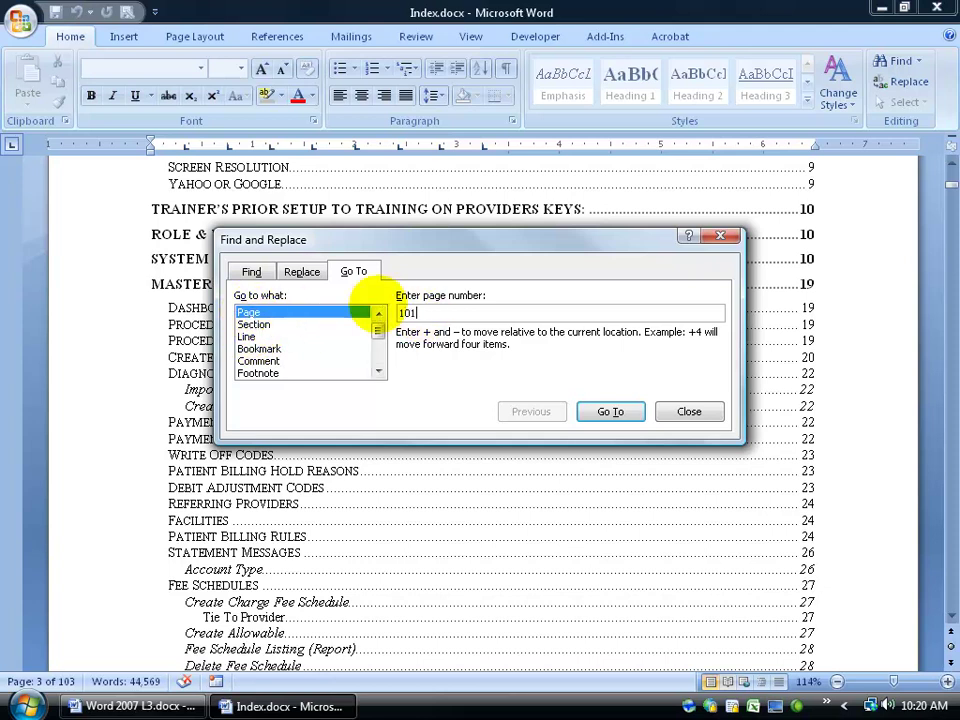
pyautogui.press('Return')
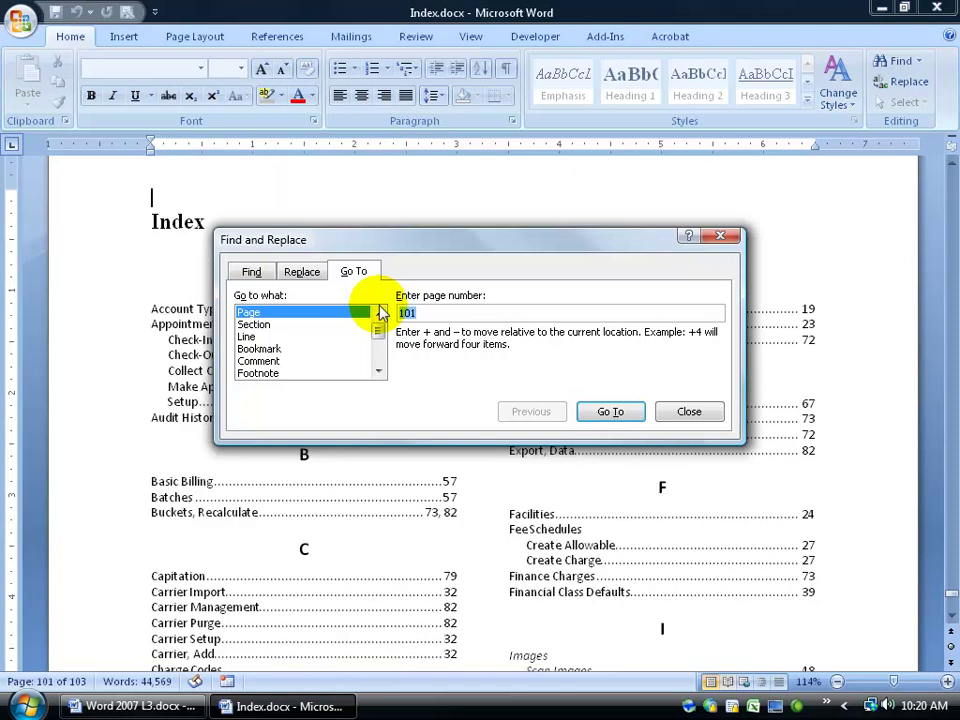
pyautogui.click(726, 237)
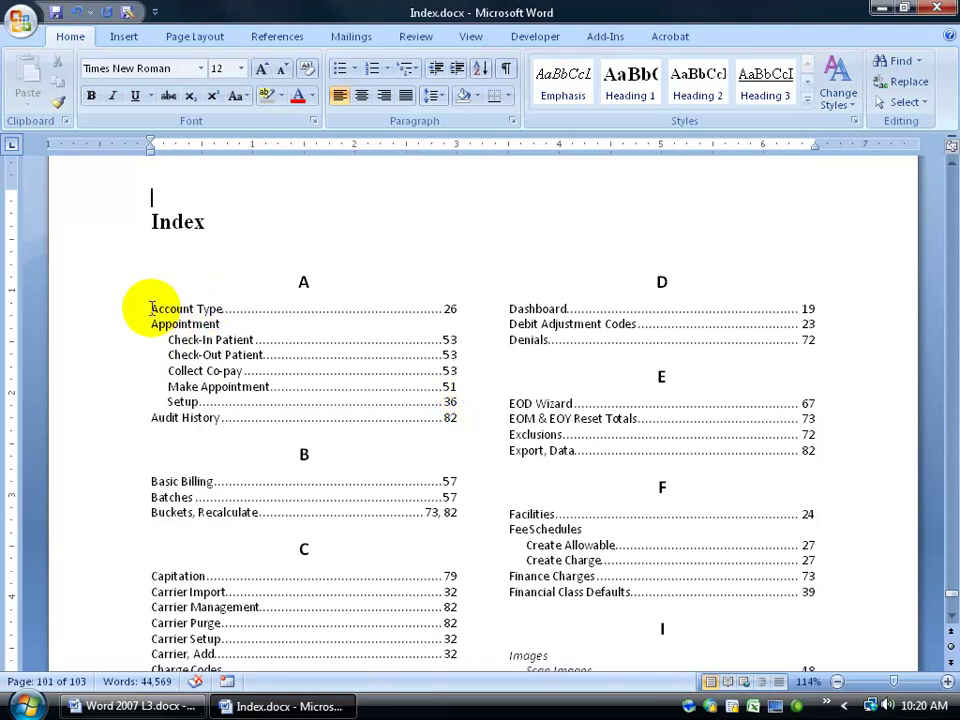
pyautogui.moveTo(150, 309); pyautogui.dragTo(216, 307)
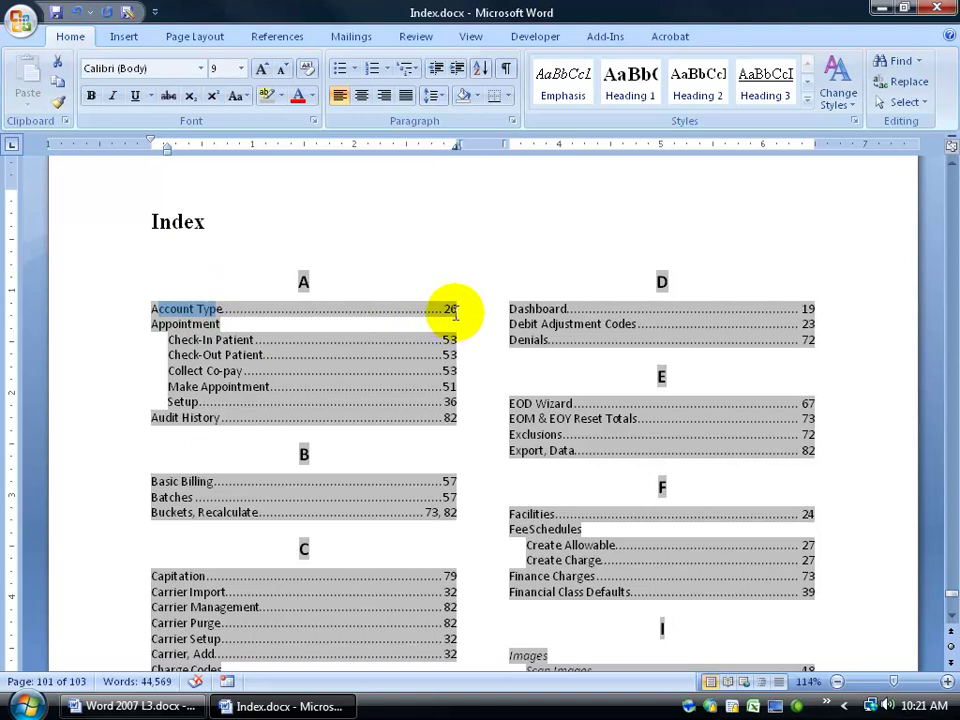
pyautogui.rightClick(392, 353)
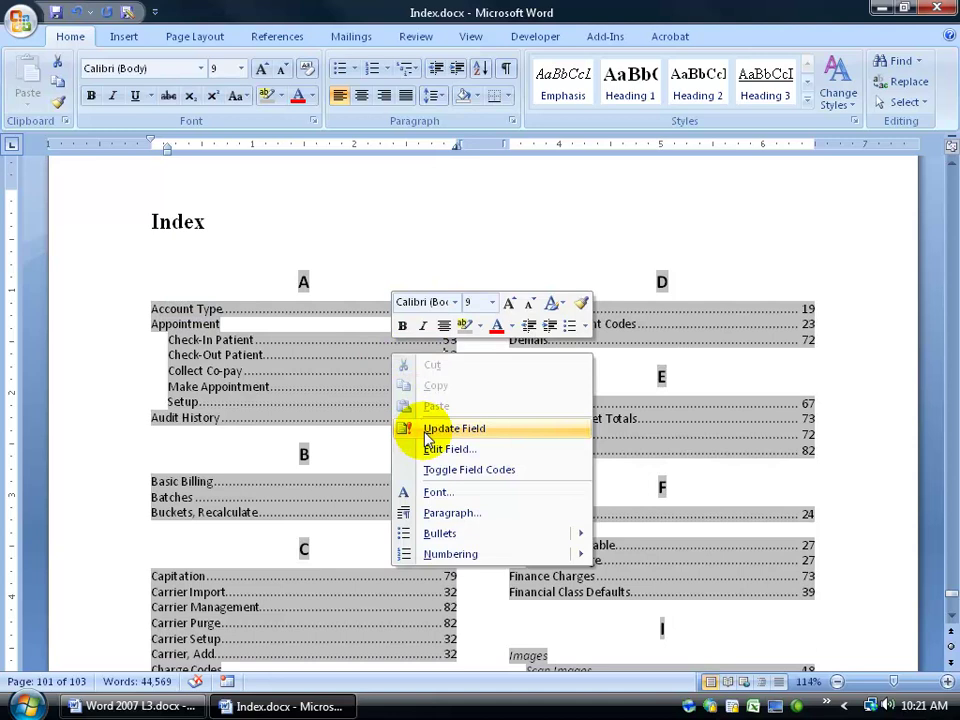
pyautogui.click(236, 268)
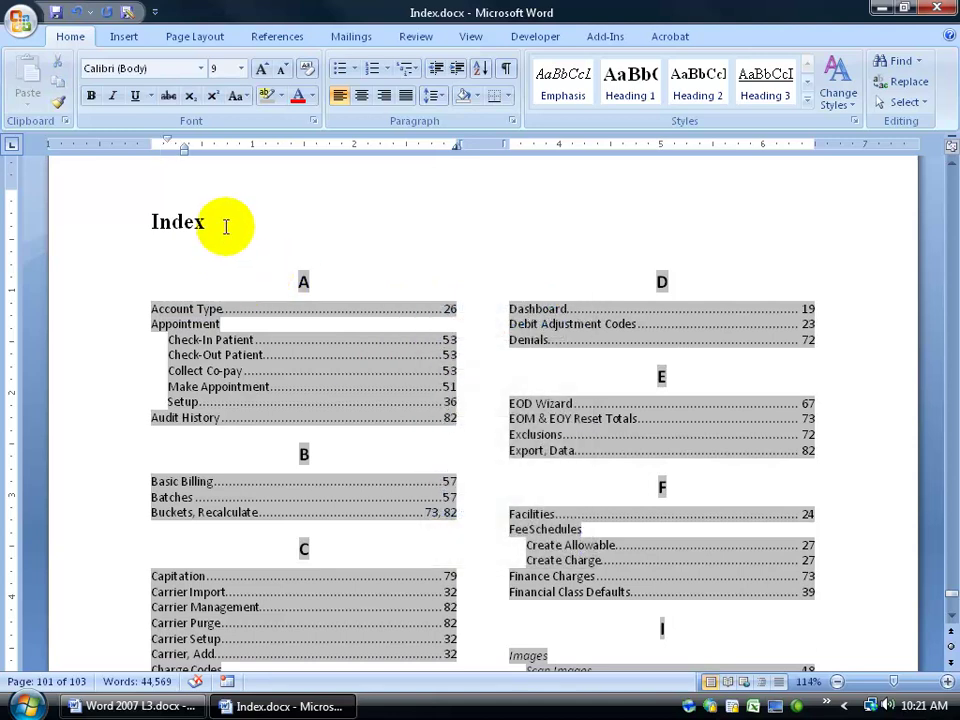
pyautogui.click(226, 226)
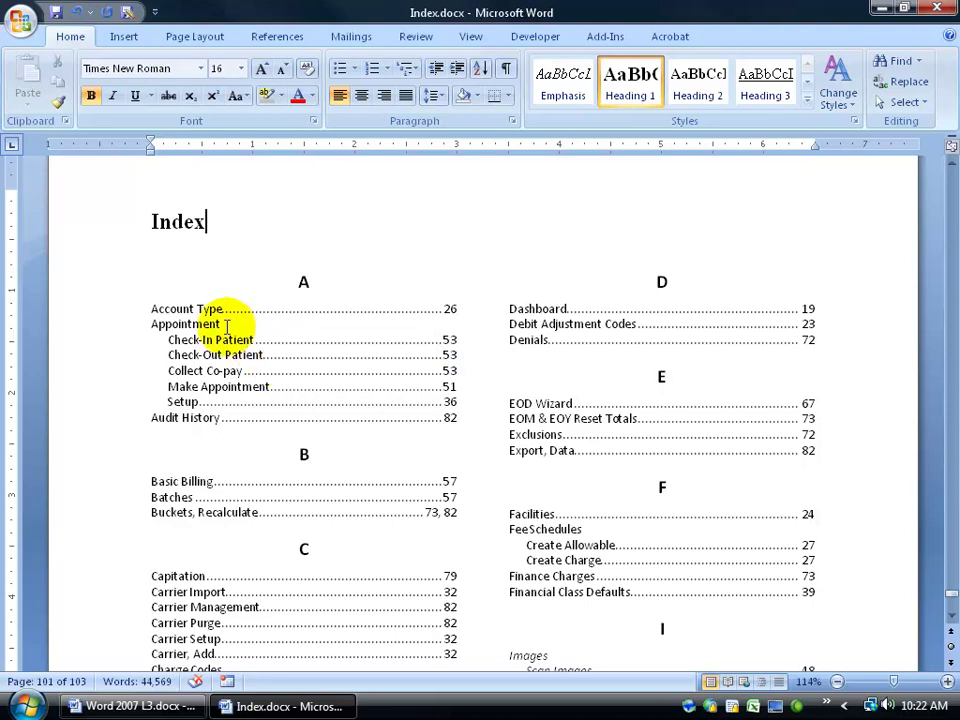
# Step: Jump to page 53 and scroll to the Check Out and Cancel & No Show instructions
pyautogui.hotkey('ctrl', 'g')
pyautogui.write('53')
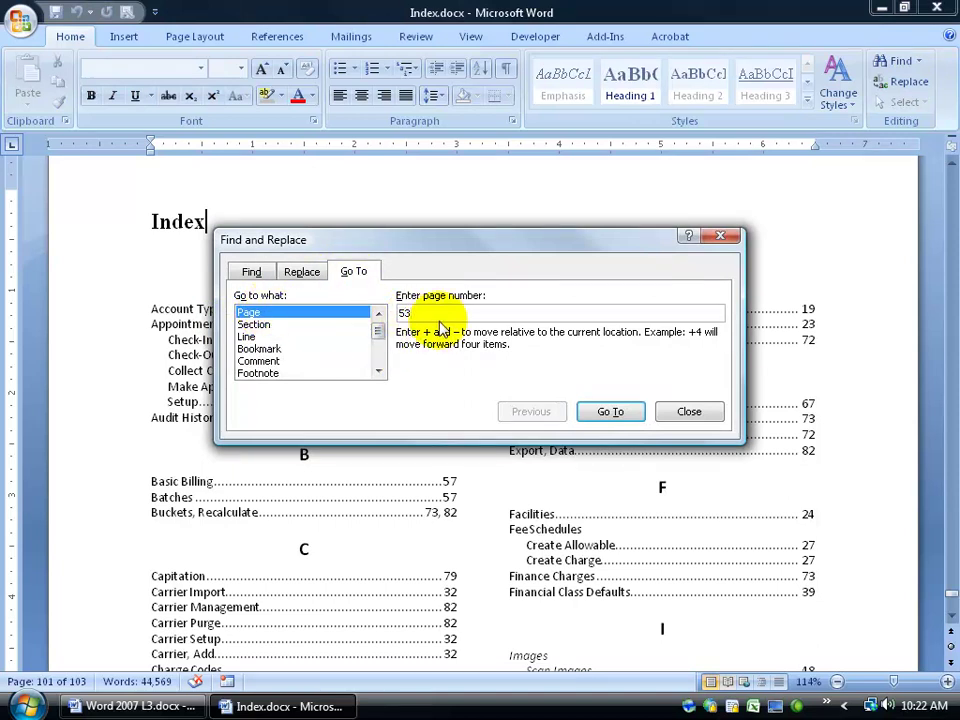
pyautogui.press('Return')
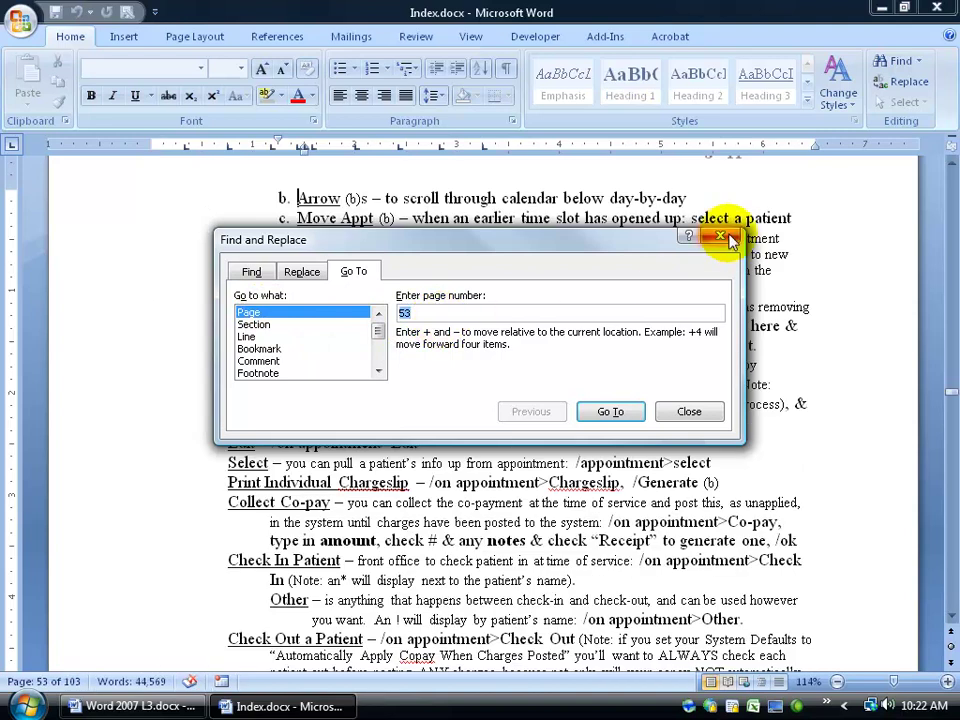
pyautogui.click(721, 236)
pyautogui.scroll(-5, 497, 364)
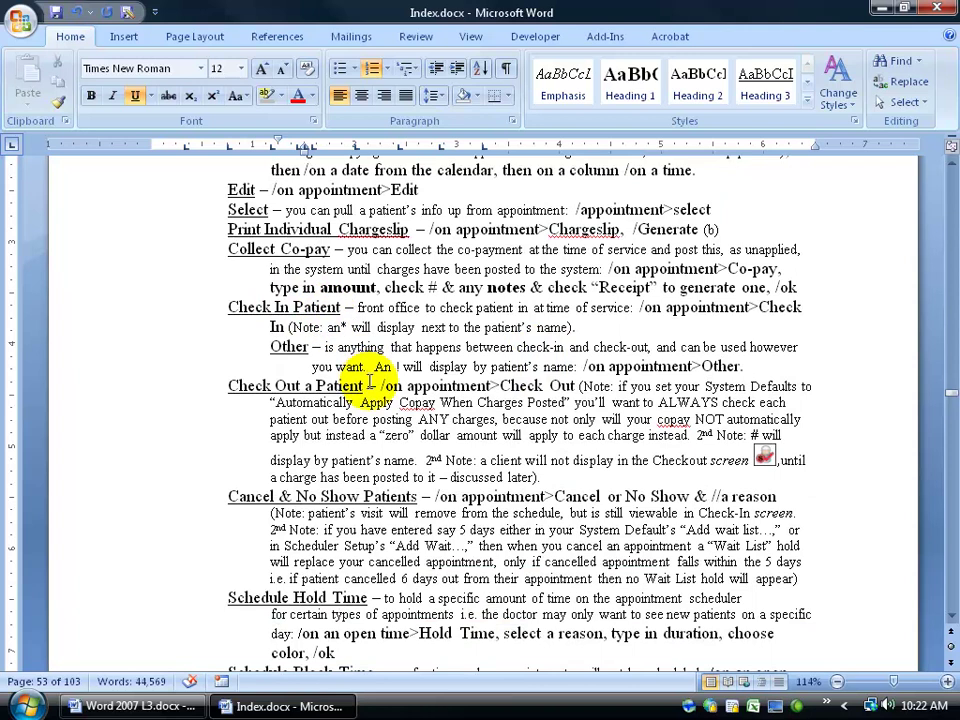
pyautogui.click(507, 70)
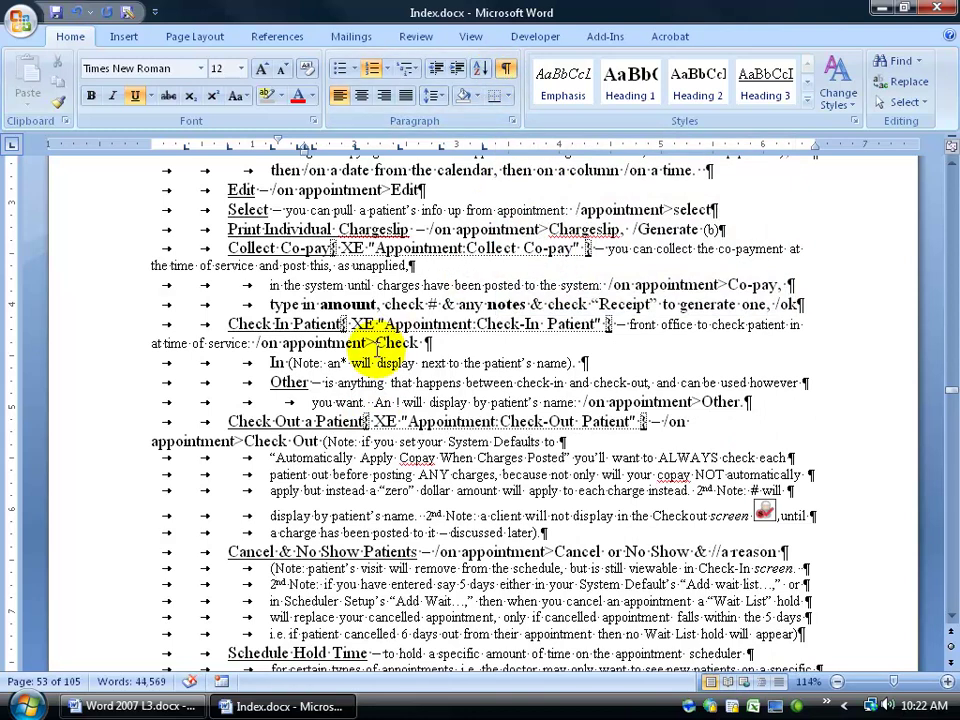
pyautogui.click(310, 327)
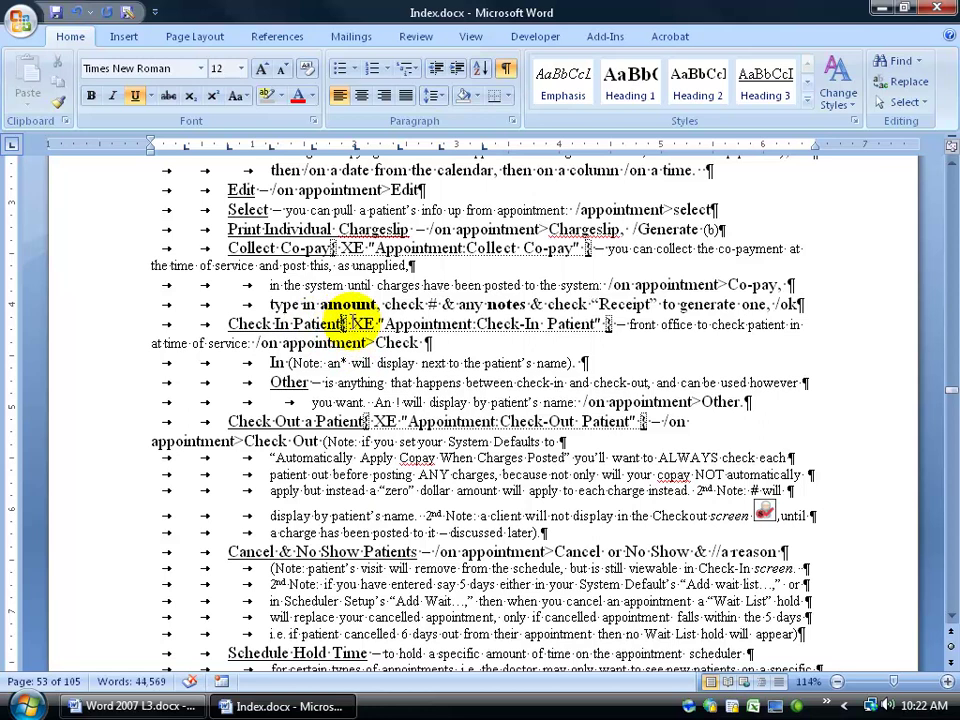
pyautogui.doubleClick(426, 330)
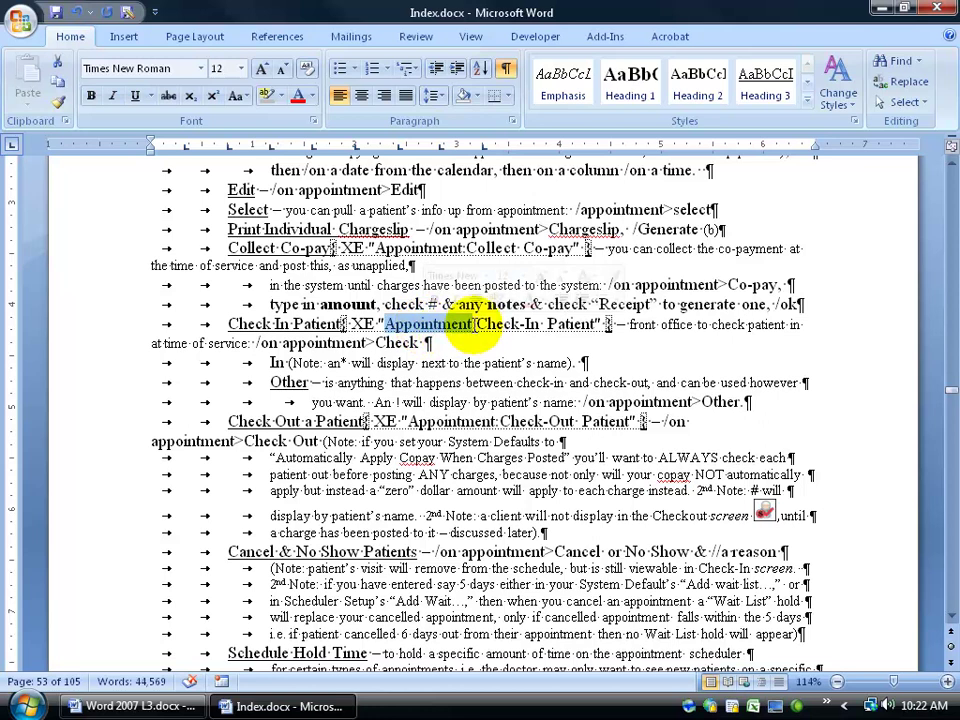
pyautogui.moveTo(493, 324); pyautogui.dragTo(555, 326)
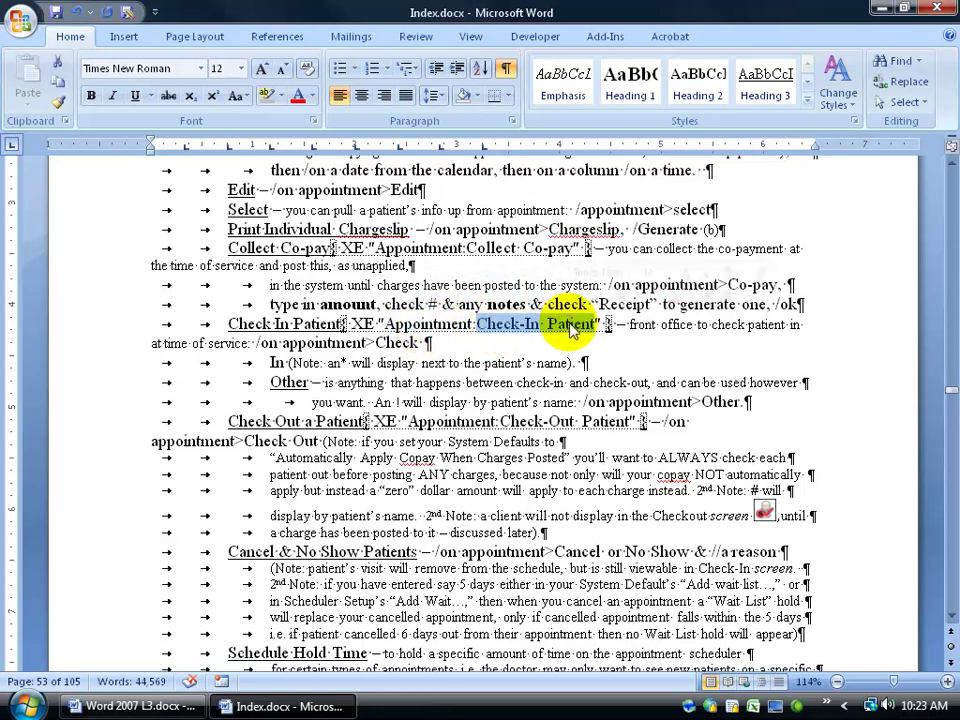
pyautogui.doubleClick(450, 330)
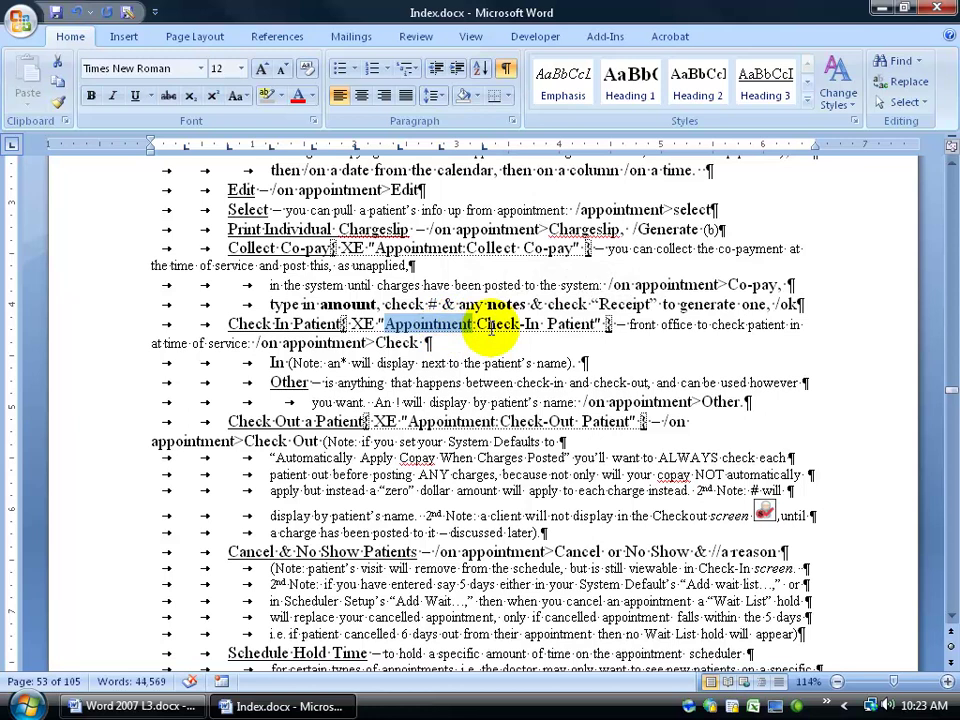
pyautogui.moveTo(480, 324); pyautogui.dragTo(572, 335)
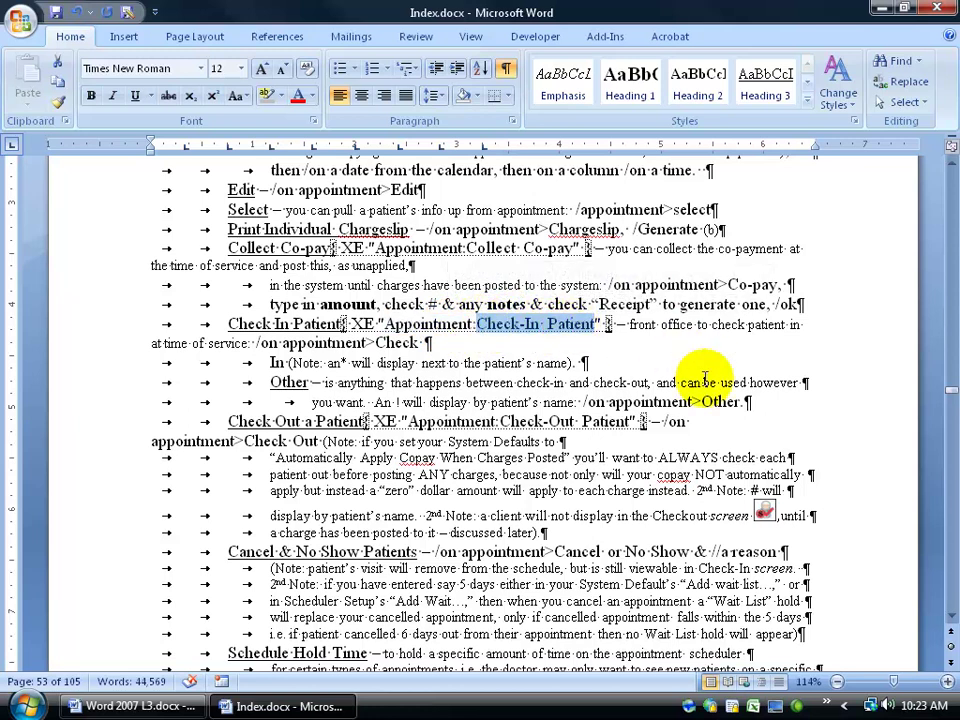
pyautogui.scroll(-4, 767, 420)
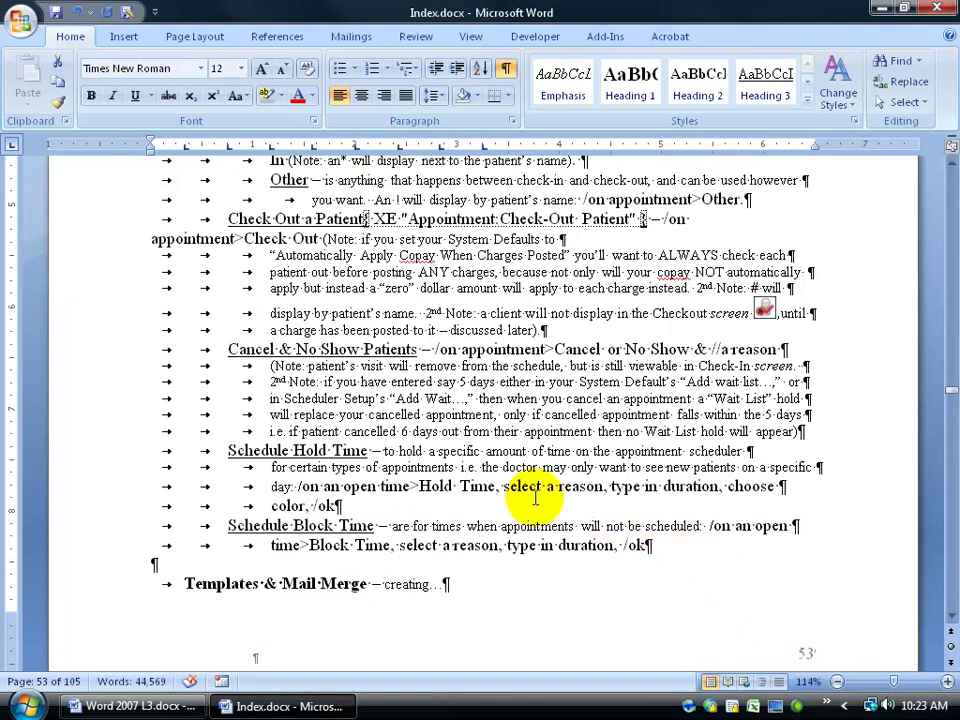
pyautogui.scroll(4, 520, 380)
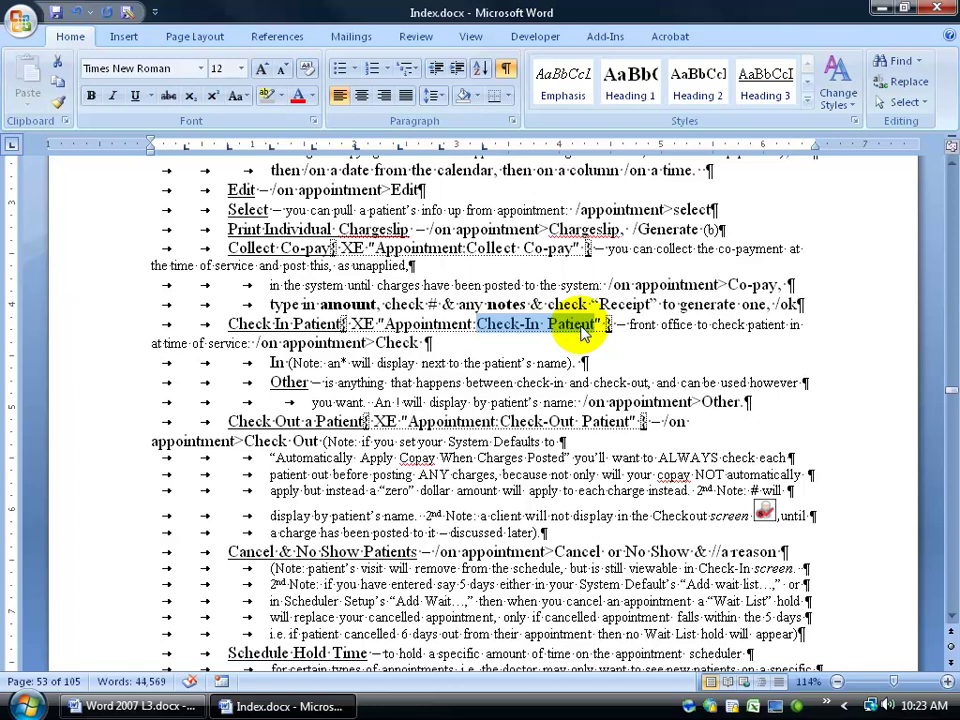
pyautogui.doubleClick(400, 325)
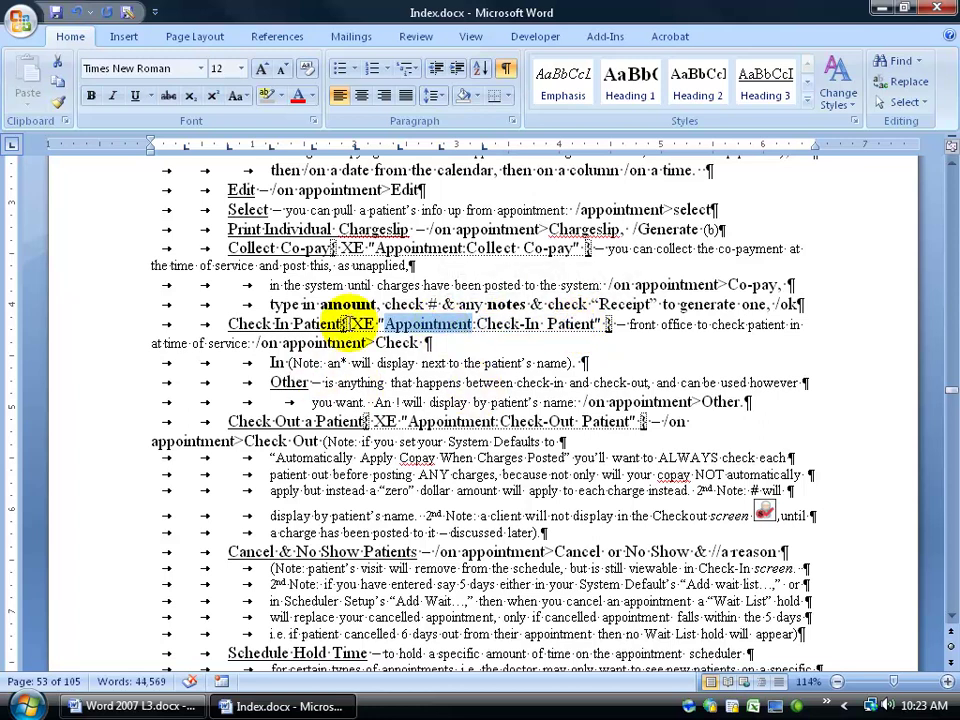
pyautogui.click(351, 322)
pyautogui.doubleClick(358, 323)
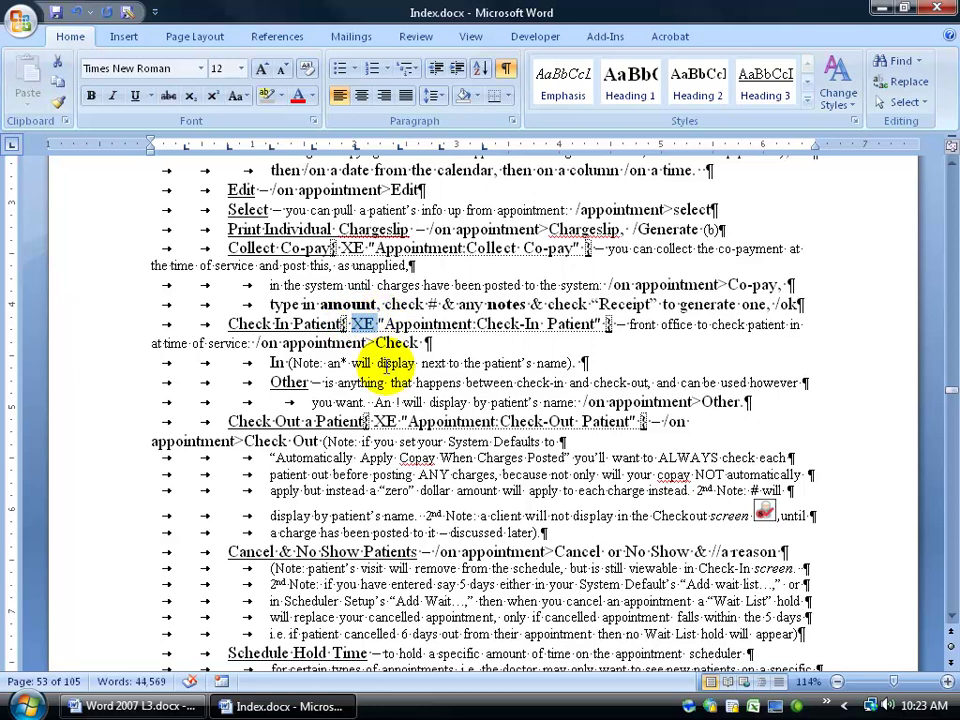
pyautogui.doubleClick(400, 325)
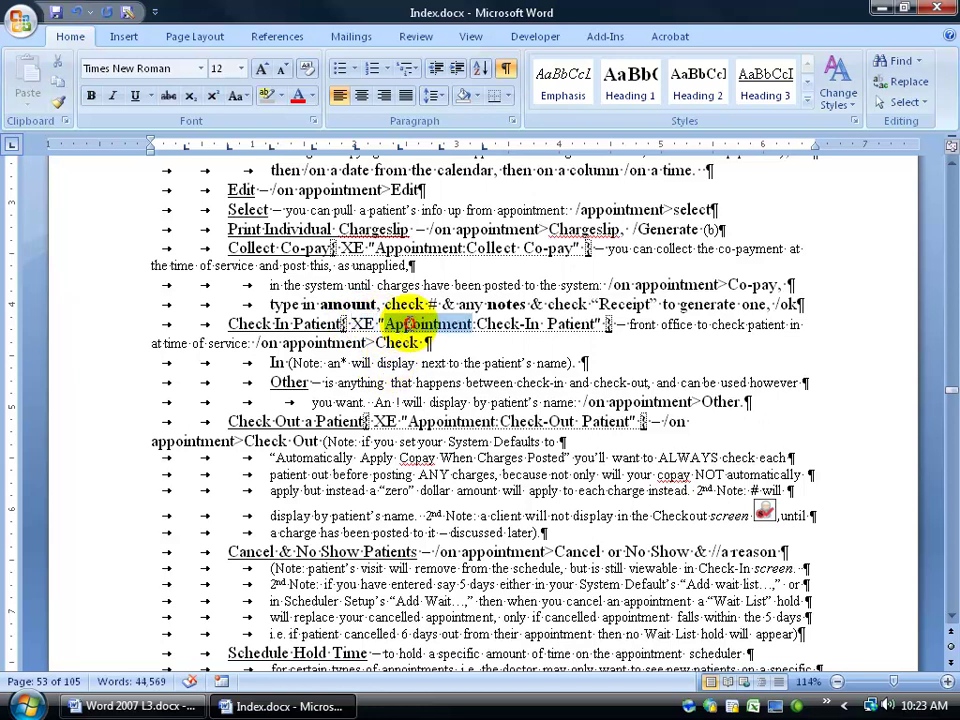
pyautogui.click(502, 320)
pyautogui.doubleClick(502, 322)
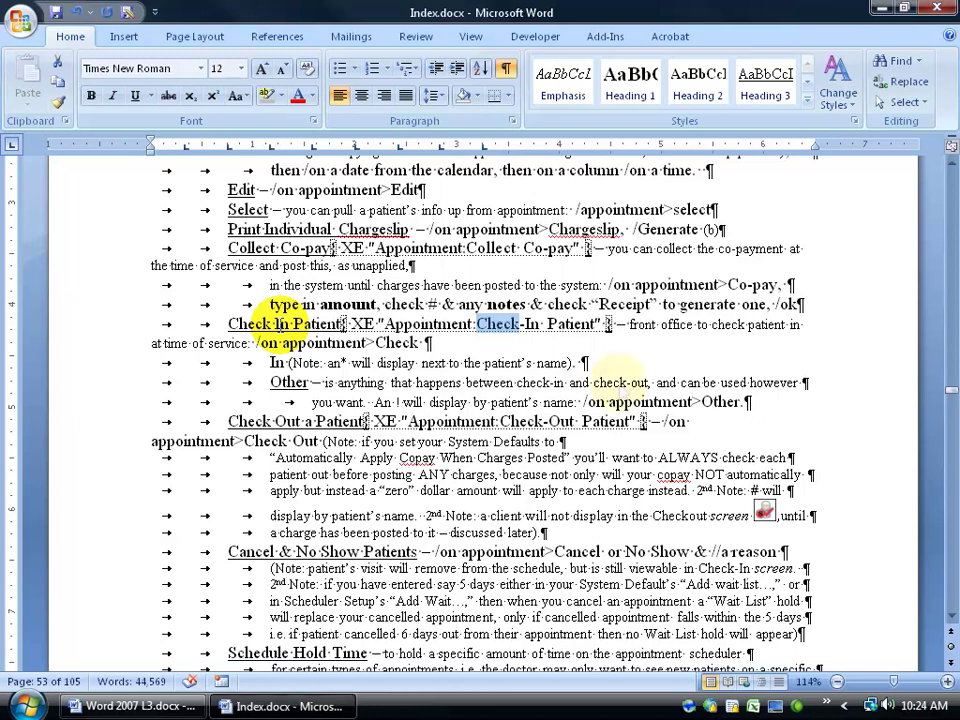
pyautogui.click(600, 365)
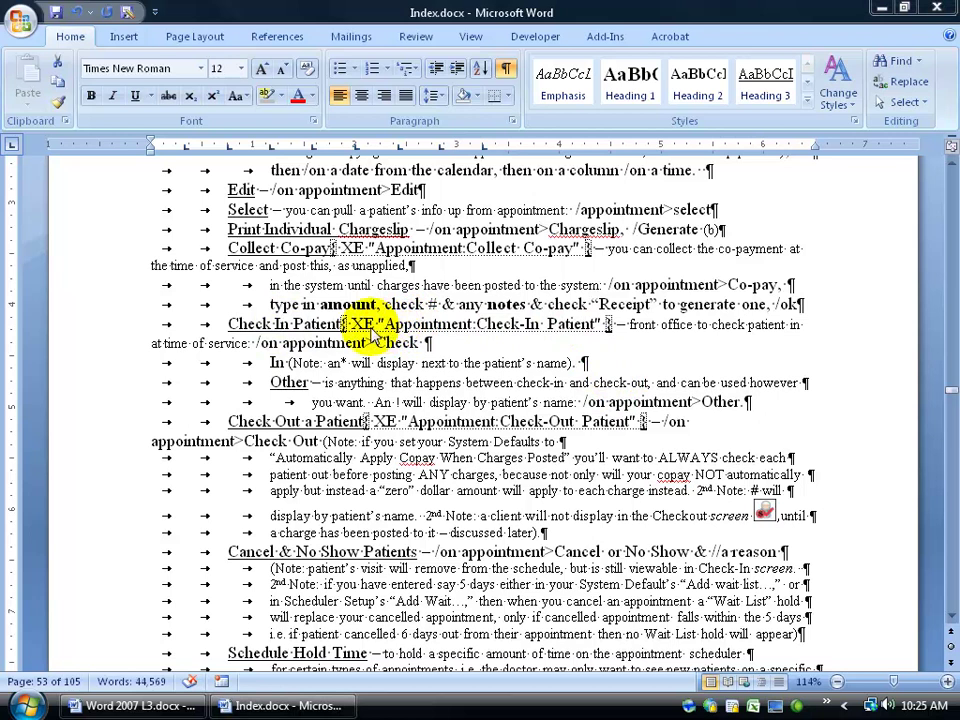
pyautogui.doubleClick(494, 325)
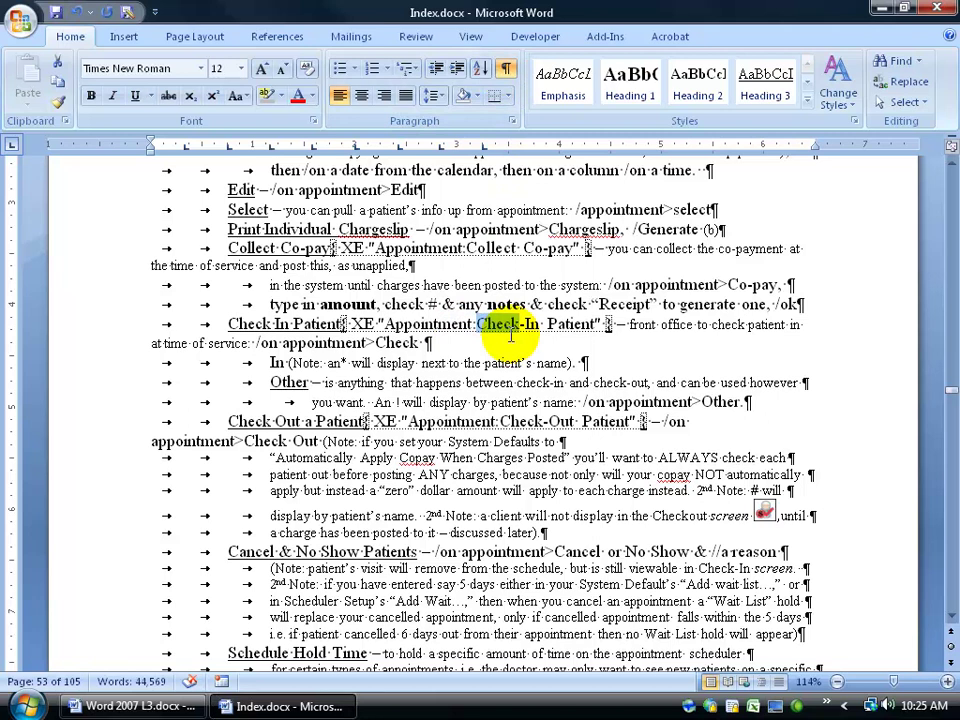
pyautogui.click(505, 69)
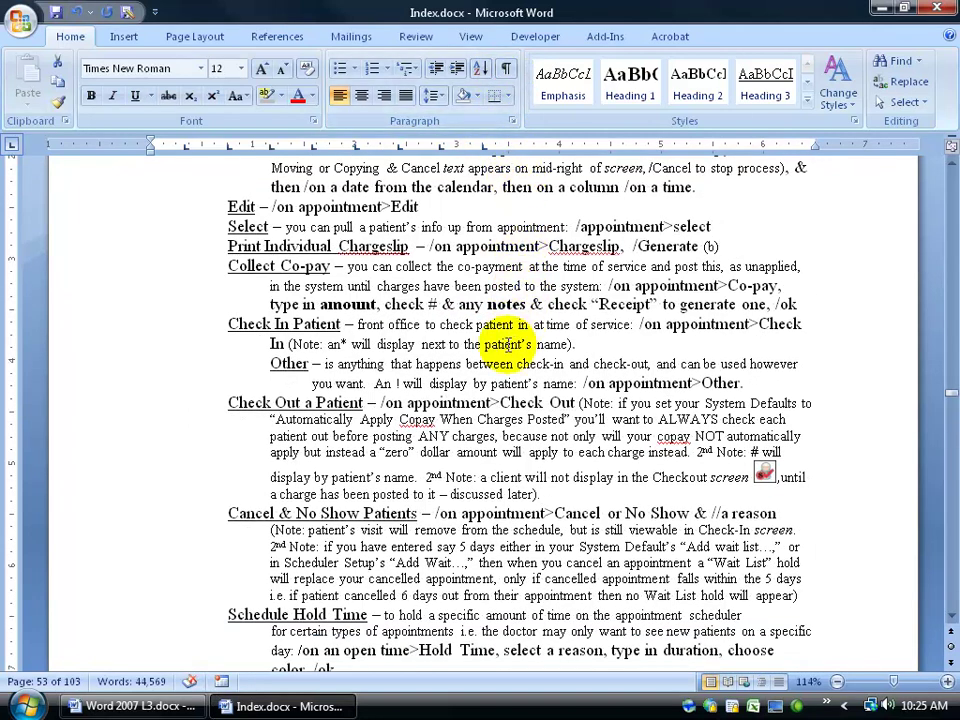
# Step: Turn on Show/Hide ¶ near the Co-pay heading to reveal the hidden index fields
pyautogui.scroll(3, 508, 344)
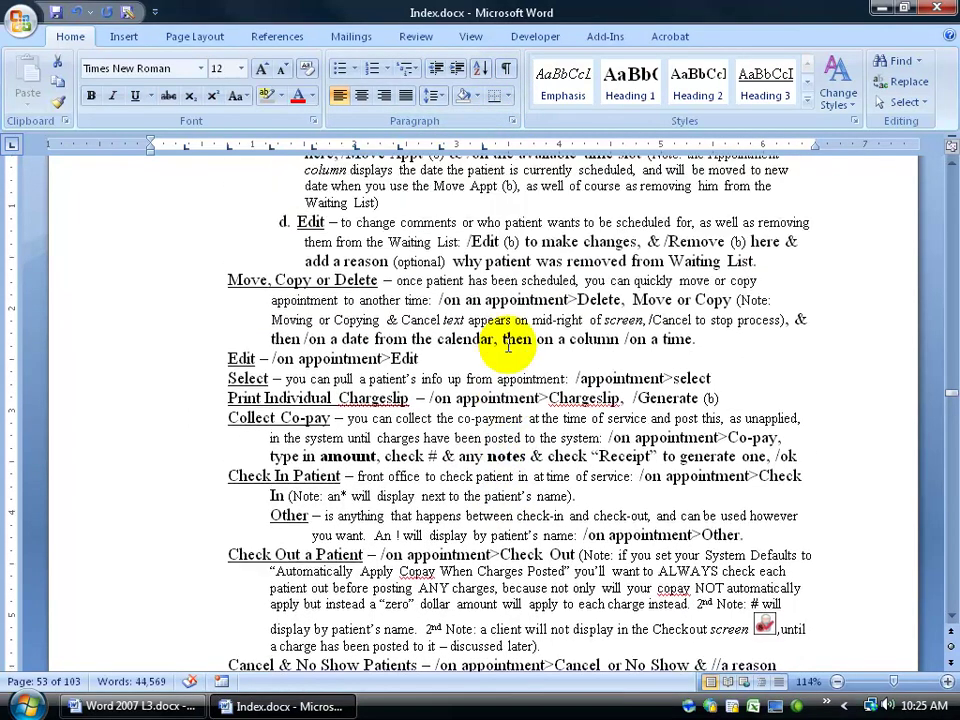
pyautogui.click(331, 418)
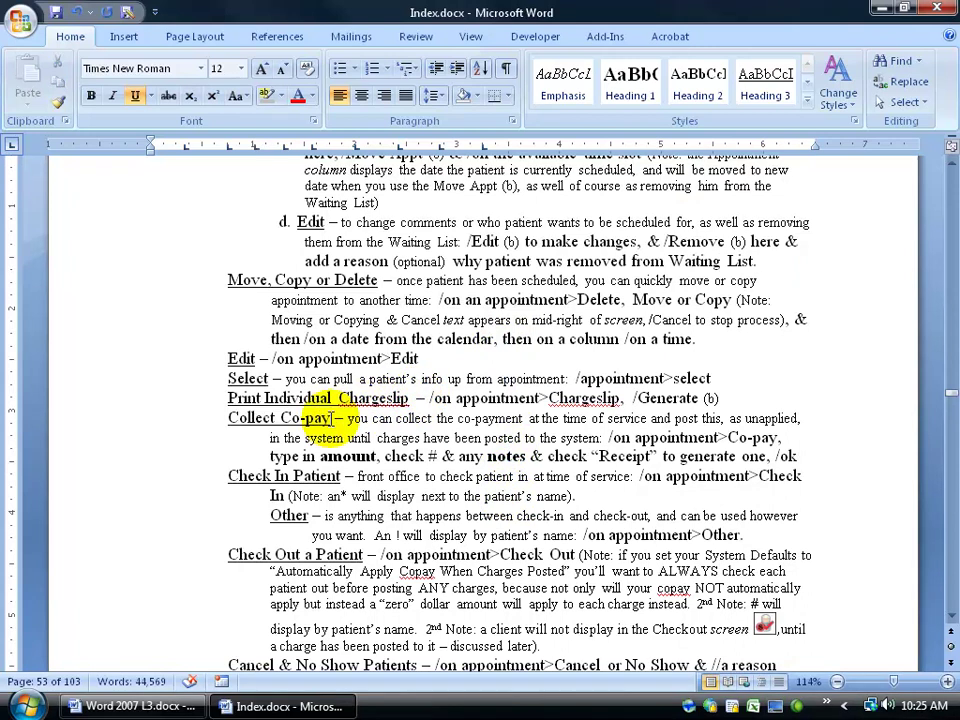
pyautogui.click(504, 69)
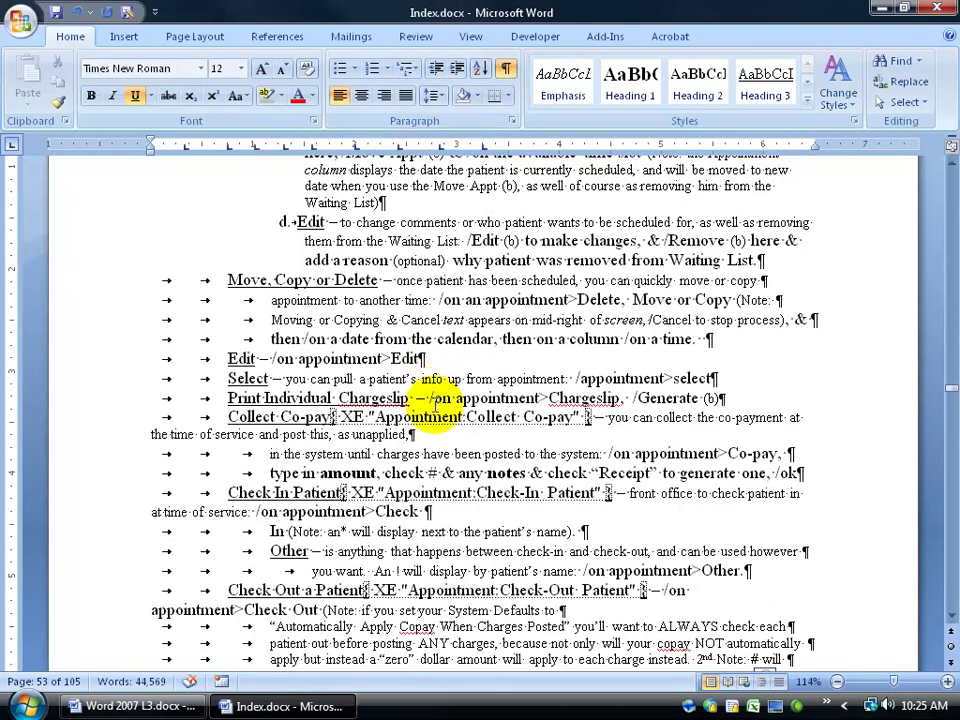
pyautogui.scroll(5, 437, 405)
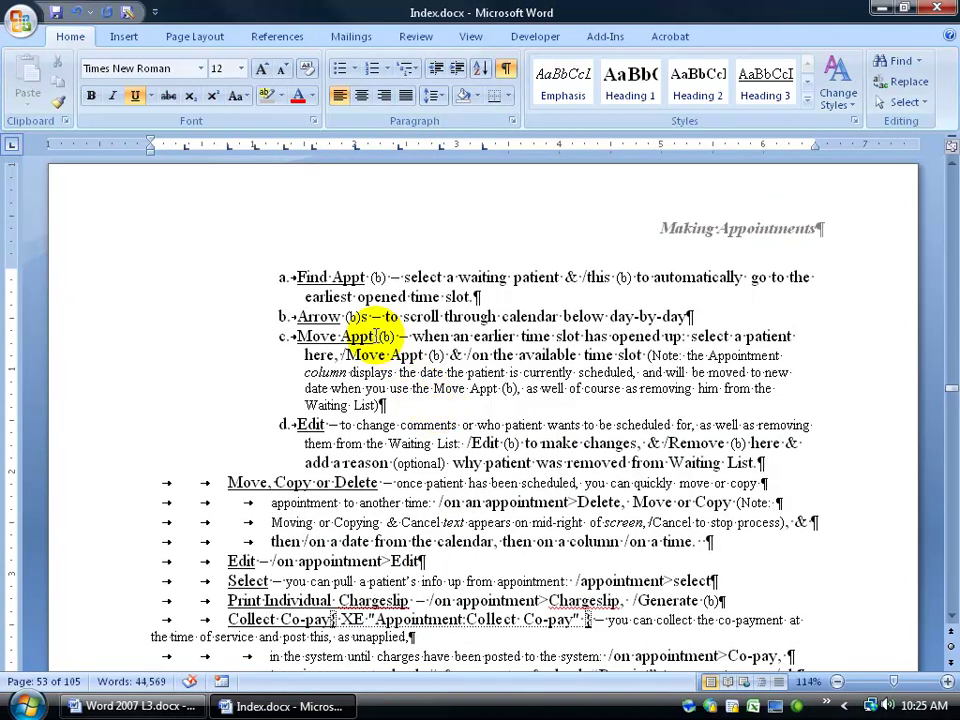
# Step: Place the cursor in the Move Appt item, hide formatting marks, and return to References
pyautogui.click(405, 393)
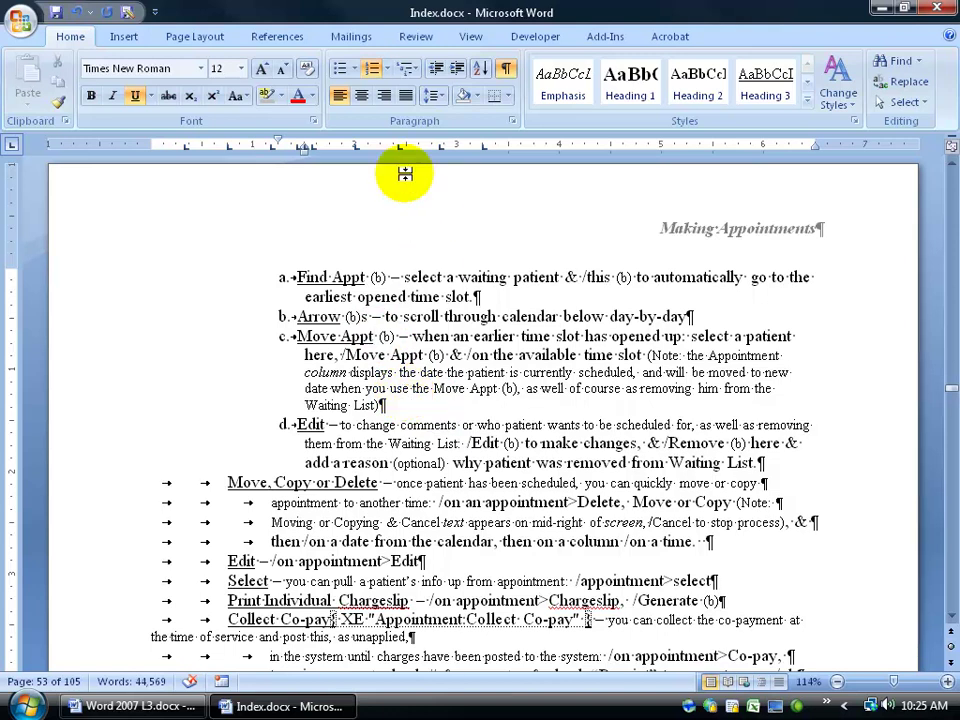
pyautogui.click(285, 40)
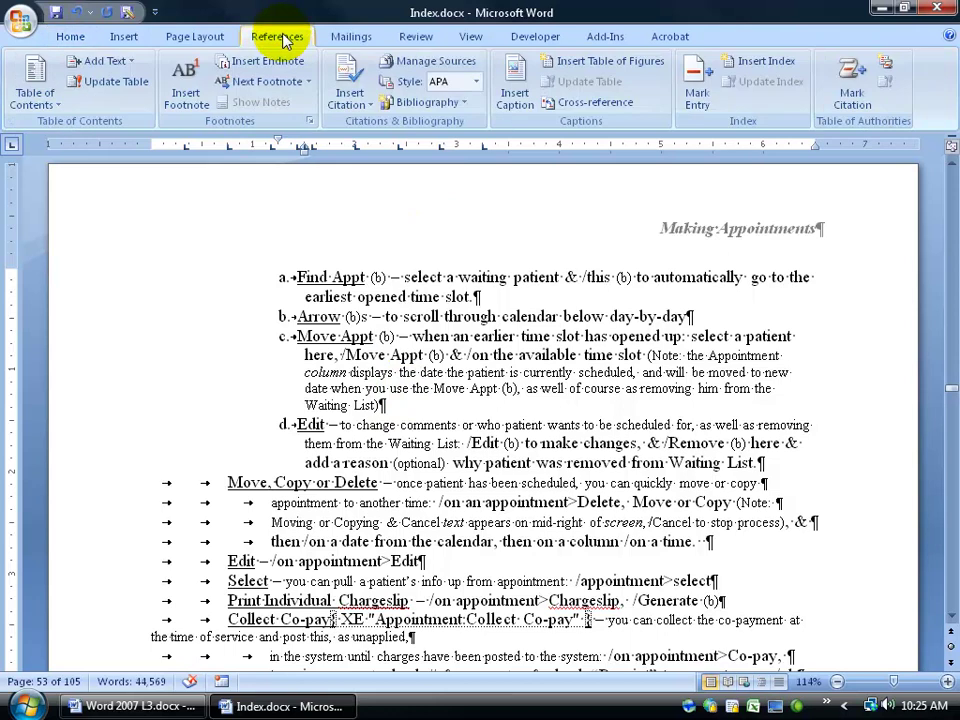
pyautogui.click(71, 37)
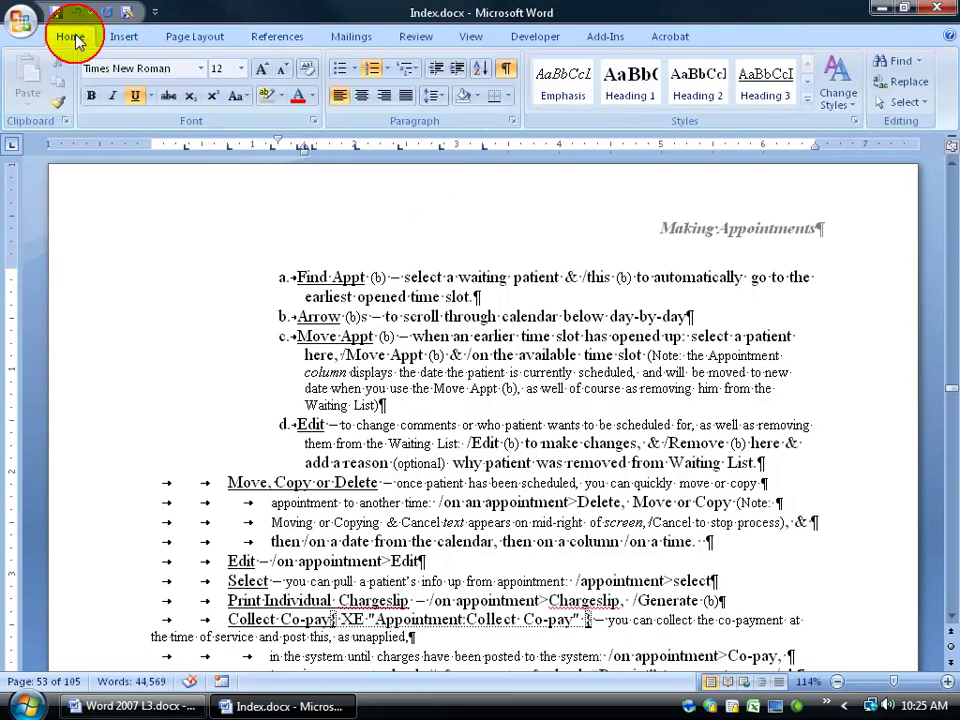
pyautogui.click(503, 69)
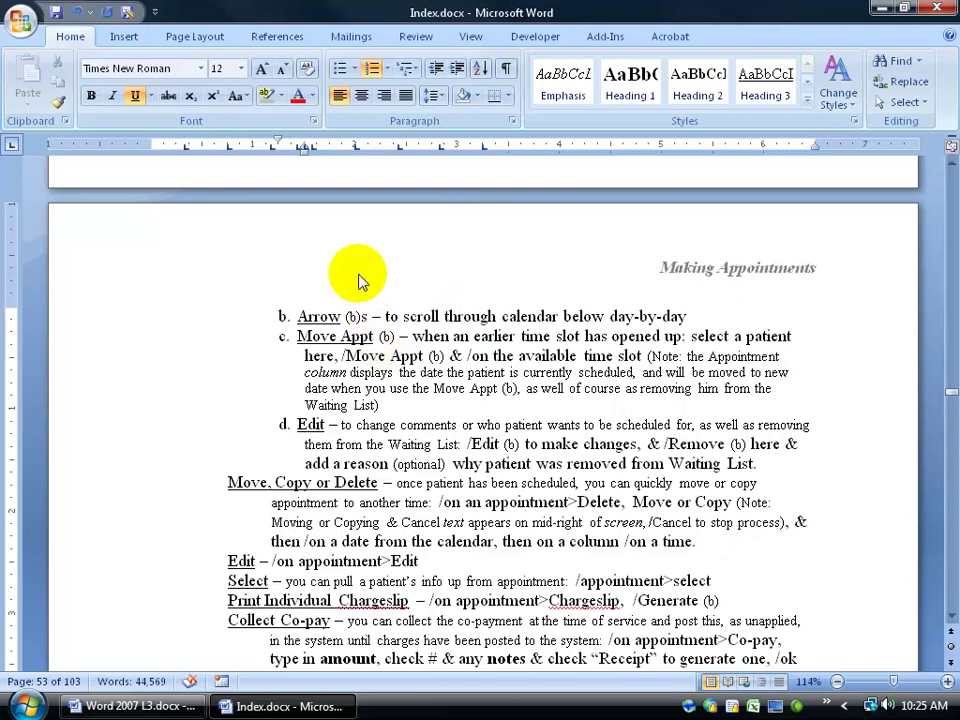
pyautogui.click(278, 37)
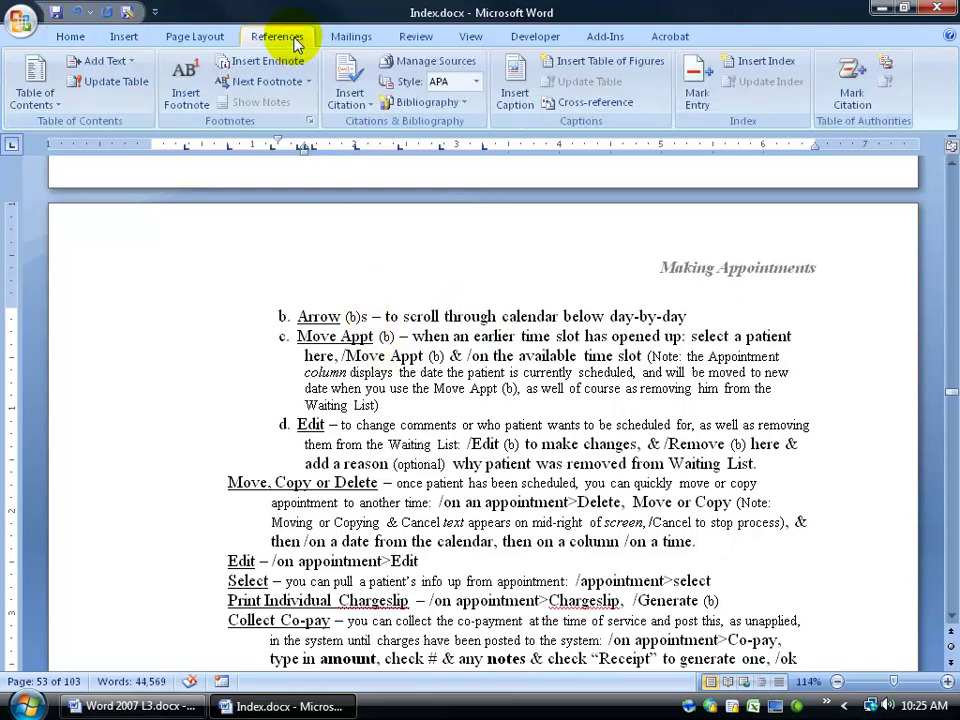
# Step: Mark Move Appt with main entry 'Move Appointment' and check the new XE field
pyautogui.click(700, 97)
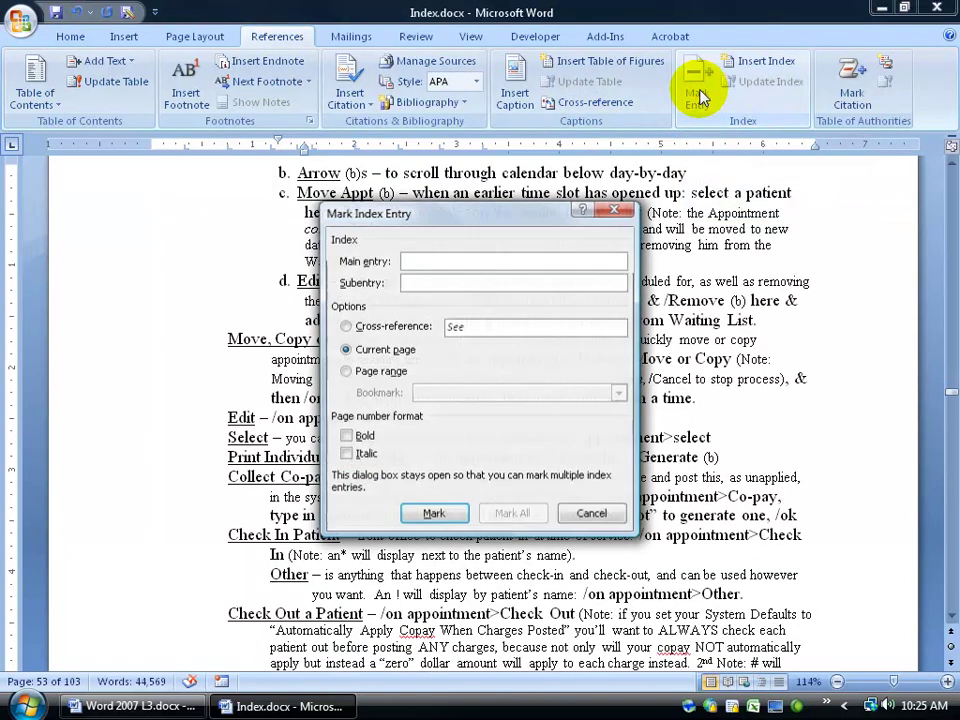
pyautogui.click(430, 260)
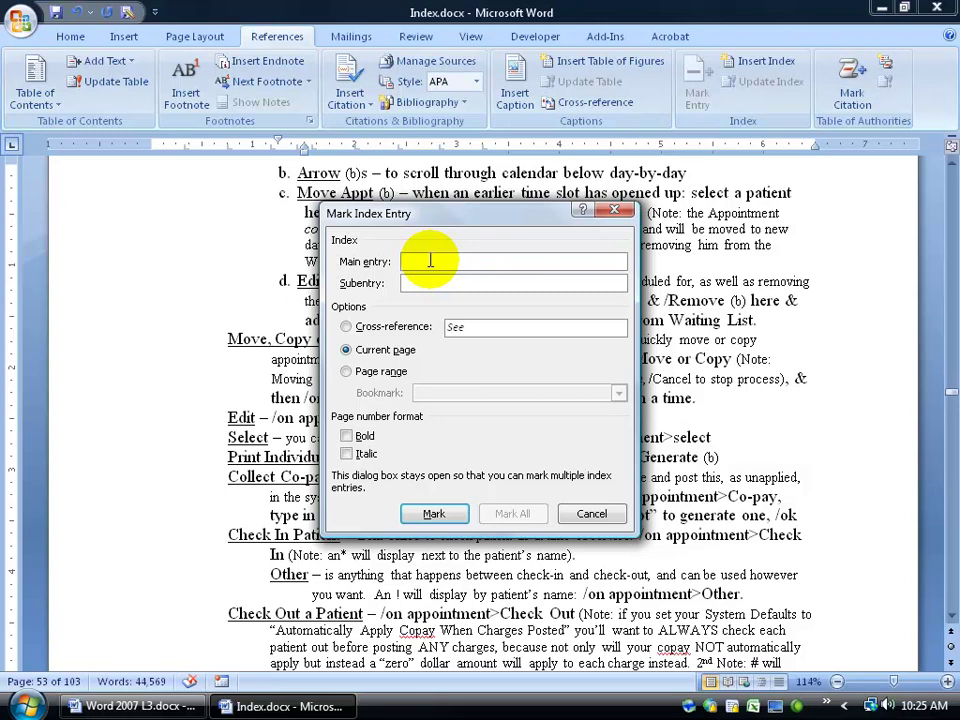
pyautogui.click(424, 281)
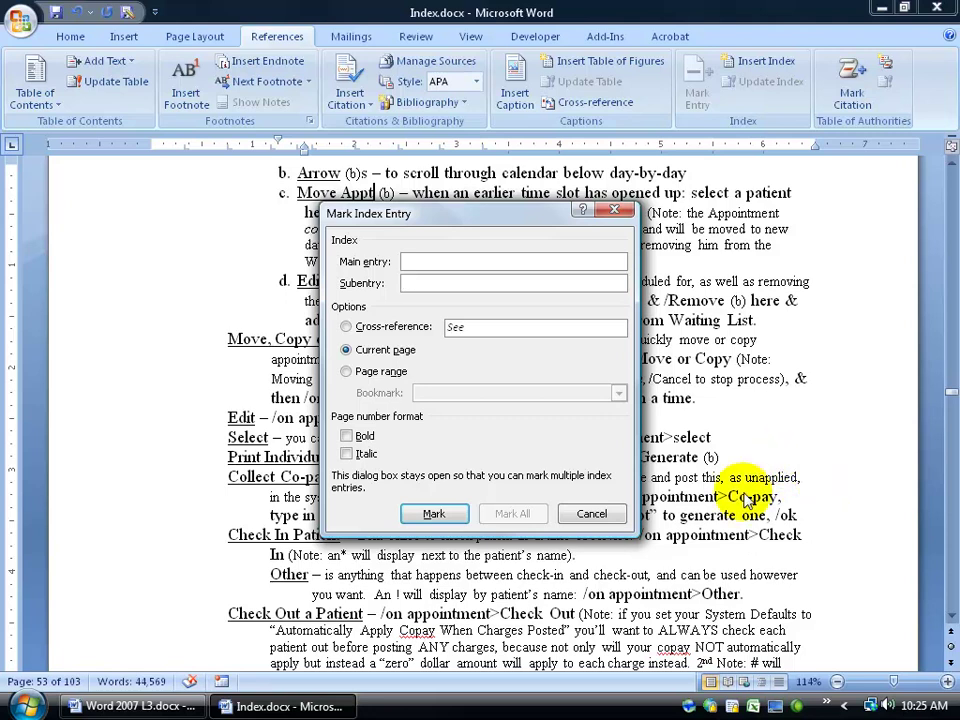
pyautogui.click(410, 263)
pyautogui.click(410, 263)
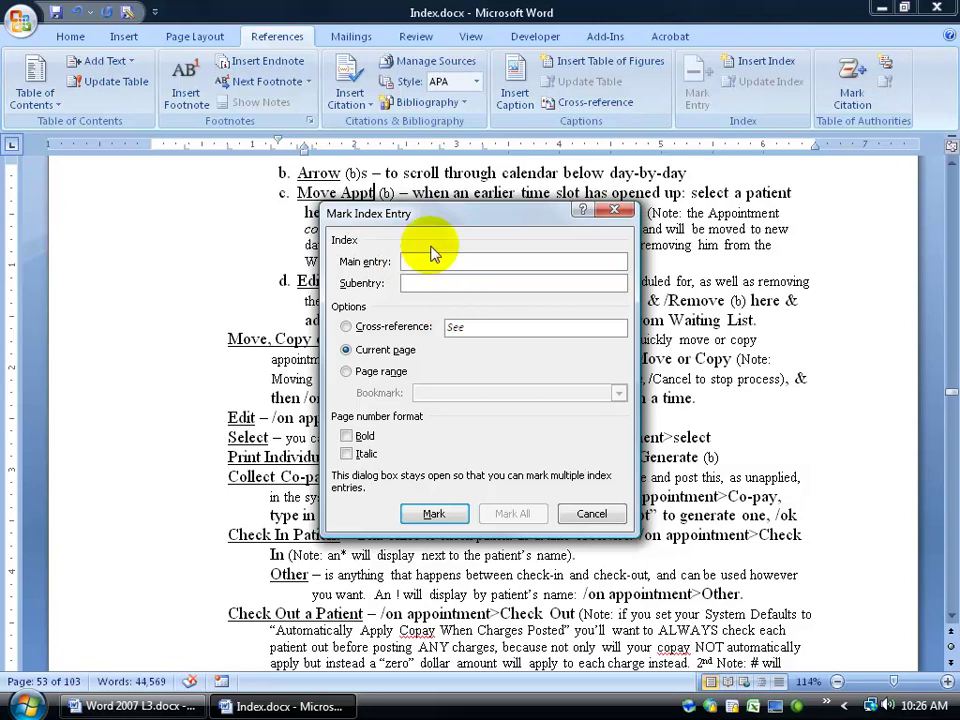
pyautogui.moveTo(429, 216); pyautogui.dragTo(428, 273)
pyautogui.write('Move Appointment')
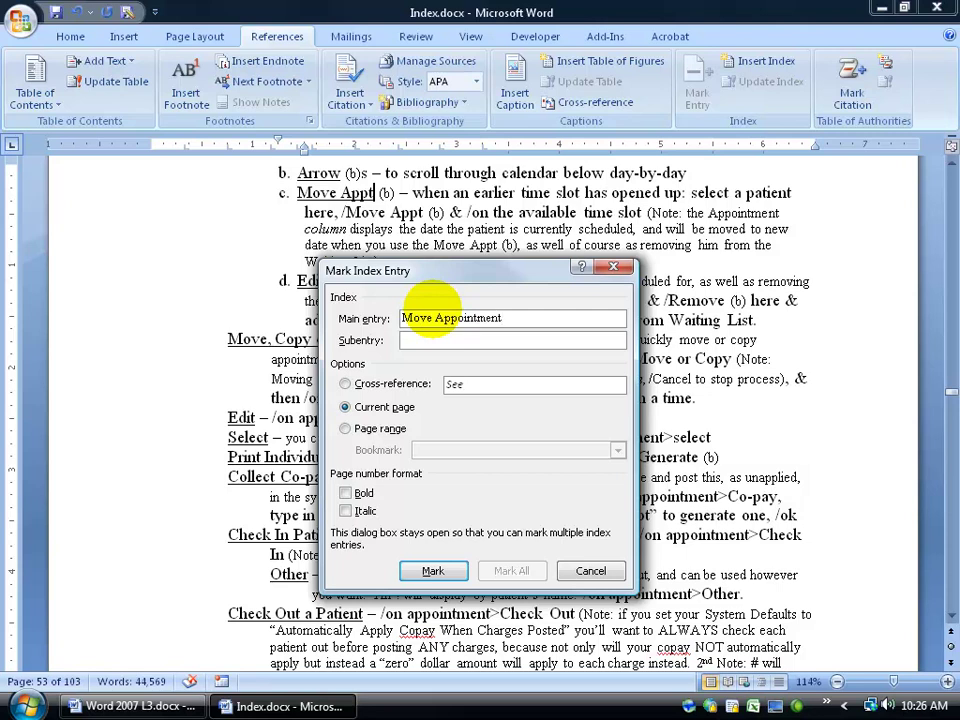
pyautogui.click(437, 572)
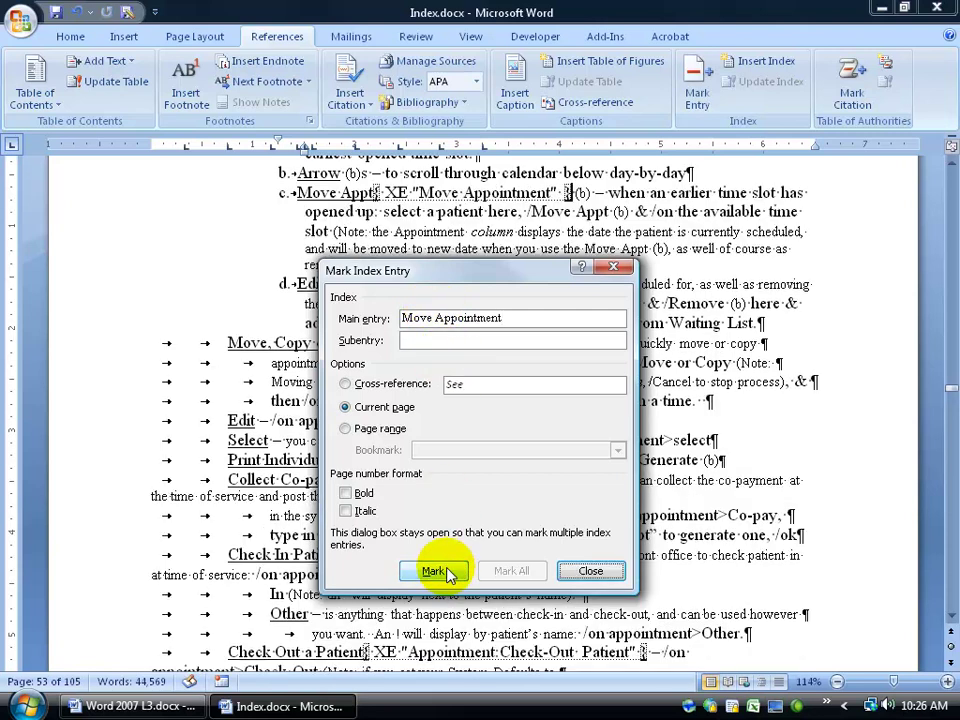
pyautogui.click(591, 571)
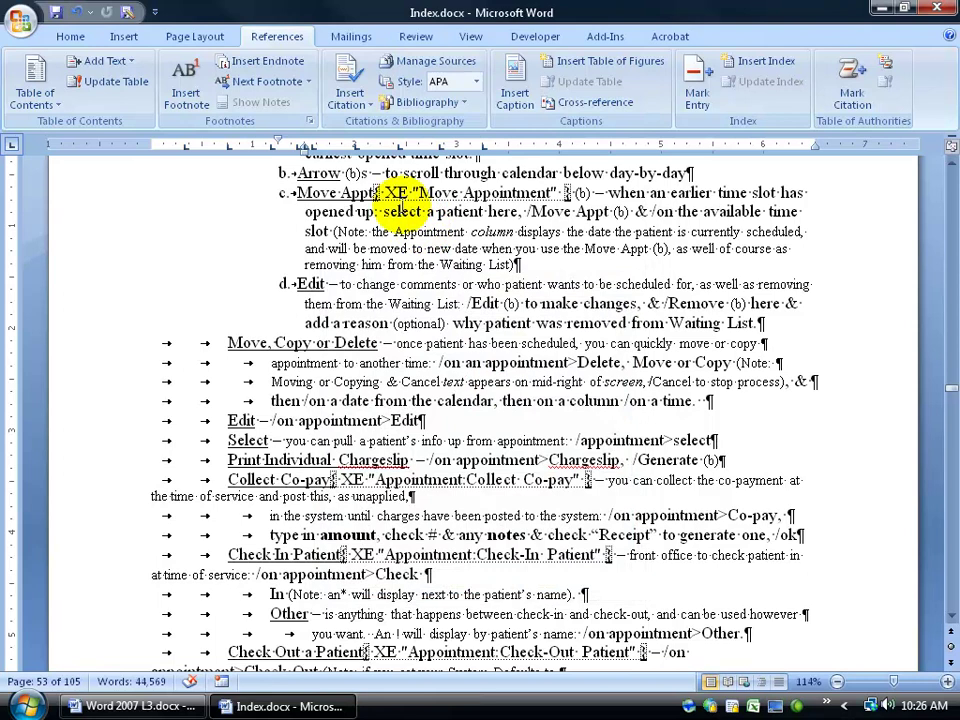
pyautogui.click(447, 193)
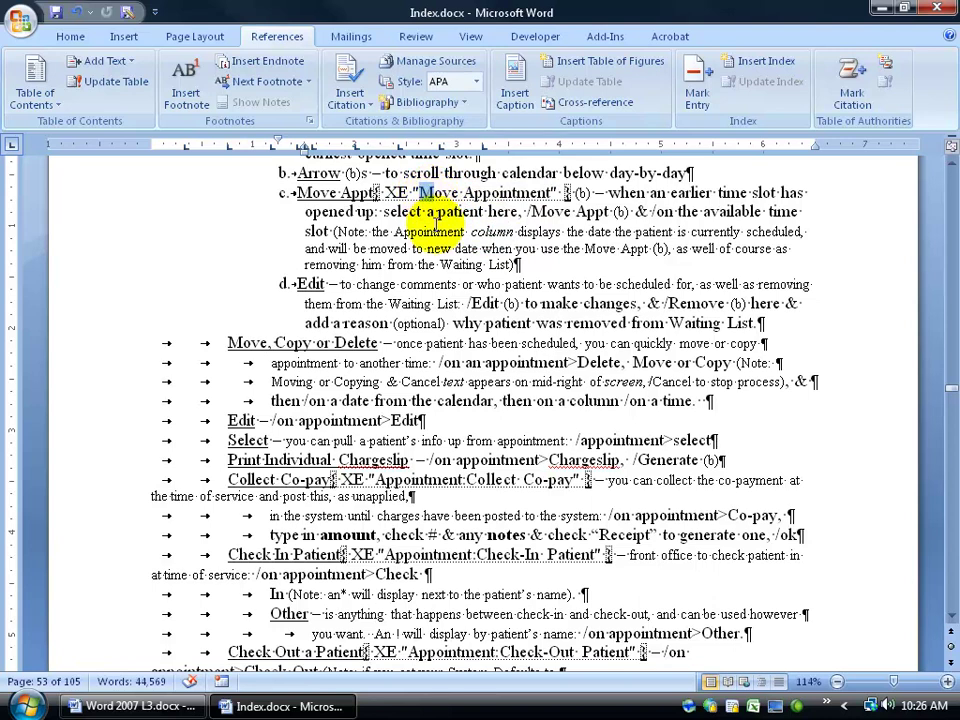
pyautogui.scroll(-6, 628, 514)
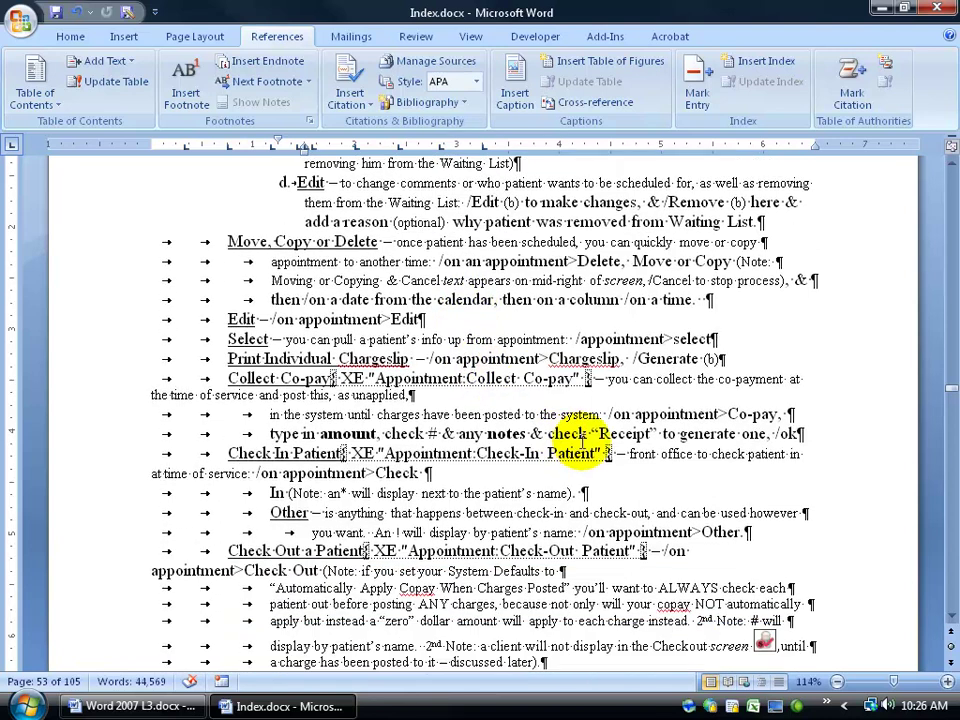
pyautogui.scroll(-2, 628, 447)
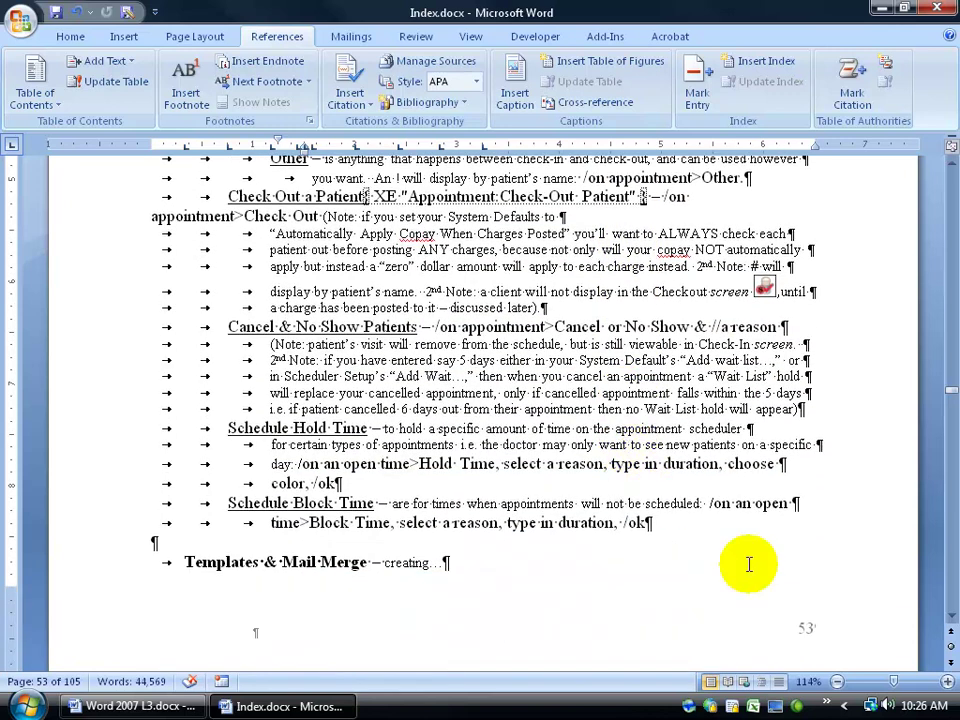
pyautogui.scroll(9, 608, 527)
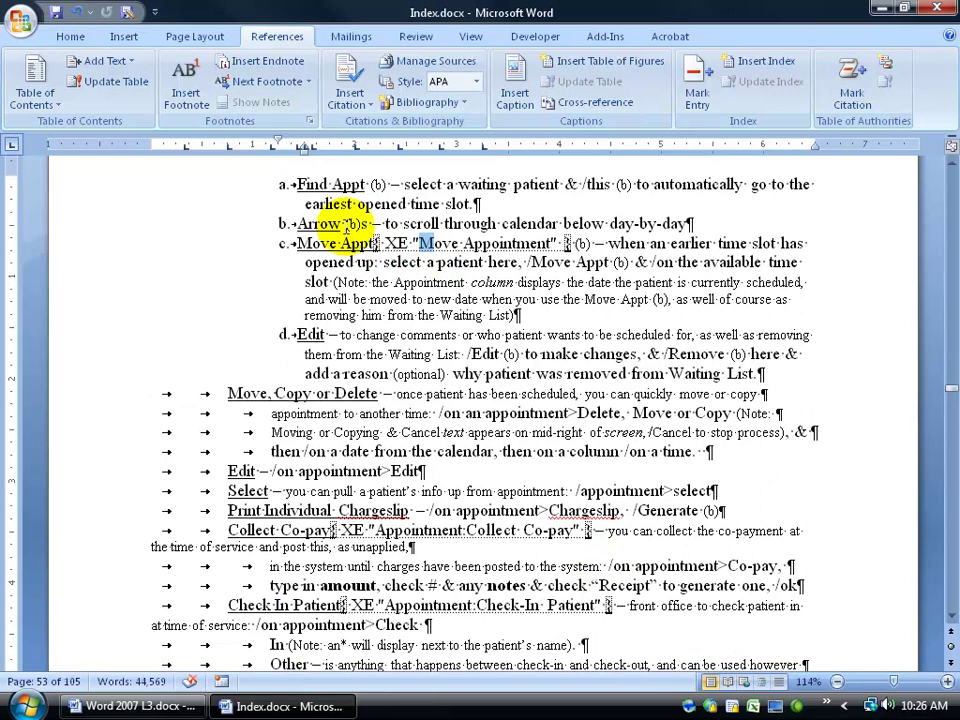
pyautogui.click(367, 184)
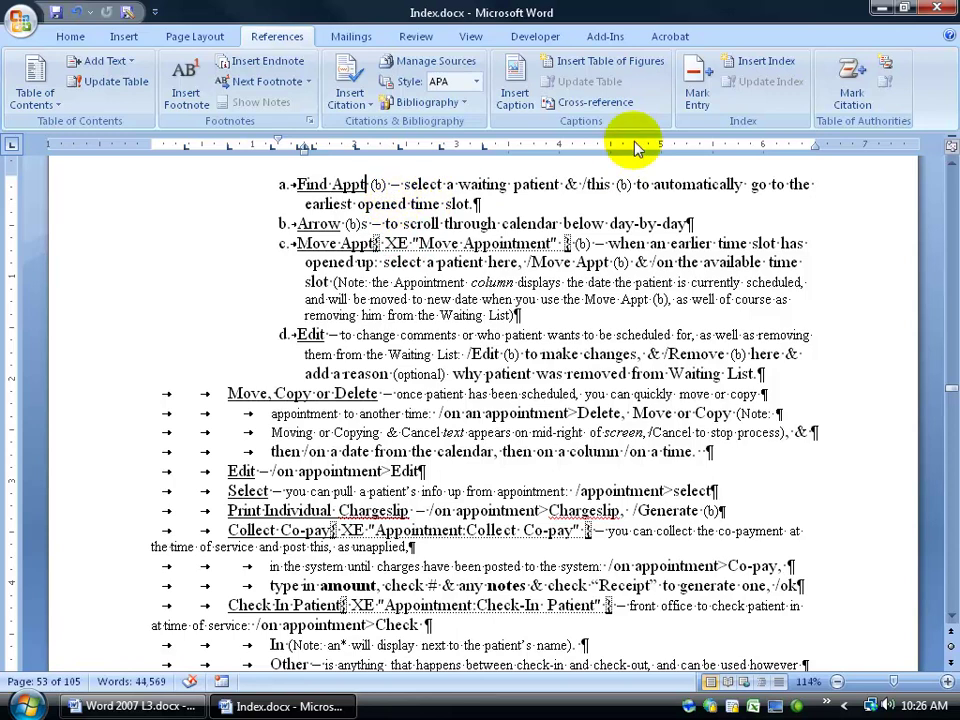
# Step: Mark Find Appt with main entry 'Appointment' and subentry 'Find Appt'
pyautogui.click(697, 95)
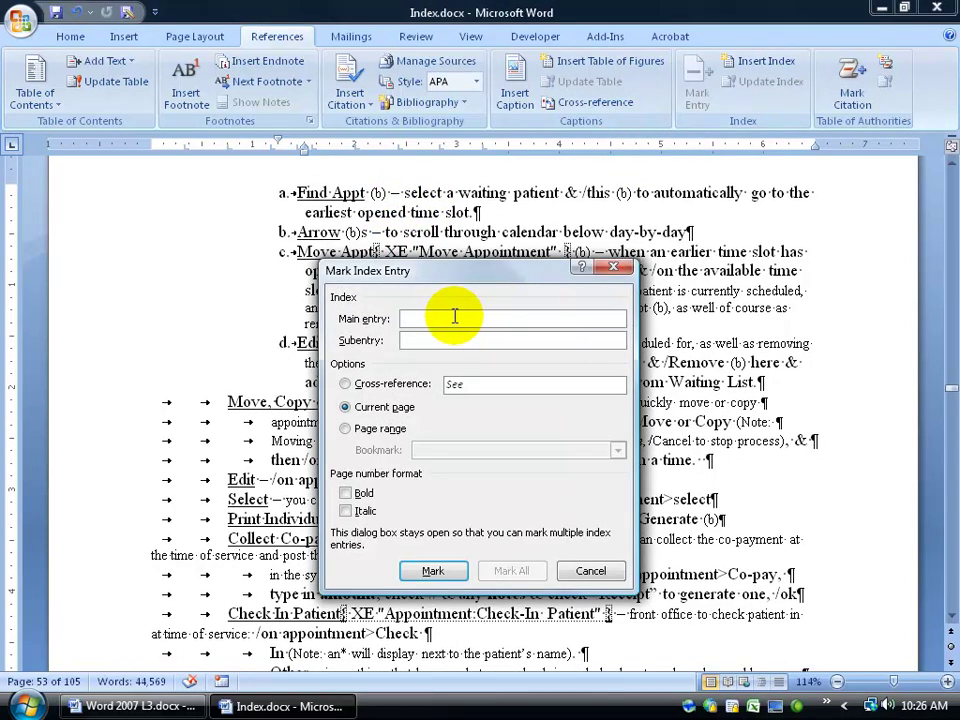
pyautogui.write('Appointment')
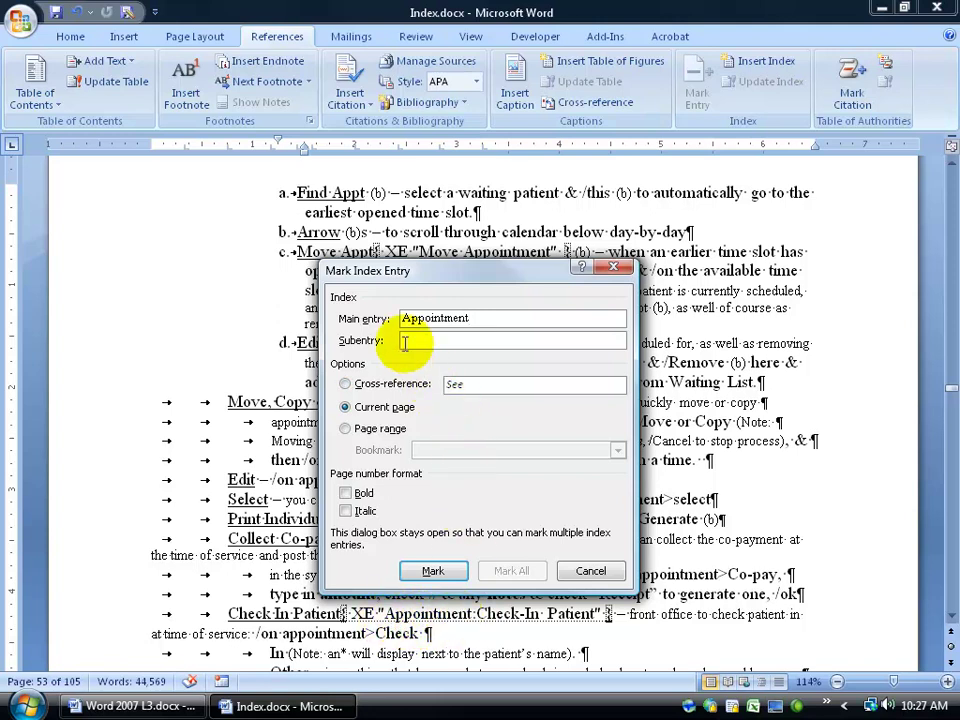
pyautogui.write('s')
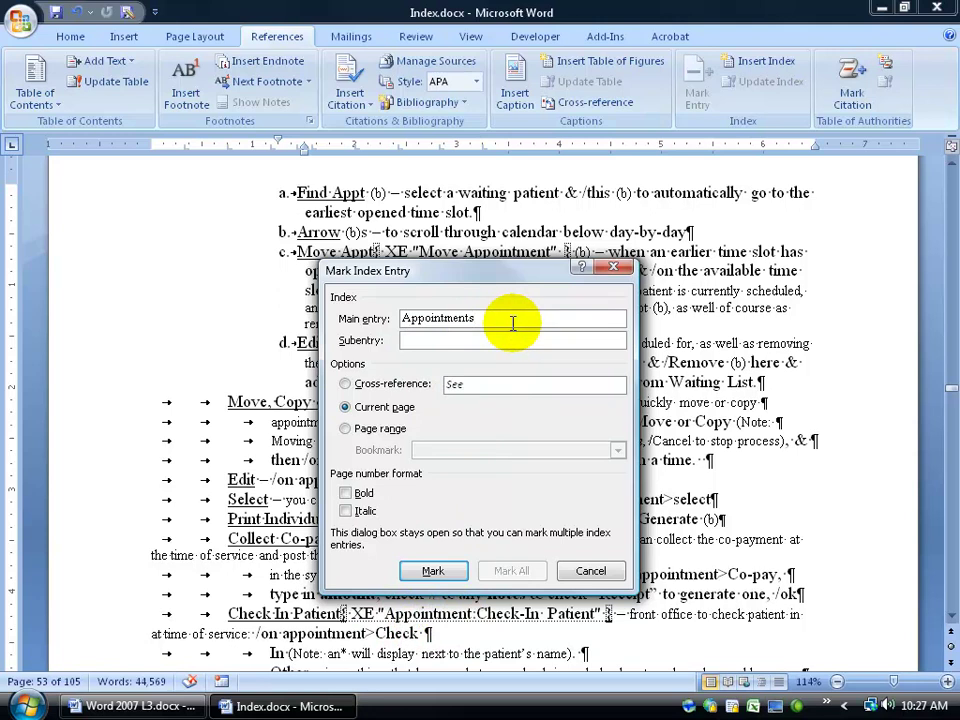
pyautogui.press('BackSpace')
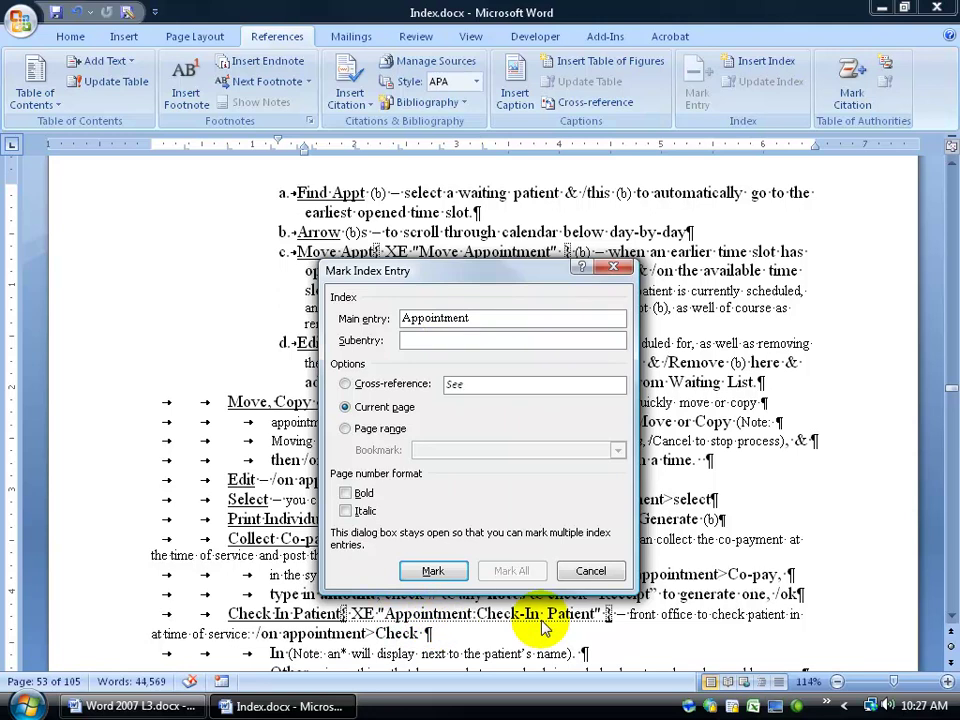
pyautogui.click(432, 342)
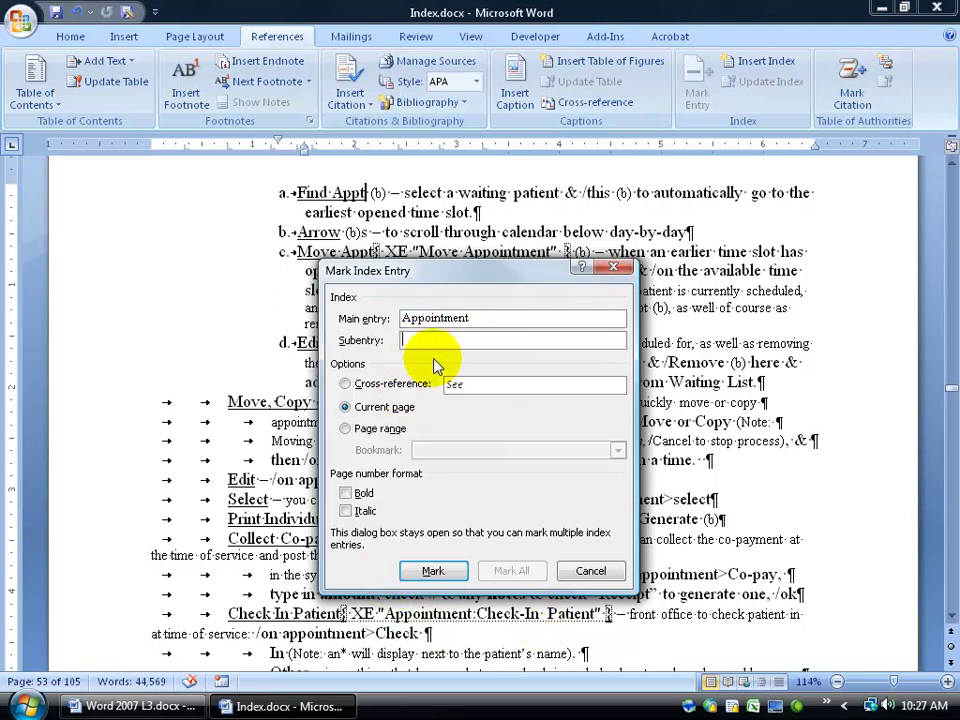
pyautogui.write('Fin')
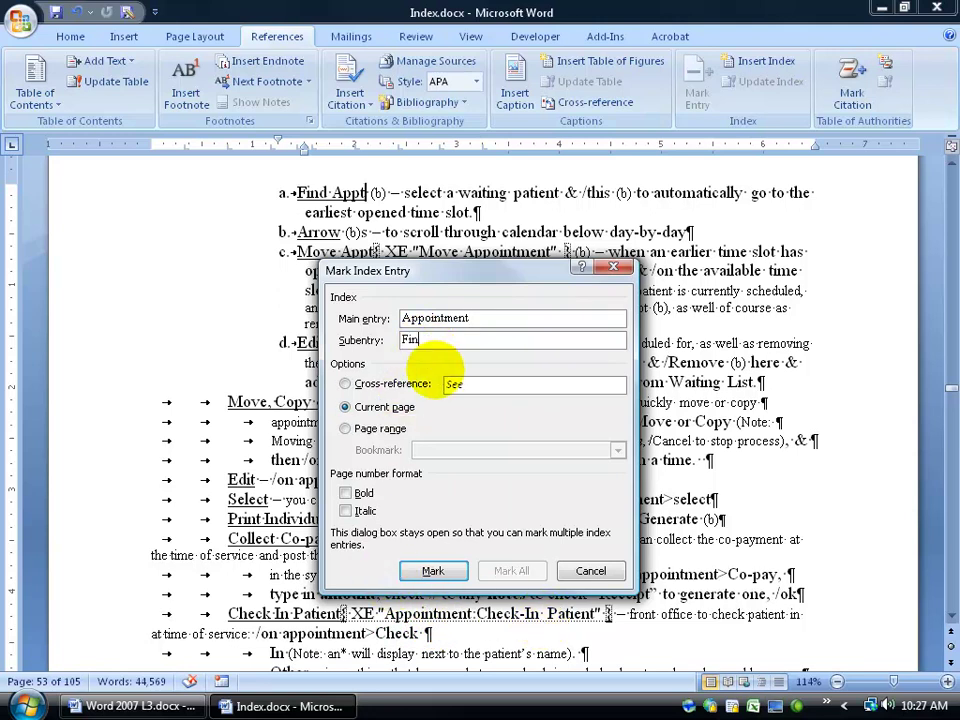
pyautogui.write('d App')
pyautogui.click(430, 571)
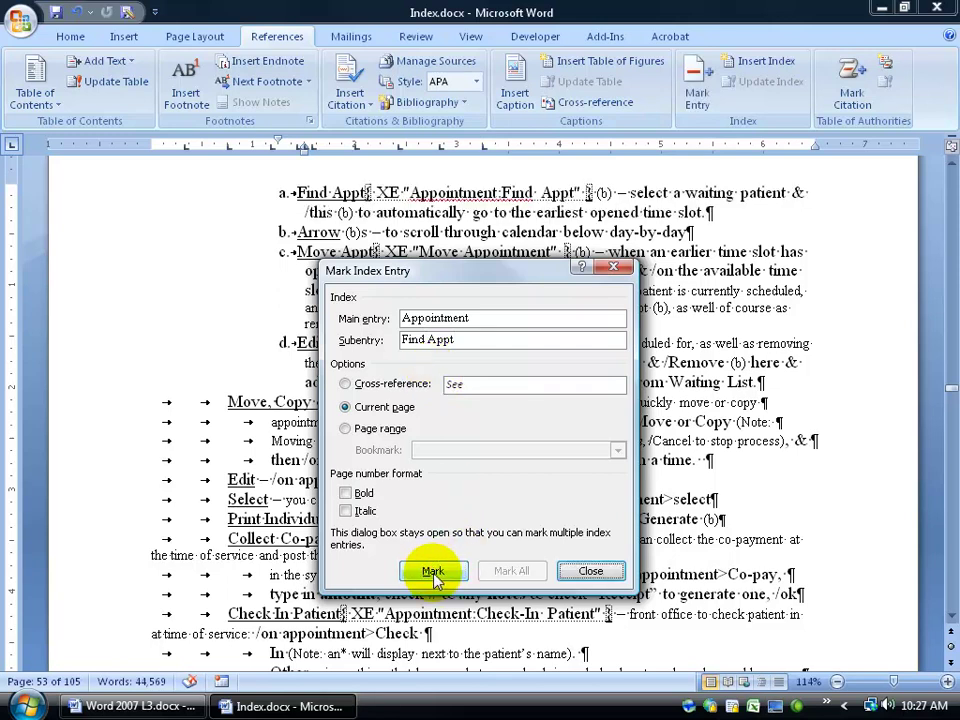
pyautogui.click(598, 570)
# Step: Select the Appointment and Find Appt text in the new index field
pyautogui.doubleClick(460, 192)
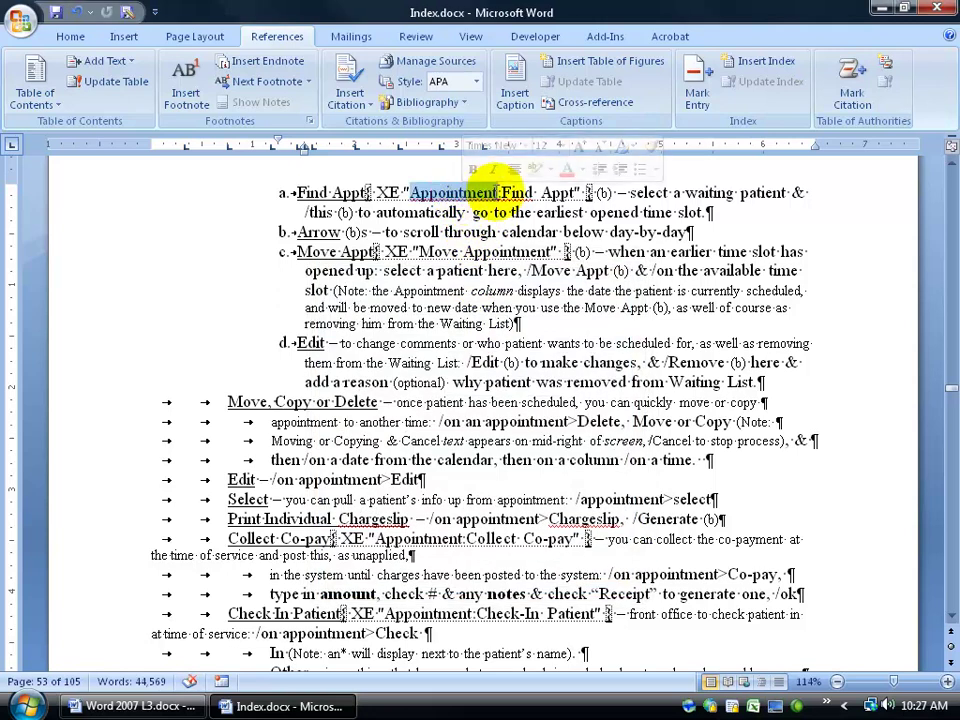
pyautogui.moveTo(505, 190); pyautogui.dragTo(546, 188)
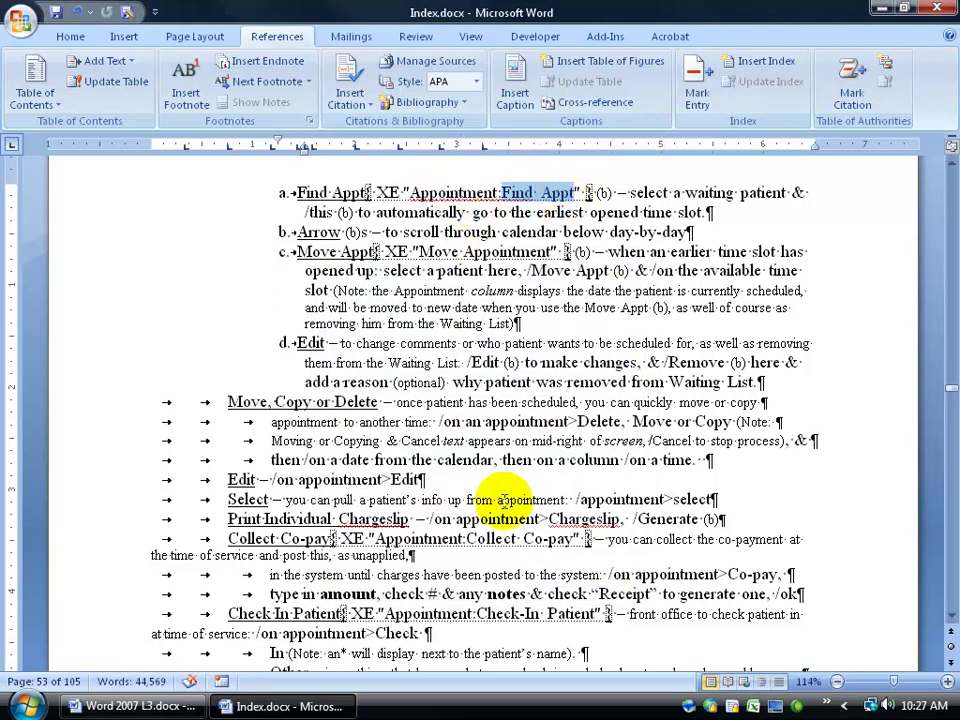
pyautogui.scroll(-2, 503, 508)
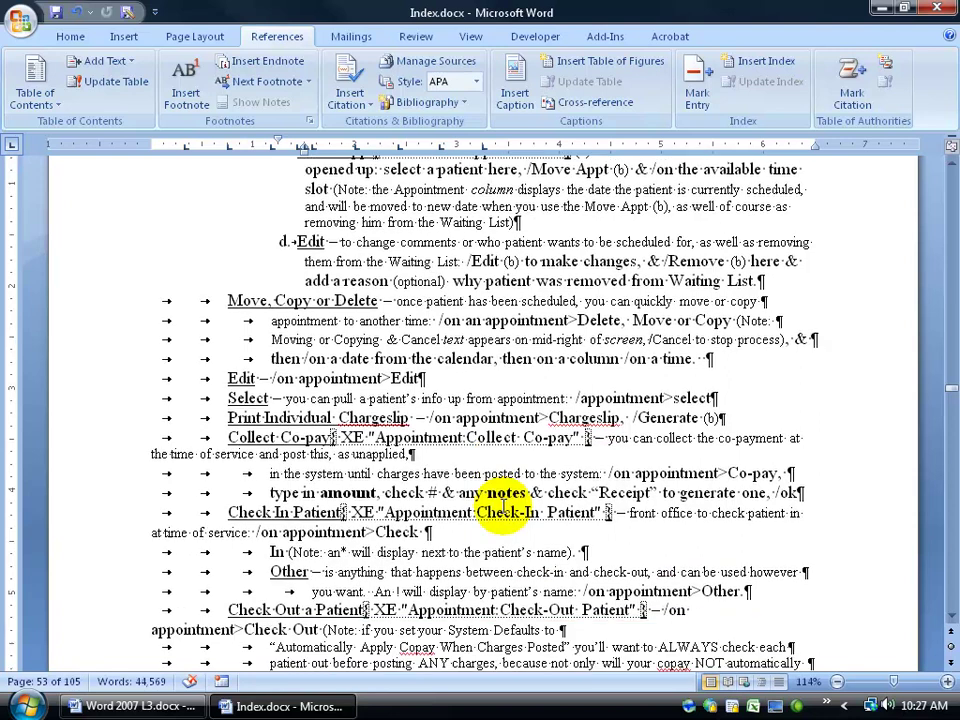
# Step: Replace Appointment with AAA so the Check-In Patient field reads AAA:Check-In Patient
pyautogui.click(398, 513)
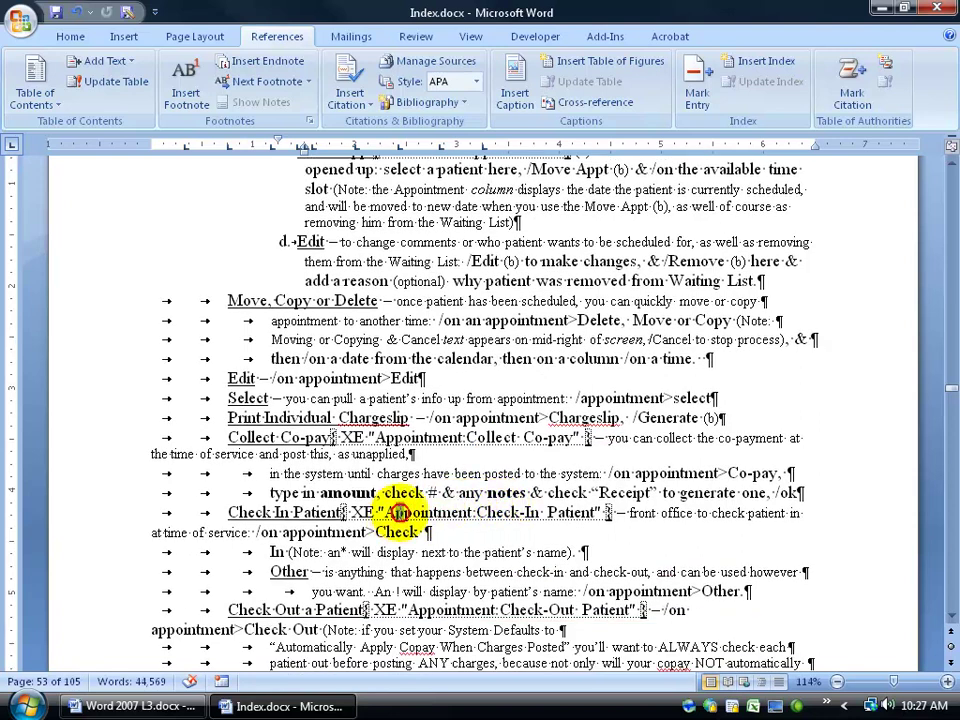
pyautogui.doubleClick(398, 513)
pyautogui.write('A')
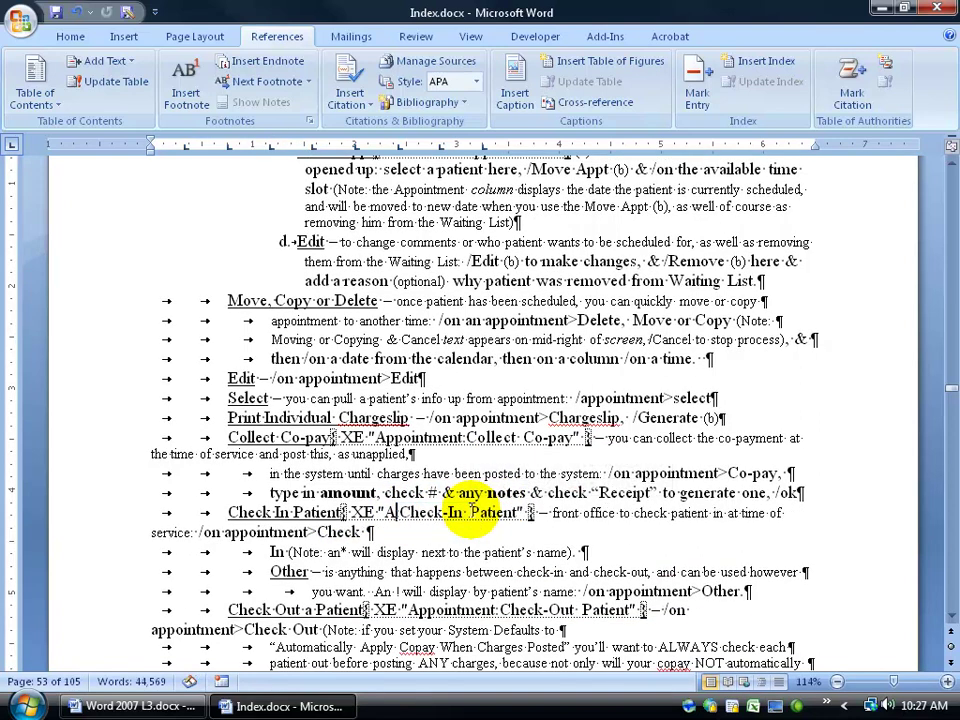
pyautogui.write('AA')
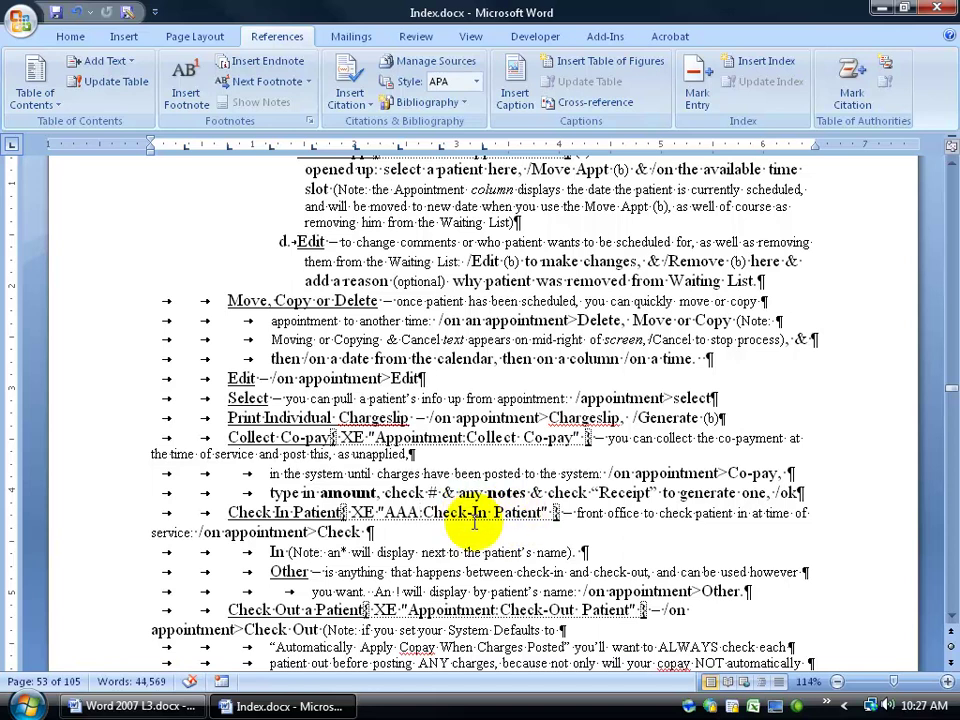
pyautogui.doubleClick(398, 512)
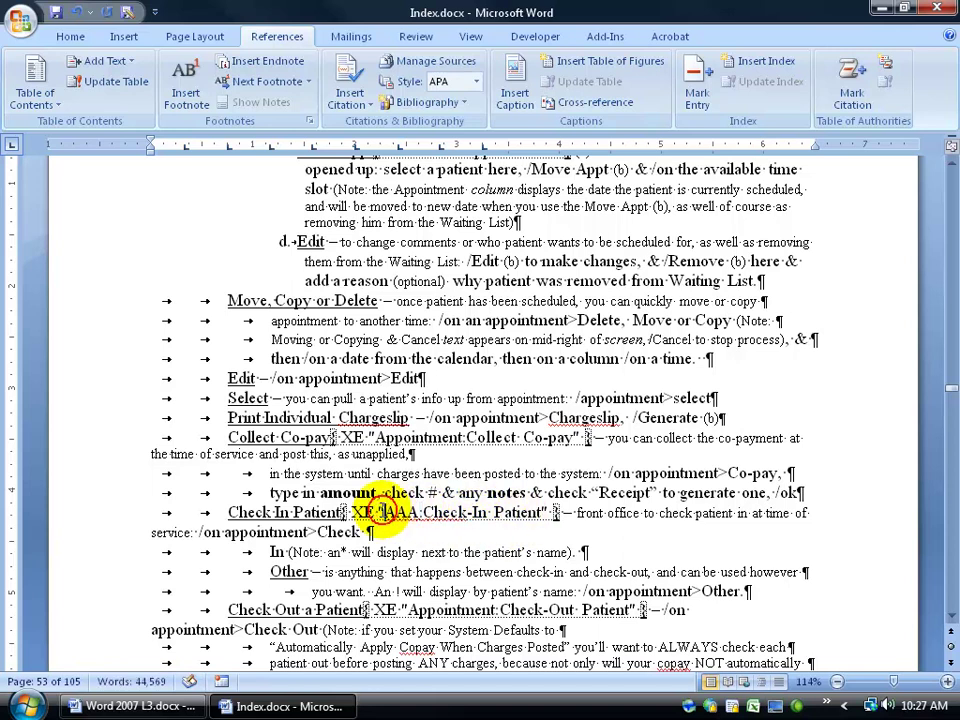
pyautogui.click(393, 512)
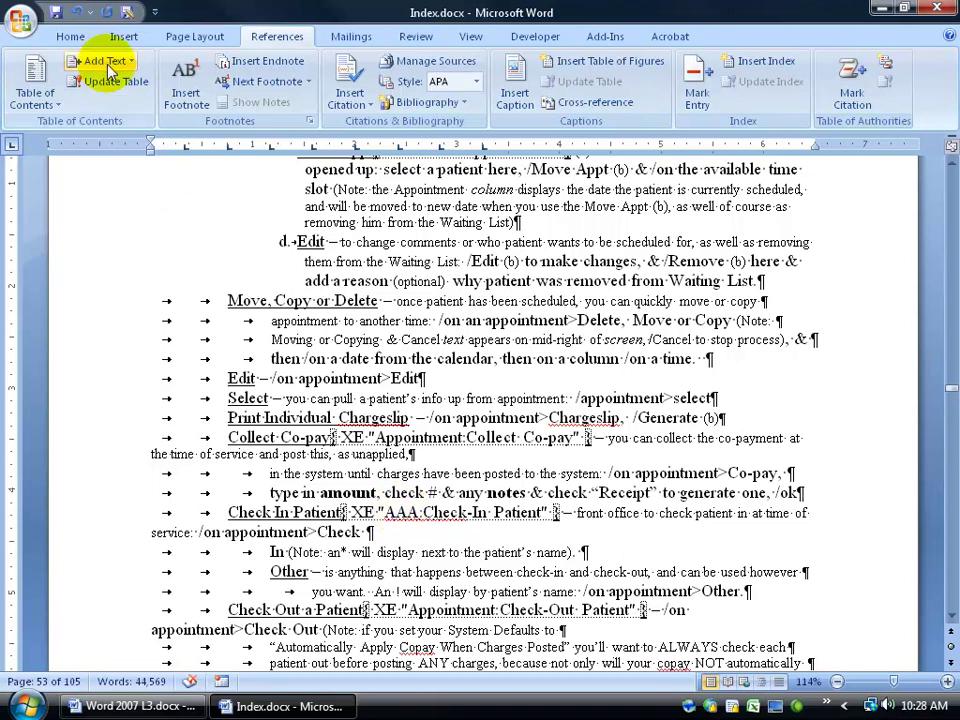
pyautogui.click(71, 36)
# Step: Hide formatting marks and go to the index on page 101
pyautogui.click(508, 70)
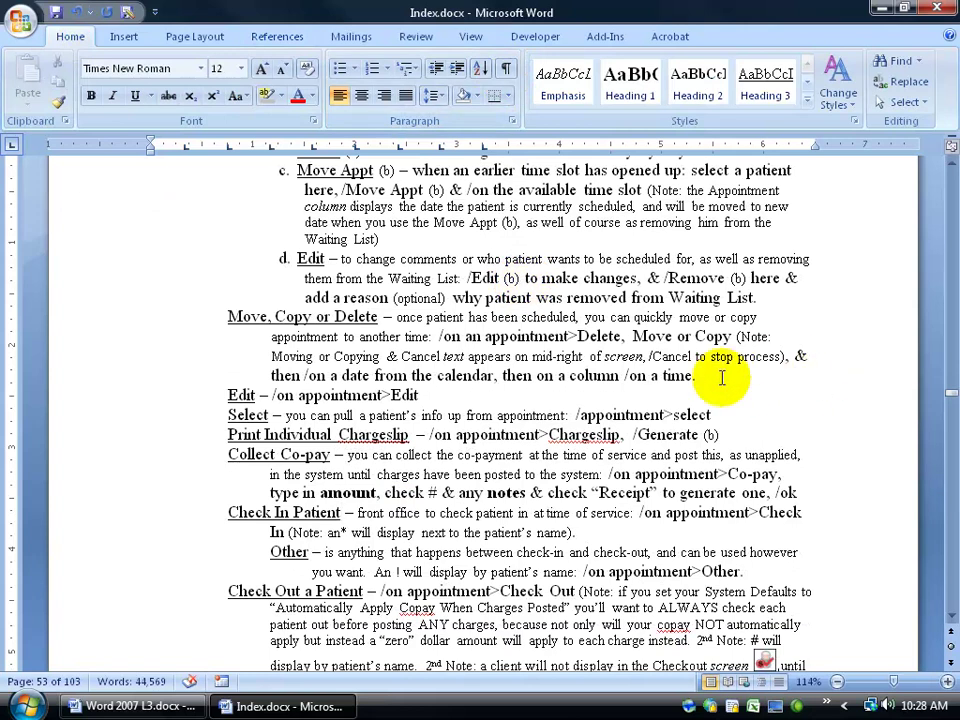
pyautogui.hotkey('ctrl', 'g')
pyautogui.write('103')
pyautogui.write('1')
pyautogui.press('Return')
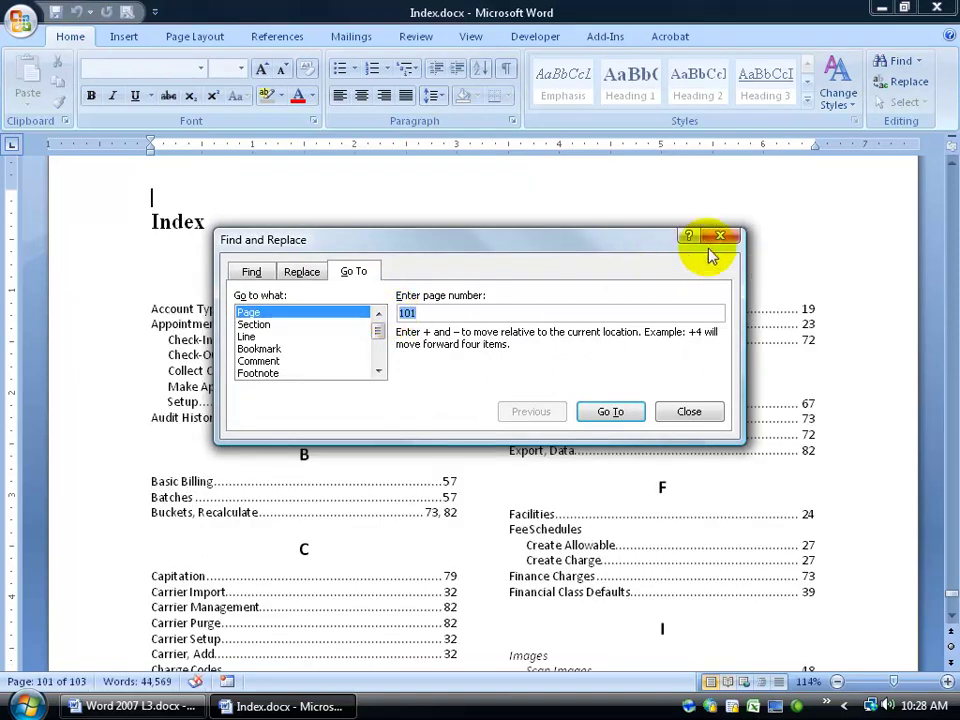
pyautogui.click(720, 236)
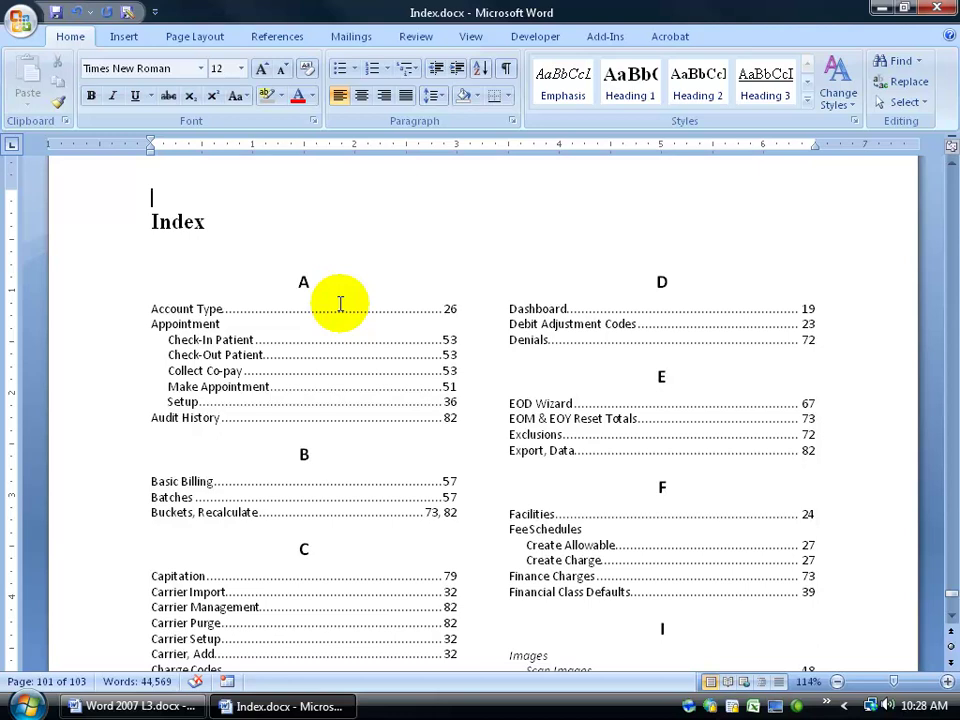
# Step: Update the index field, then select the whole old index and delete it
pyautogui.click(328, 351)
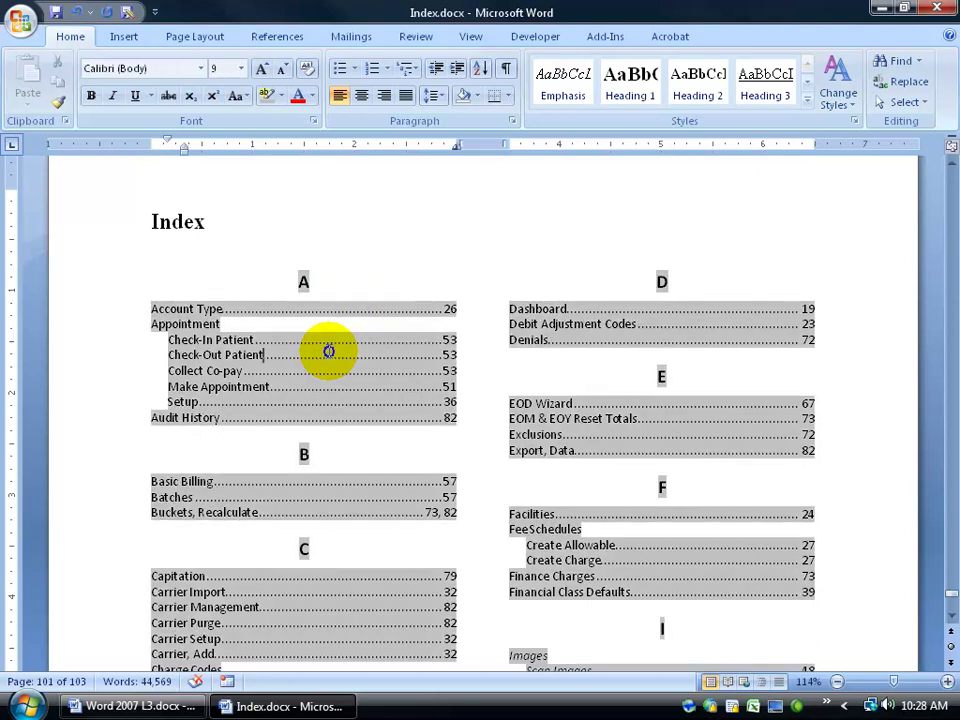
pyautogui.rightClick(330, 352)
pyautogui.click(367, 429)
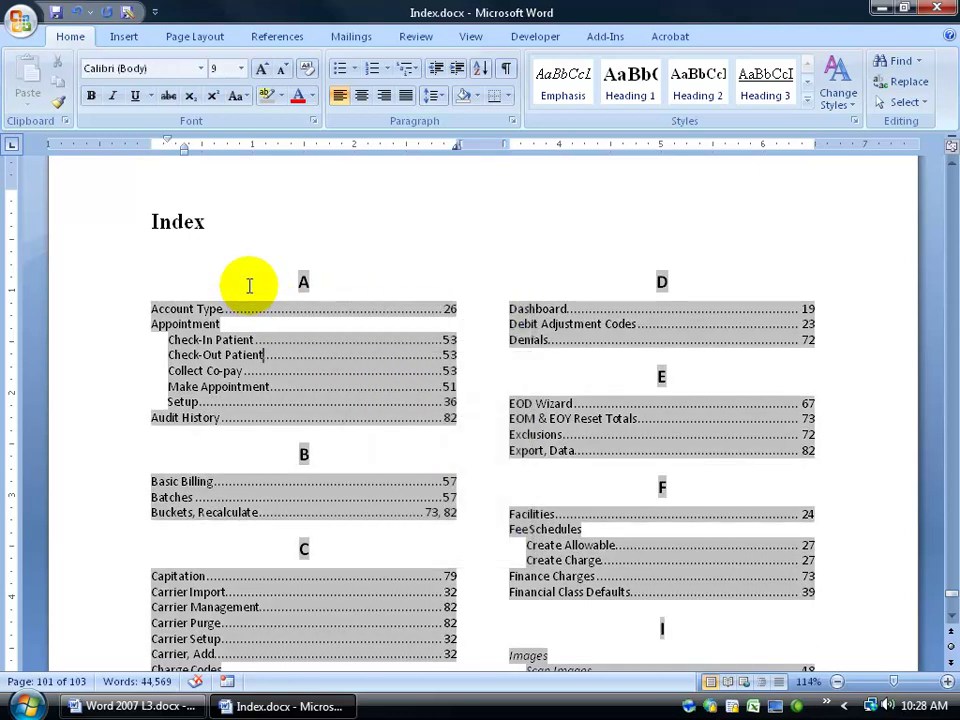
pyautogui.moveTo(252, 279); pyautogui.dragTo(705, 593)
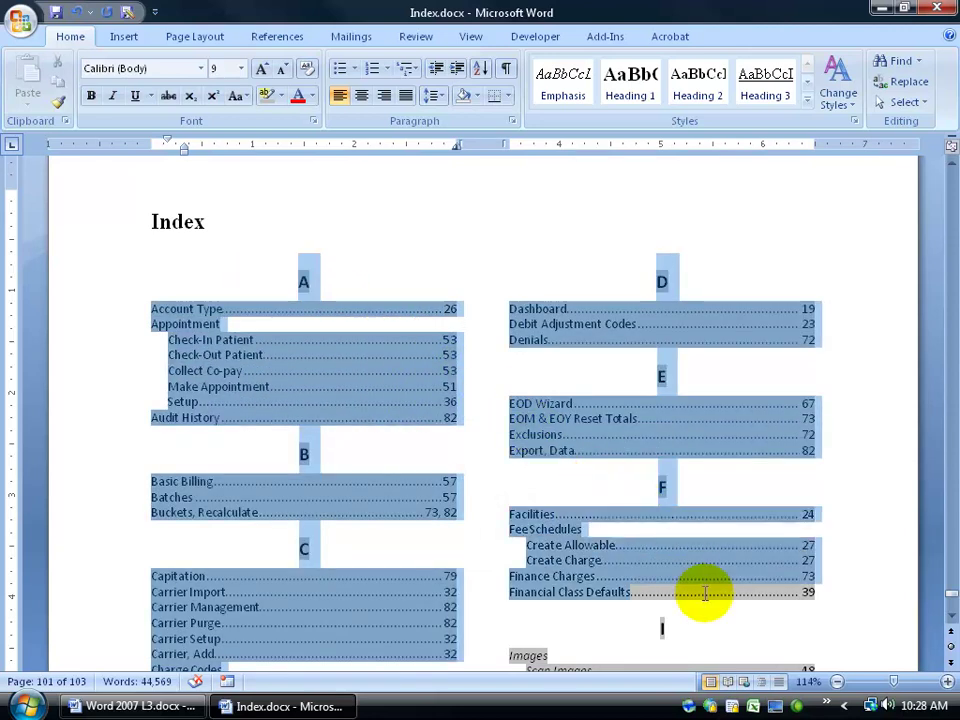
pyautogui.press('Delete')
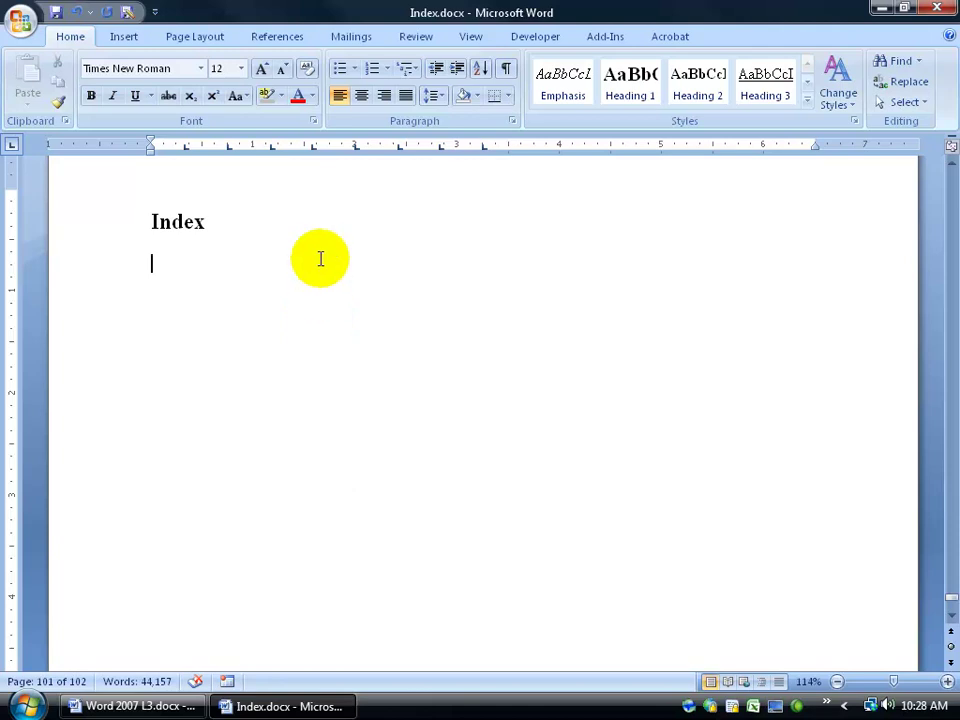
# Step: Start Insert Index from References and choose the Fancy format
pyautogui.click(291, 42)
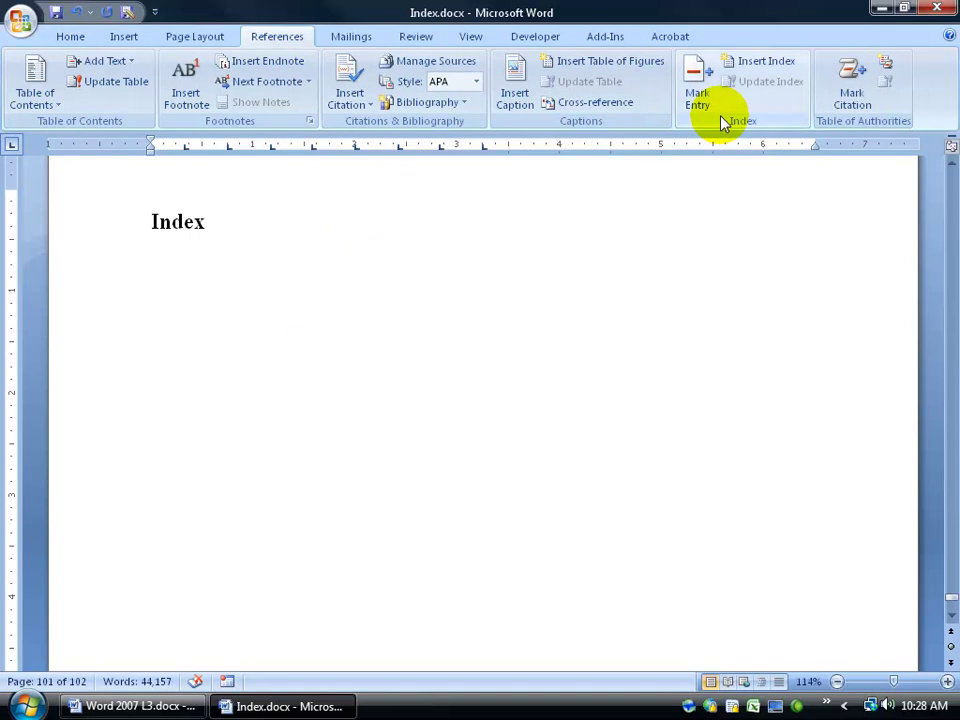
pyautogui.click(750, 63)
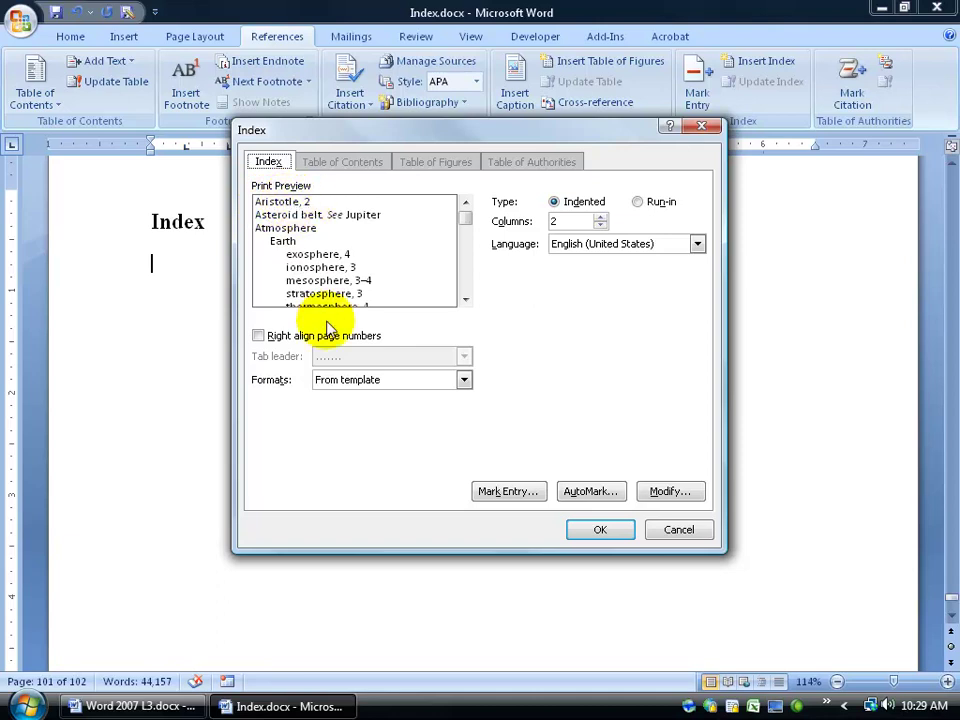
pyautogui.click(464, 380)
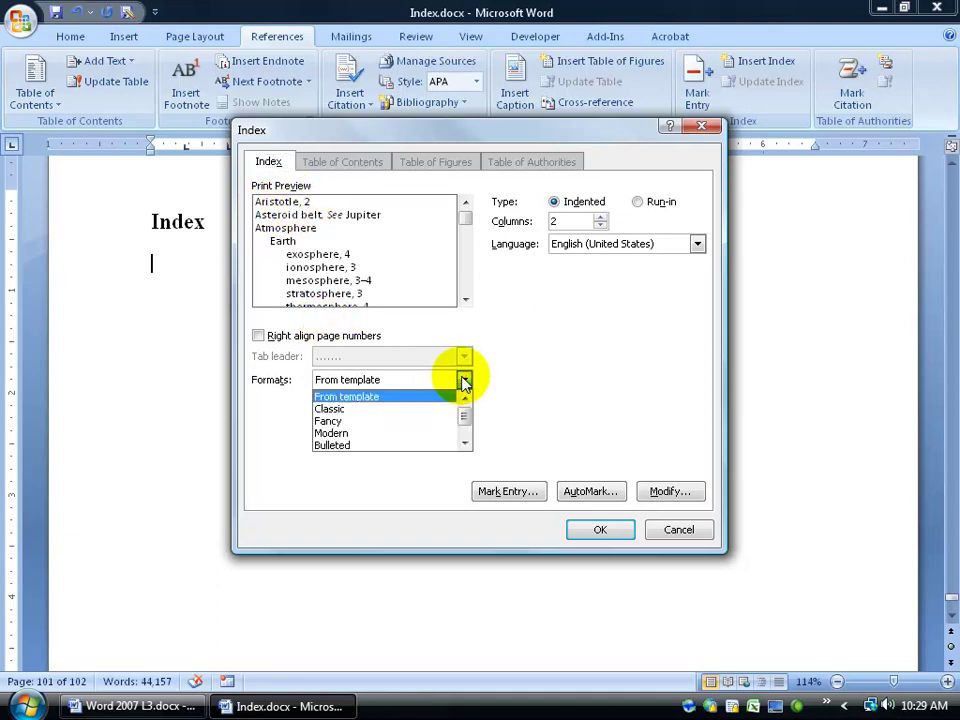
pyautogui.click(414, 422)
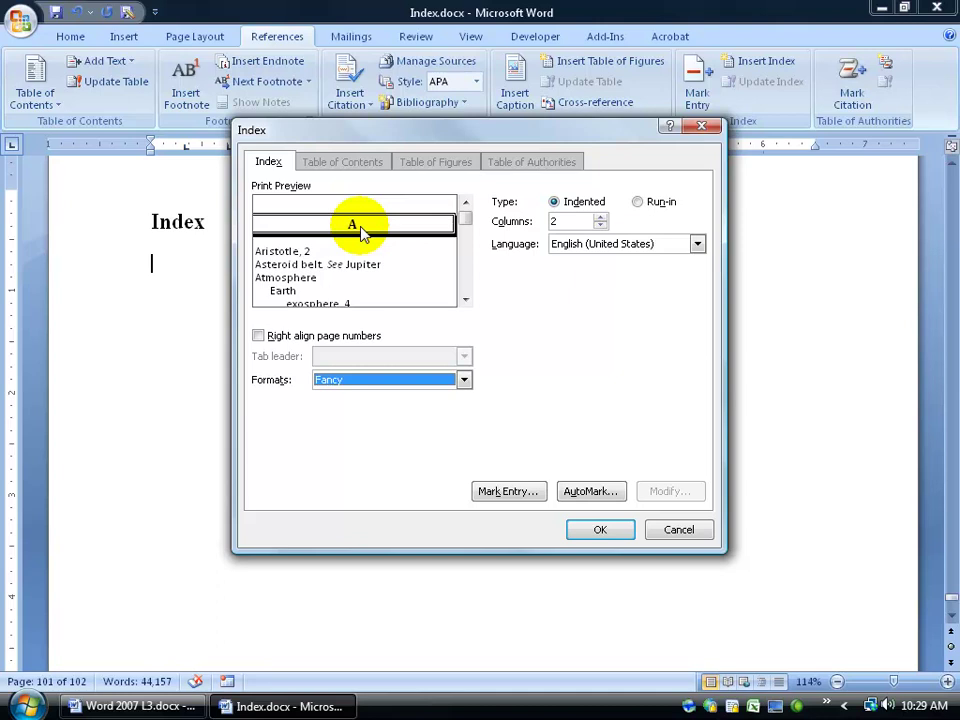
pyautogui.click(465, 299)
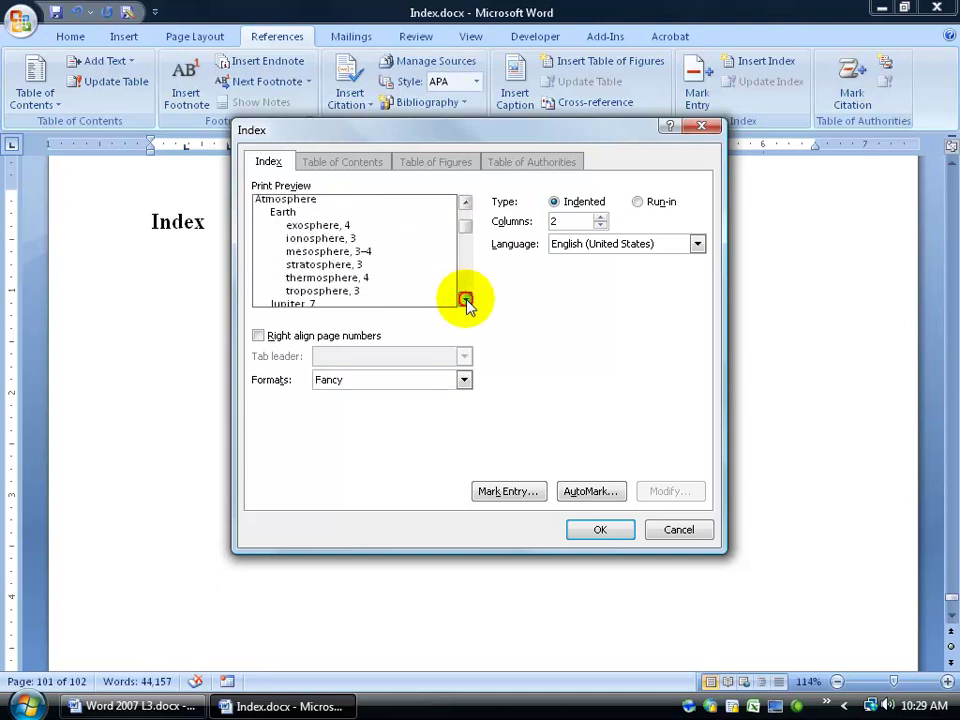
pyautogui.moveTo(465, 229); pyautogui.dragTo(462, 214)
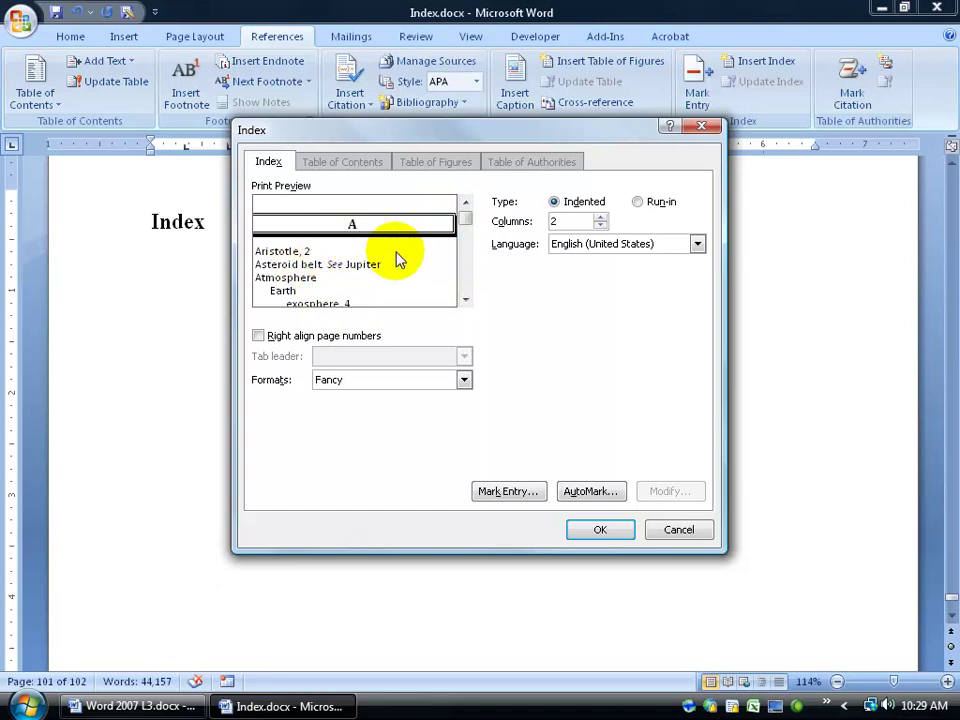
# Step: Right-align page numbers with a dotted tab leader and confirm with OK
pyautogui.click(258, 336)
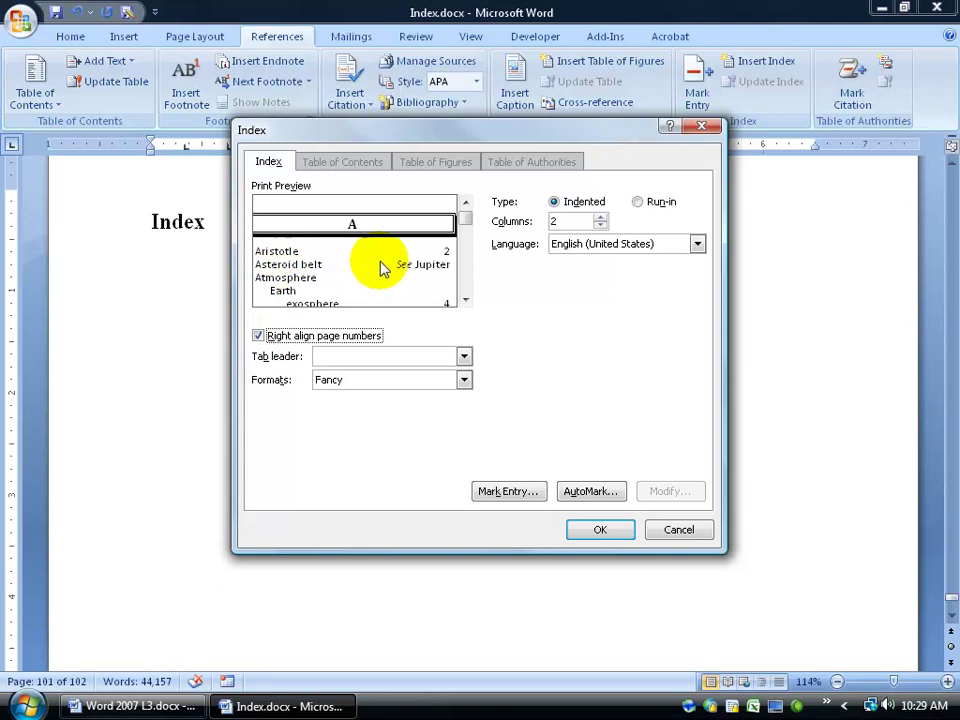
pyautogui.click(464, 357)
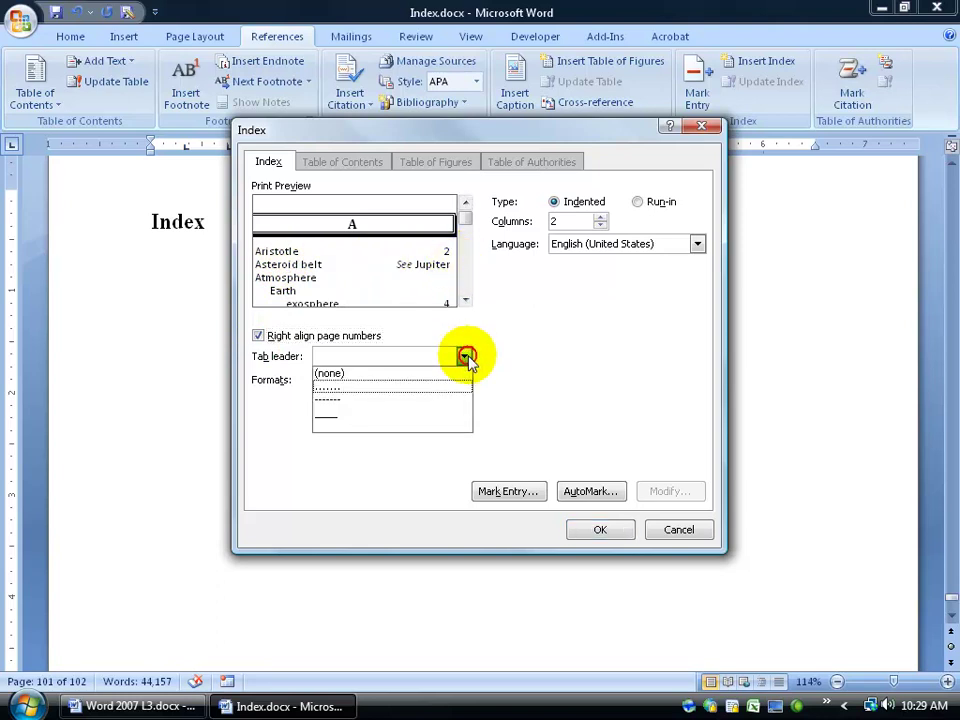
pyautogui.click(410, 389)
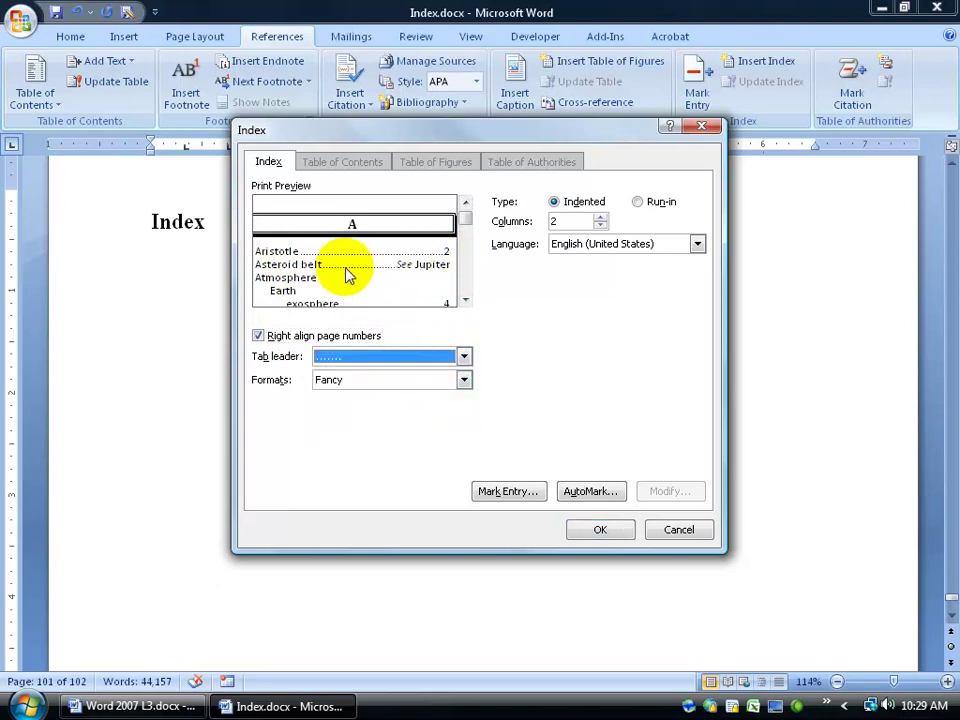
pyautogui.click(600, 529)
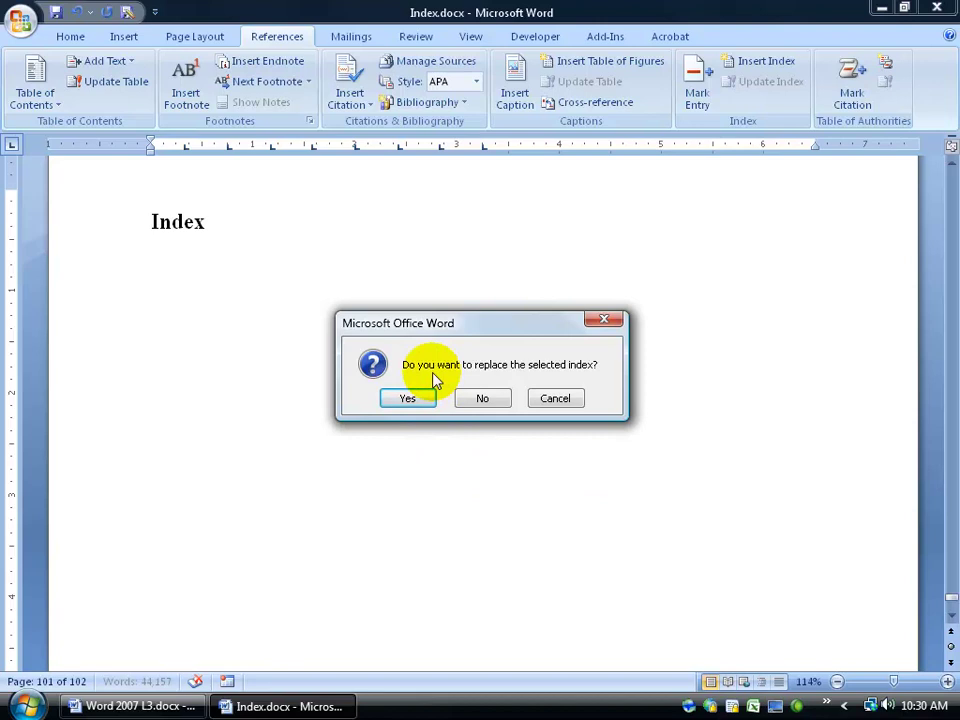
# Step: Confirm replacing the old index, then scroll up through the new Fancy index to its heading
pyautogui.click(414, 394)
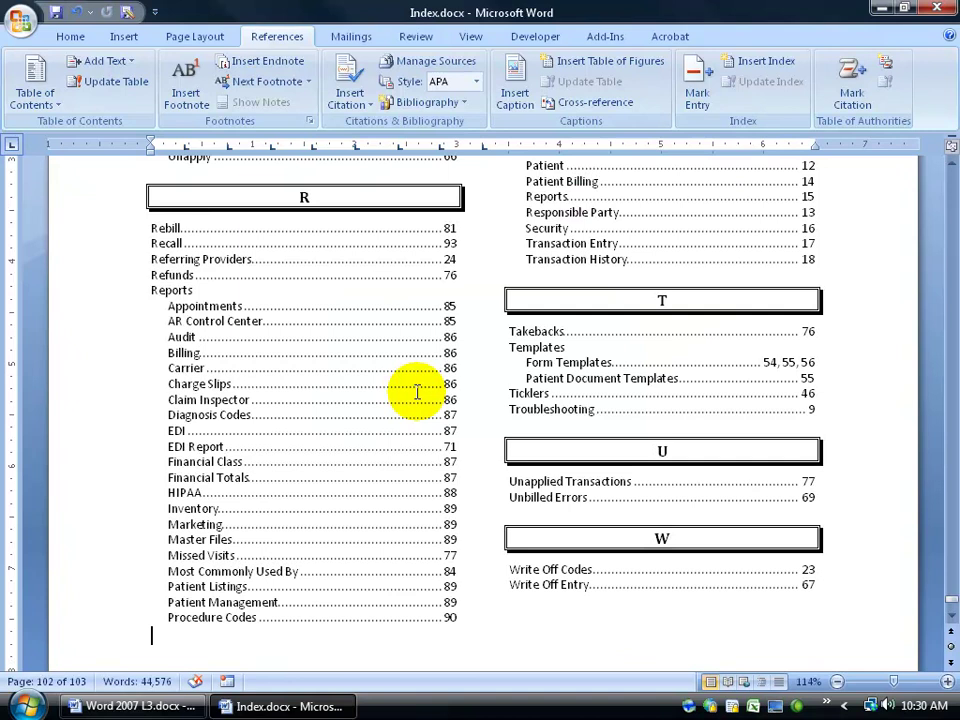
pyautogui.scroll(4, 417, 392)
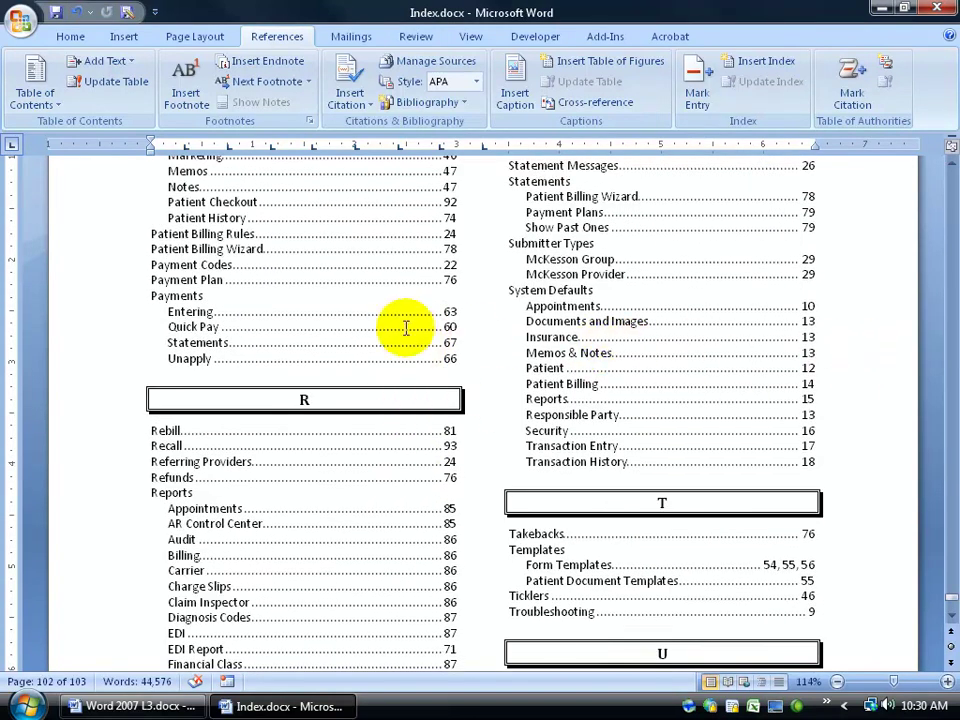
pyautogui.scroll(6, 665, 300)
pyautogui.scroll(20, 660, 300)
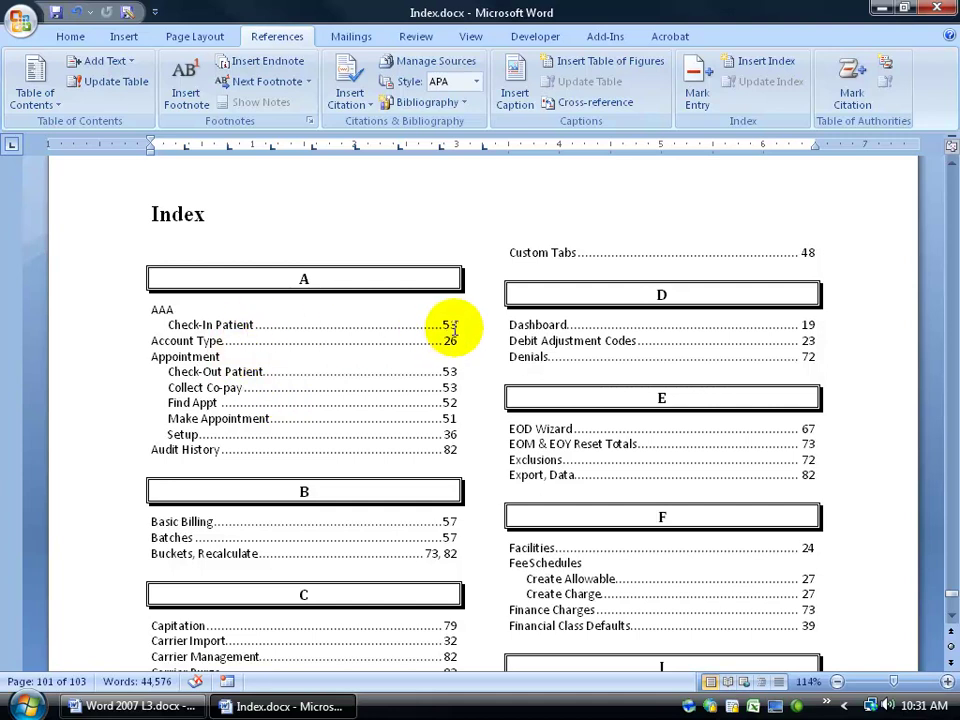
# Step: Jump to page 53 with Ctrl+G
pyautogui.hotkey('ctrl', 'g')
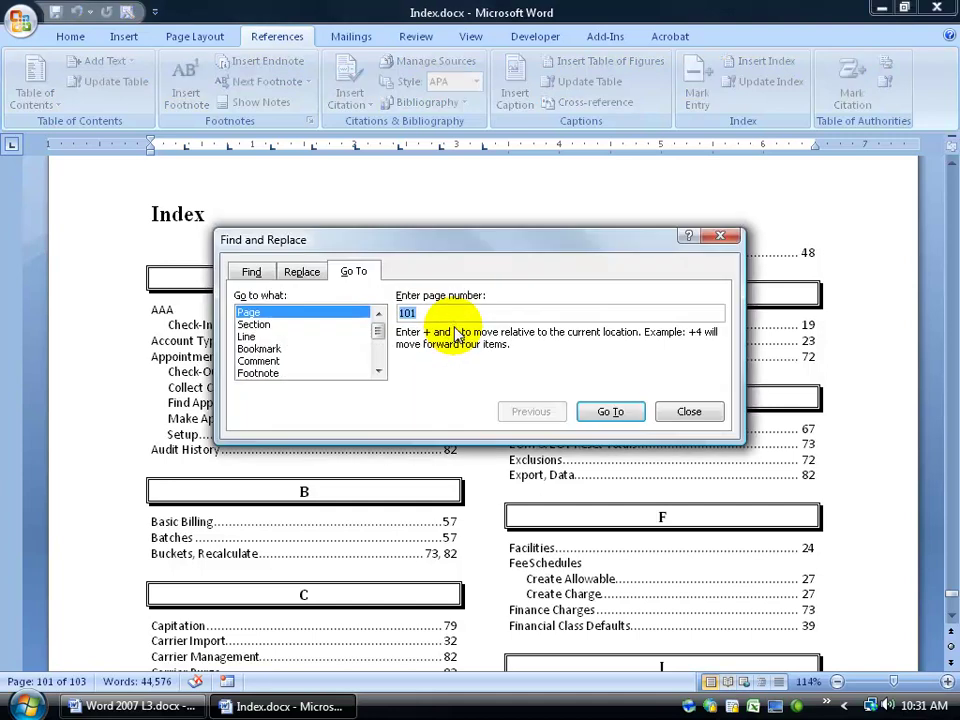
pyautogui.write('53')
pyautogui.press('Return')
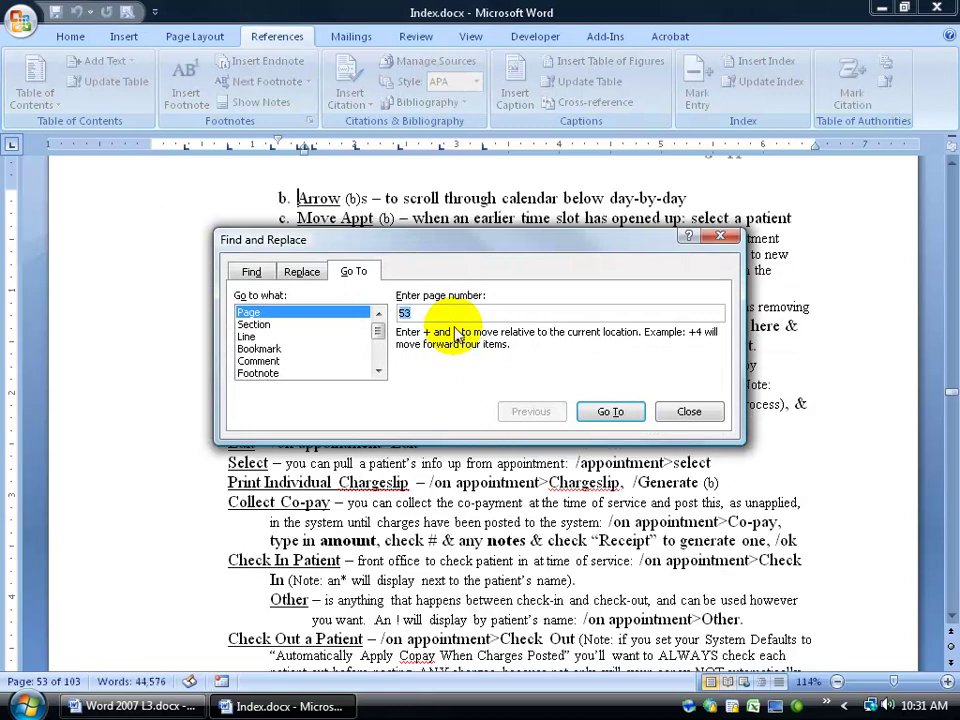
pyautogui.click(718, 238)
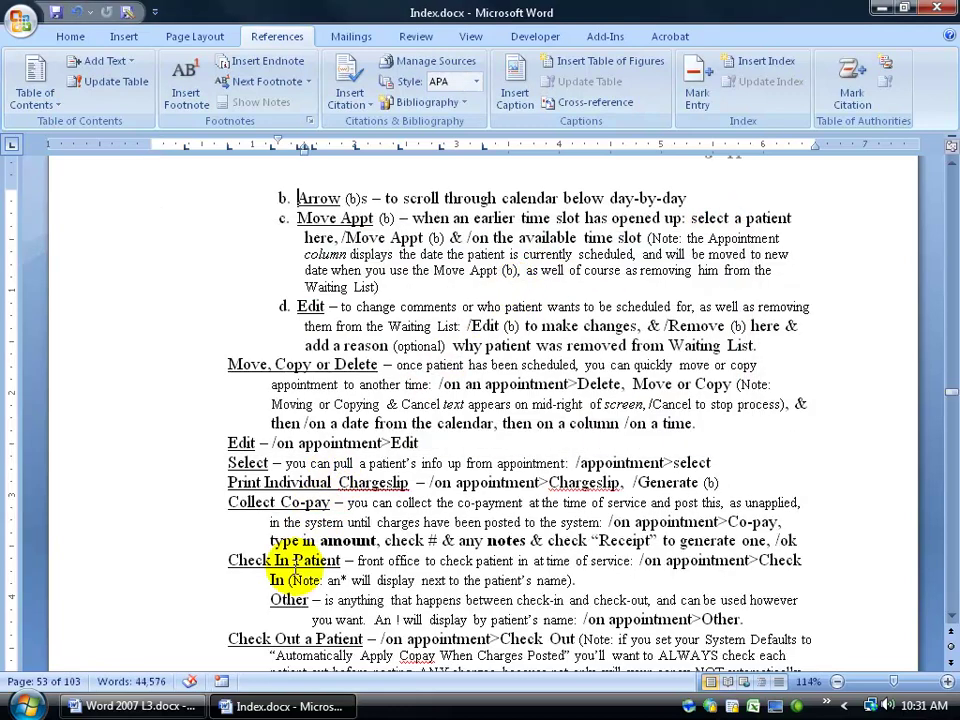
# Step: Insert a page break so Check In Patient starts a new page, then scroll to the index
pyautogui.click(805, 537)
pyautogui.scroll(-2, 800, 535)
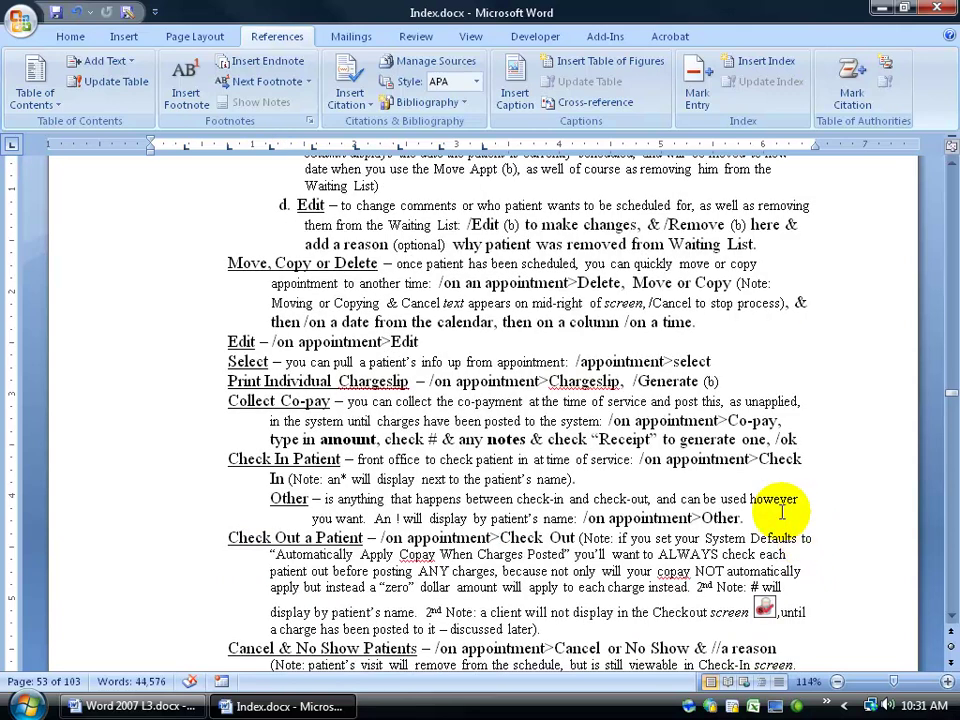
pyautogui.hotkey('ctrl', 'Return')
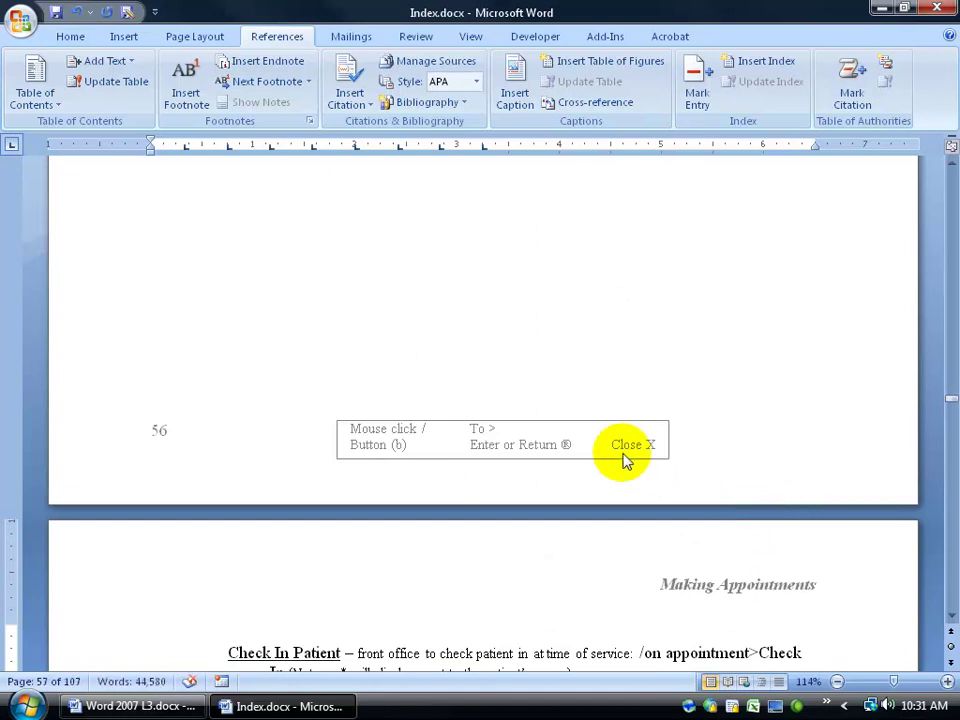
pyautogui.scroll(-3, 585, 446)
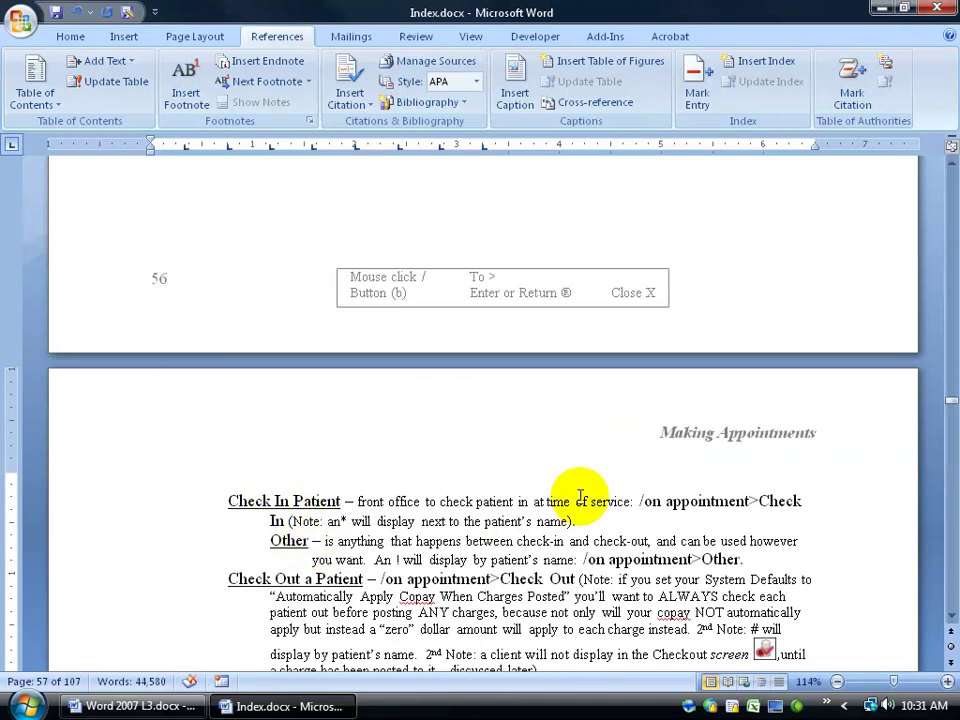
pyautogui.moveTo(950, 400); pyautogui.dragTo(950, 596)
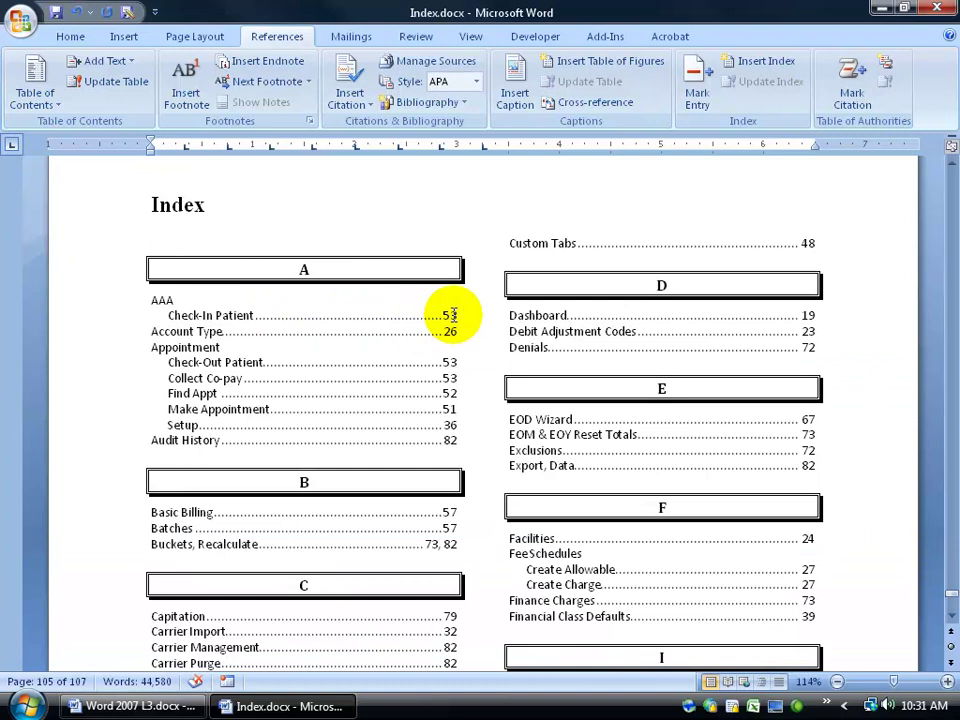
# Step: Update the index field so Check-In Patient moves from page 53 to page 57
pyautogui.rightClick(340, 352)
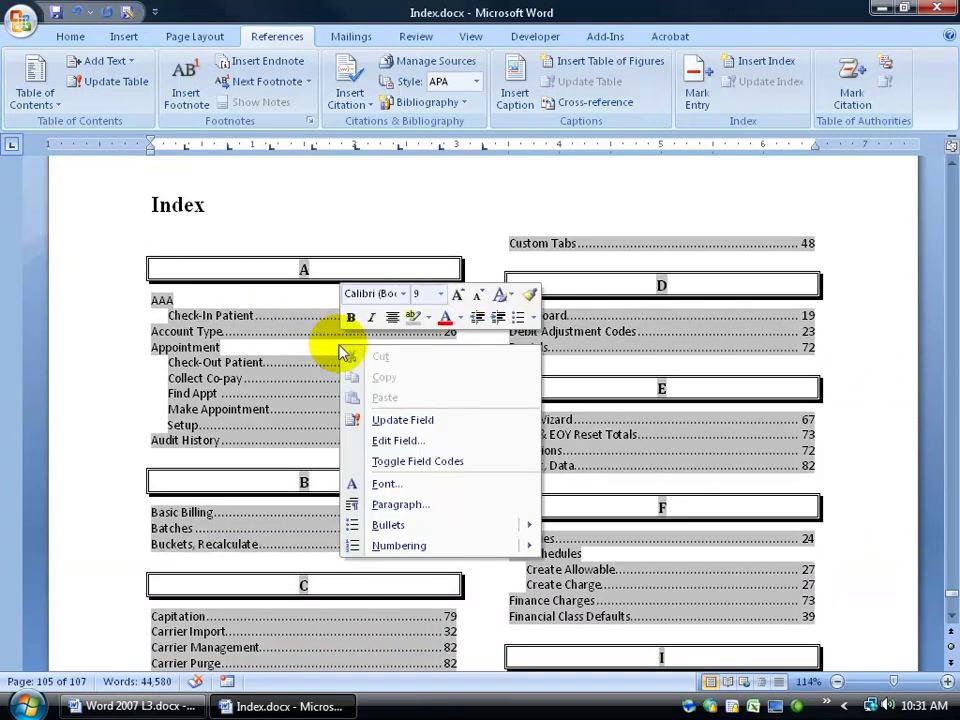
pyautogui.click(386, 421)
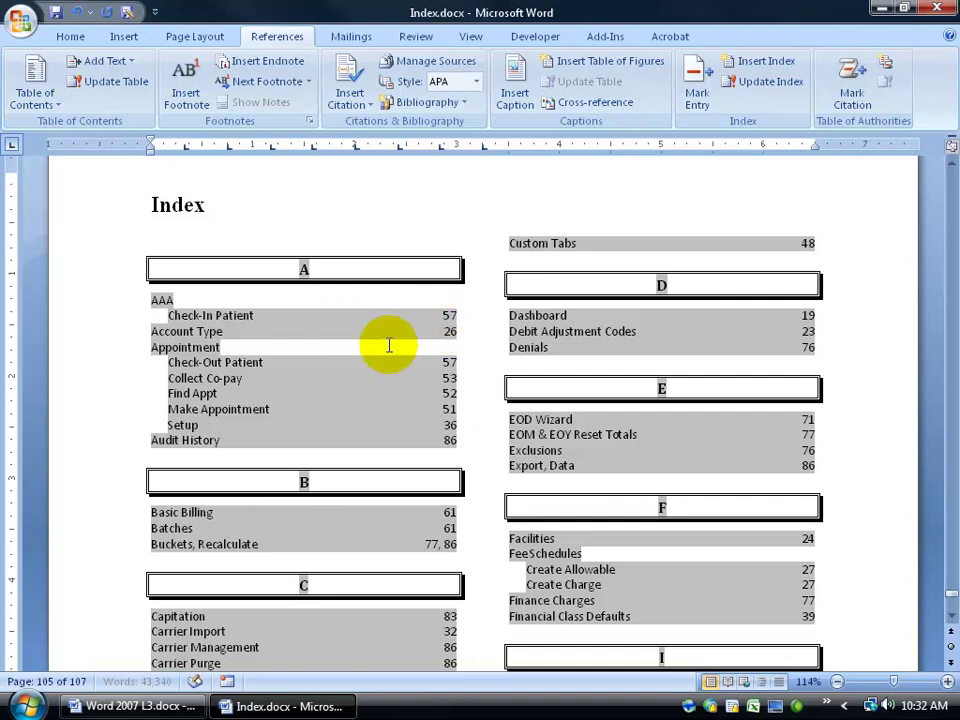
pyautogui.rightClick(287, 320)
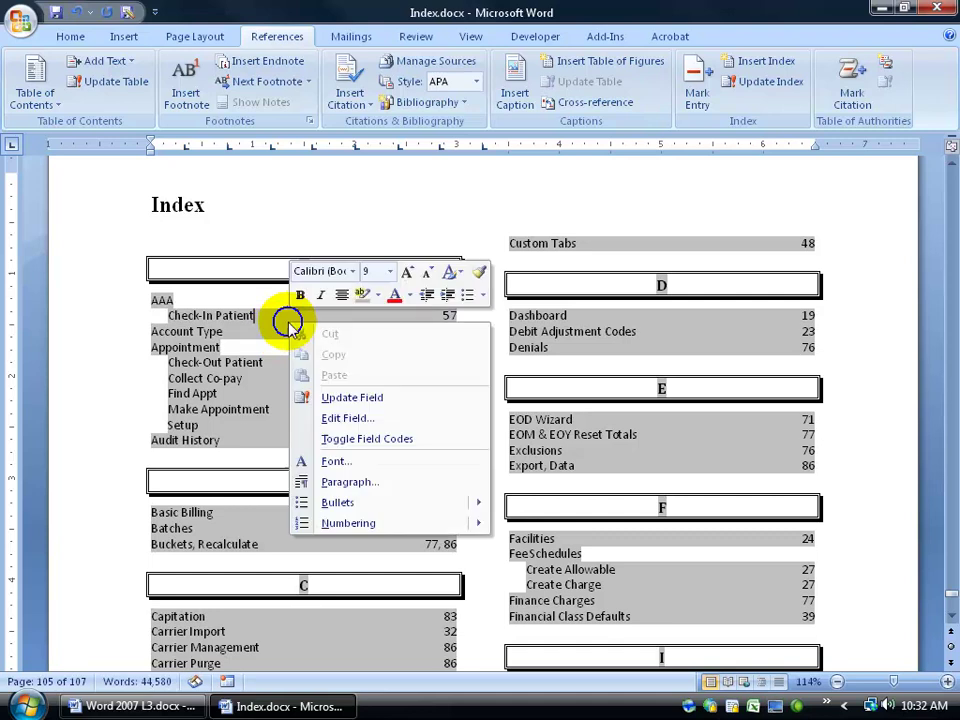
# Step: In the index's Edit Field settings, choose Classic format, right-aligned page numbers and dotted leaders
pyautogui.click(356, 420)
pyautogui.click(427, 219)
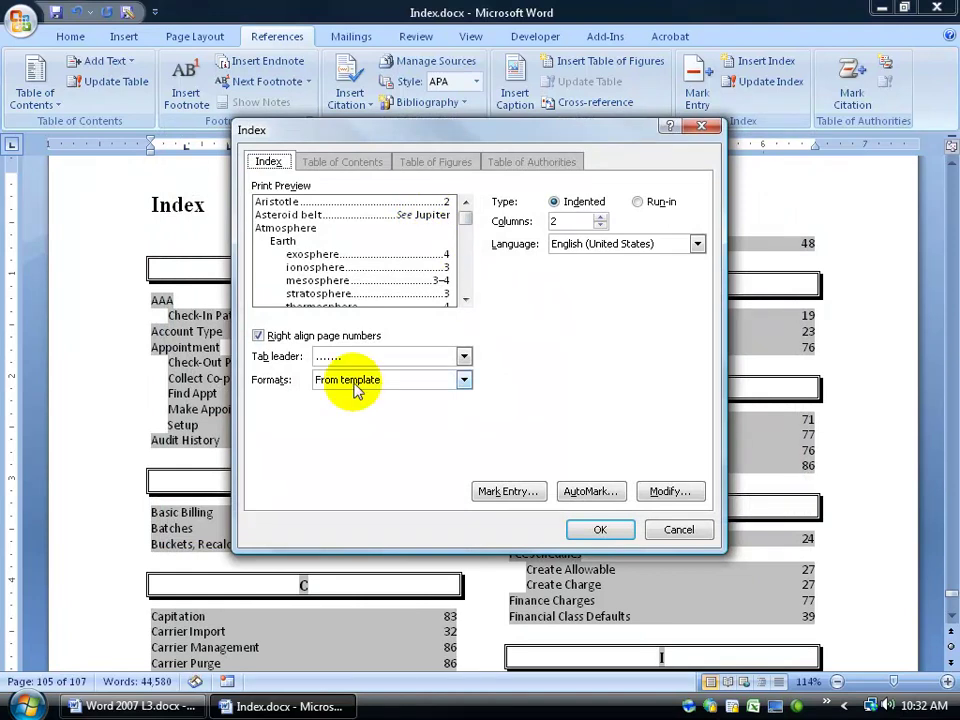
pyautogui.click(464, 380)
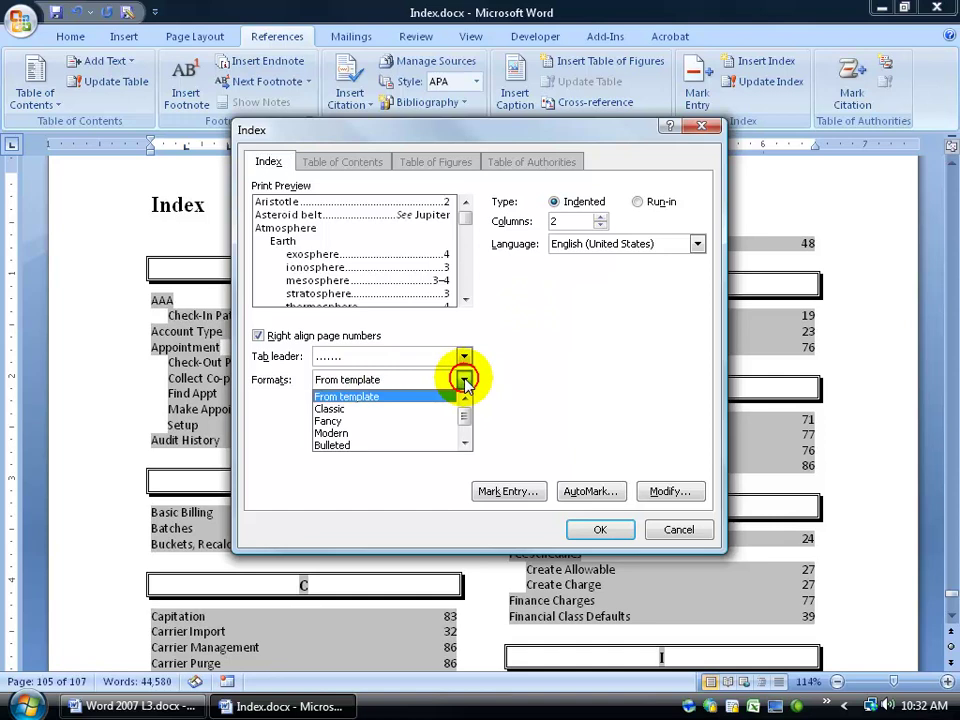
pyautogui.click(432, 419)
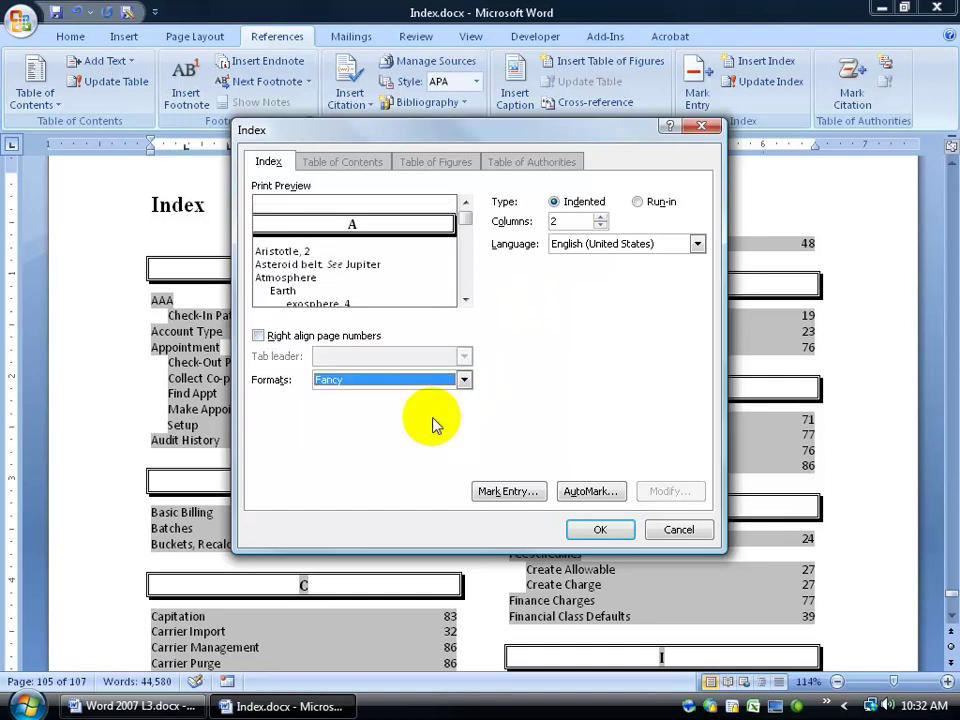
pyautogui.click(465, 380)
pyautogui.click(441, 407)
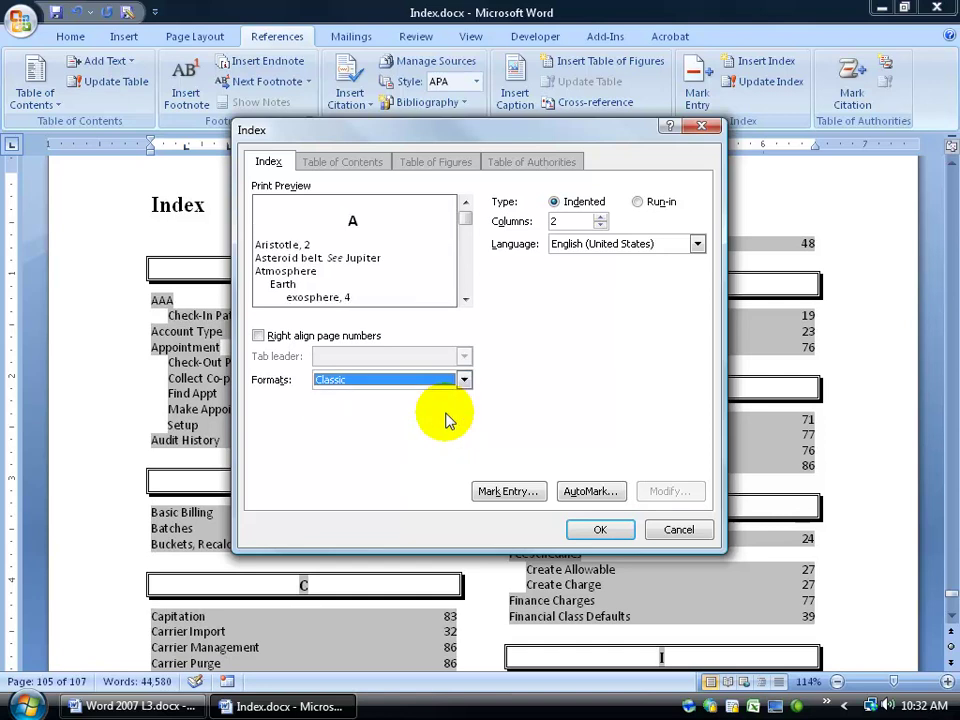
pyautogui.click(260, 336)
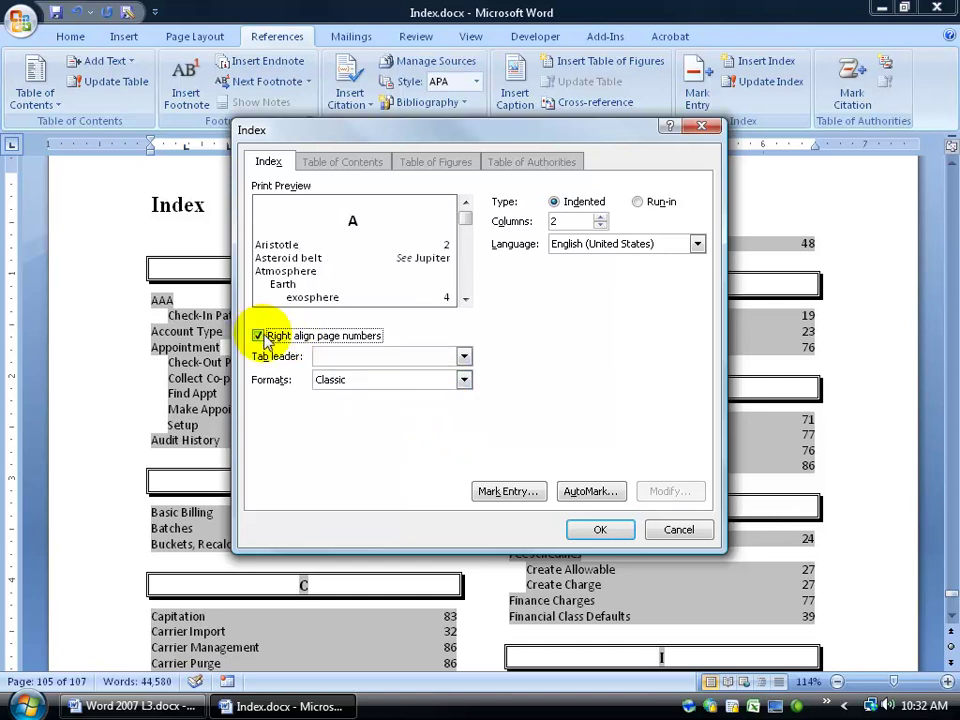
pyautogui.click(464, 357)
pyautogui.click(454, 388)
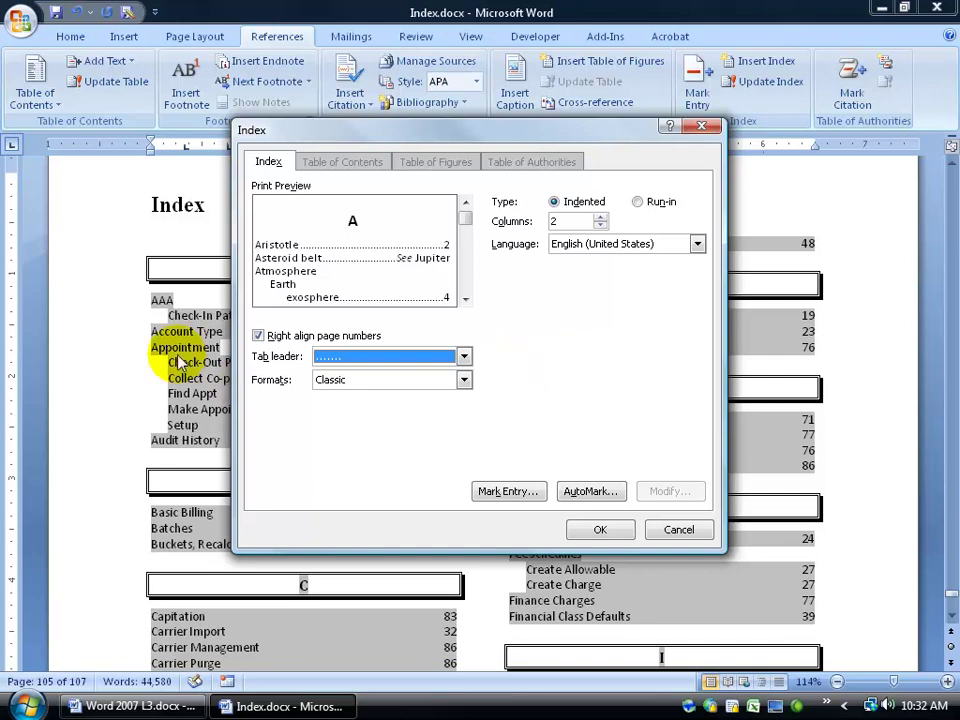
# Step: Reapply Classic format, right-aligned page numbers and dotted leaders, then replace the existing index
pyautogui.click(464, 380)
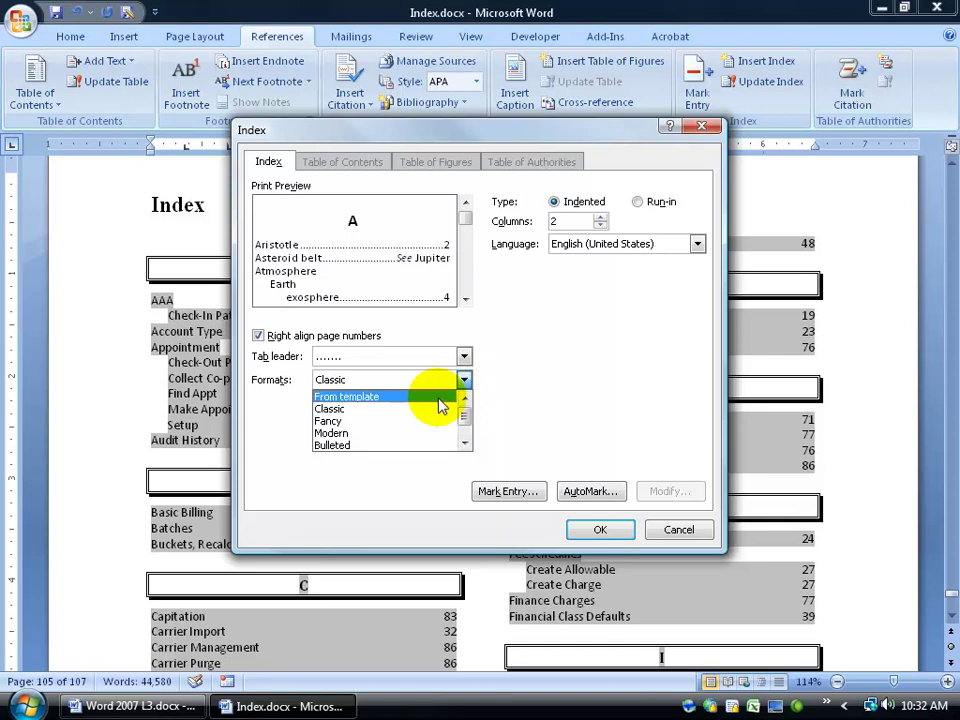
pyautogui.click(440, 409)
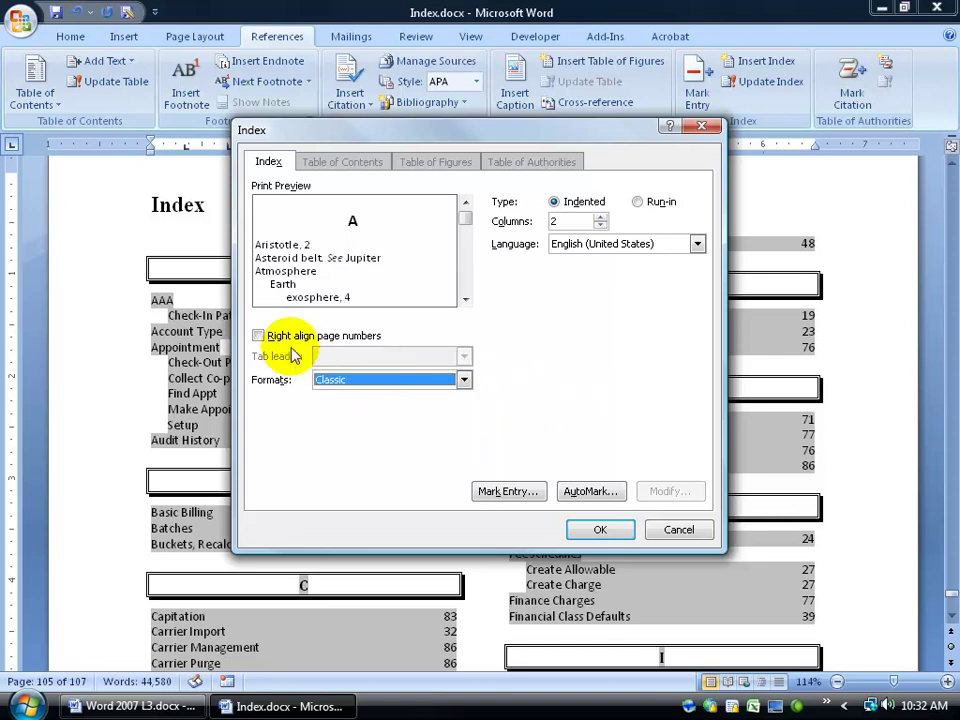
pyautogui.click(258, 336)
pyautogui.click(464, 357)
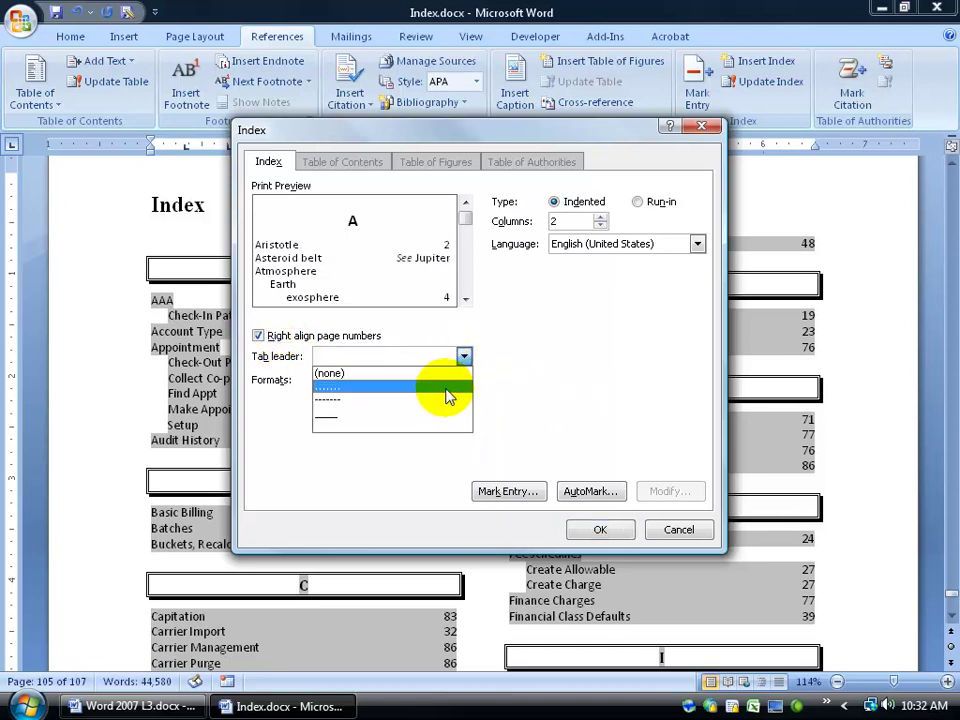
pyautogui.click(450, 387)
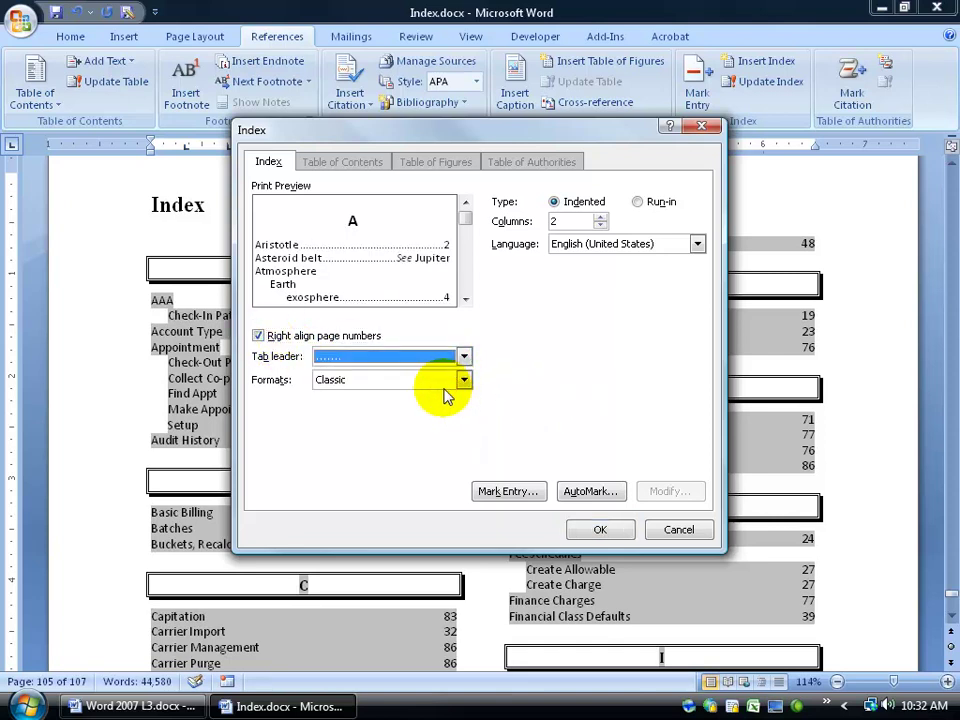
pyautogui.click(600, 532)
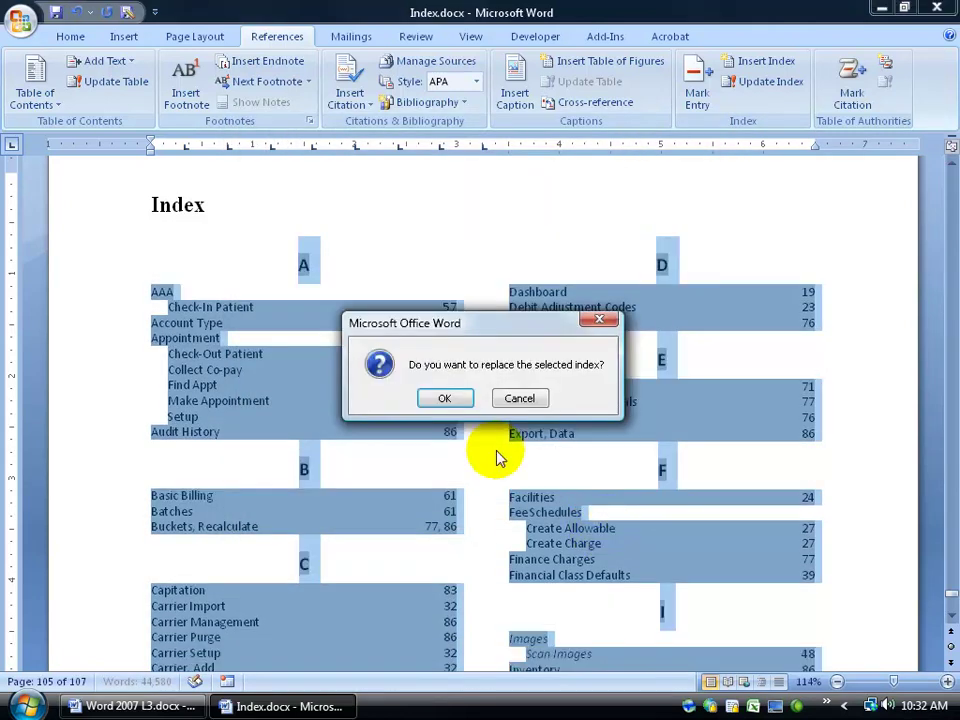
pyautogui.click(445, 399)
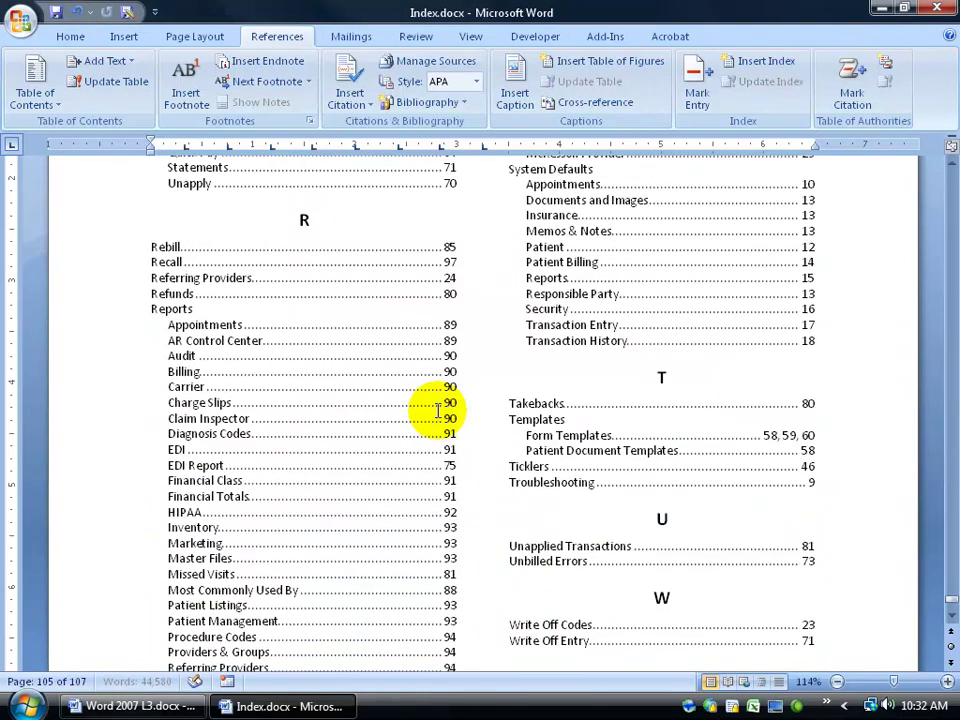
pyautogui.moveTo(951, 598)
pyautogui.mouseDown()
pyautogui.moveTo(944, 583)
pyautogui.moveTo(950, 598)
pyautogui.mouseUp()
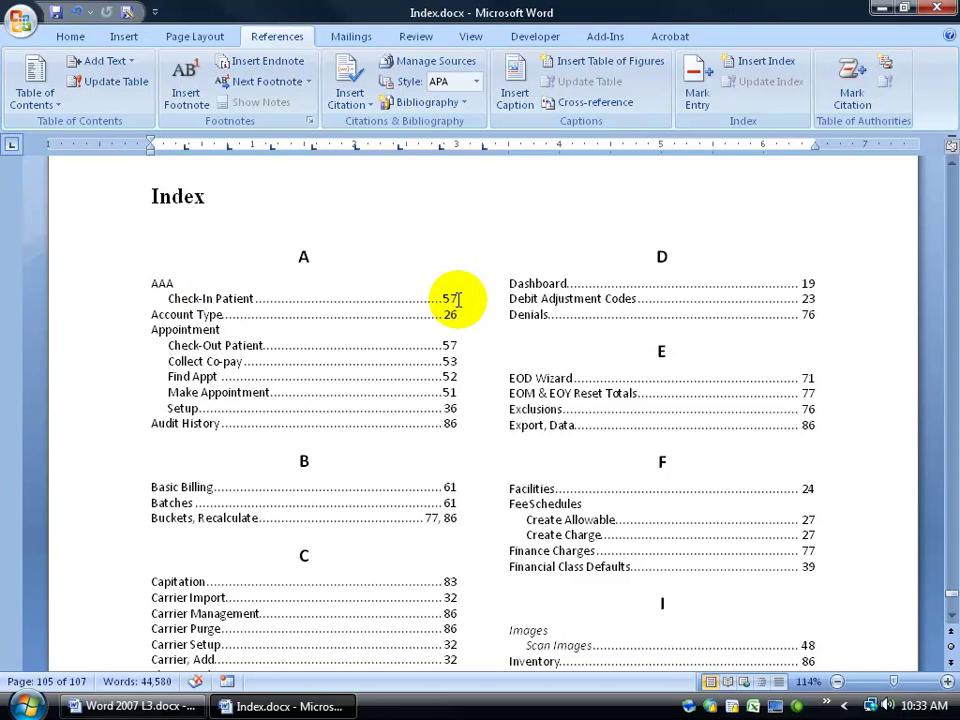
# Step: Open and dismiss the index field's context menu without making changes
pyautogui.rightClick(390, 369)
pyautogui.click(329, 374)
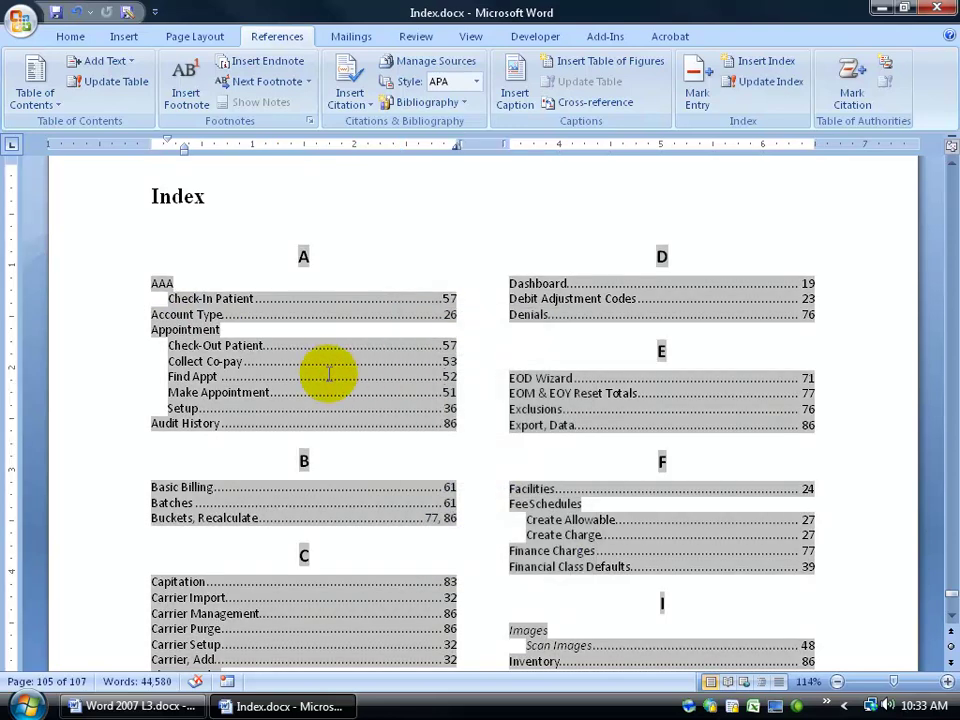
pyautogui.rightClick(329, 375)
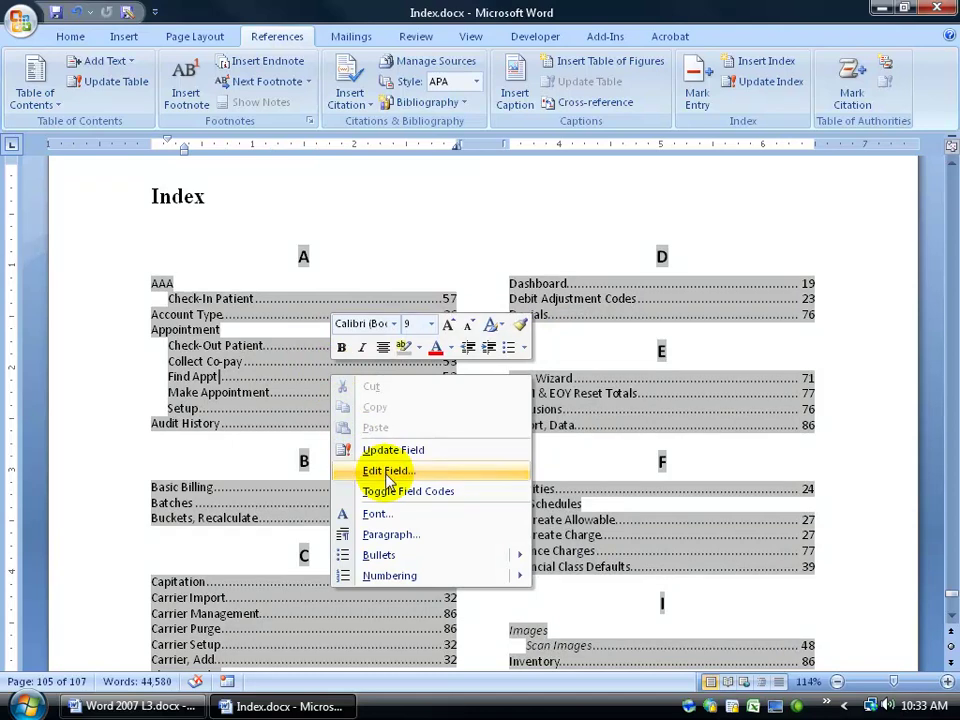
pyautogui.click(255, 298)
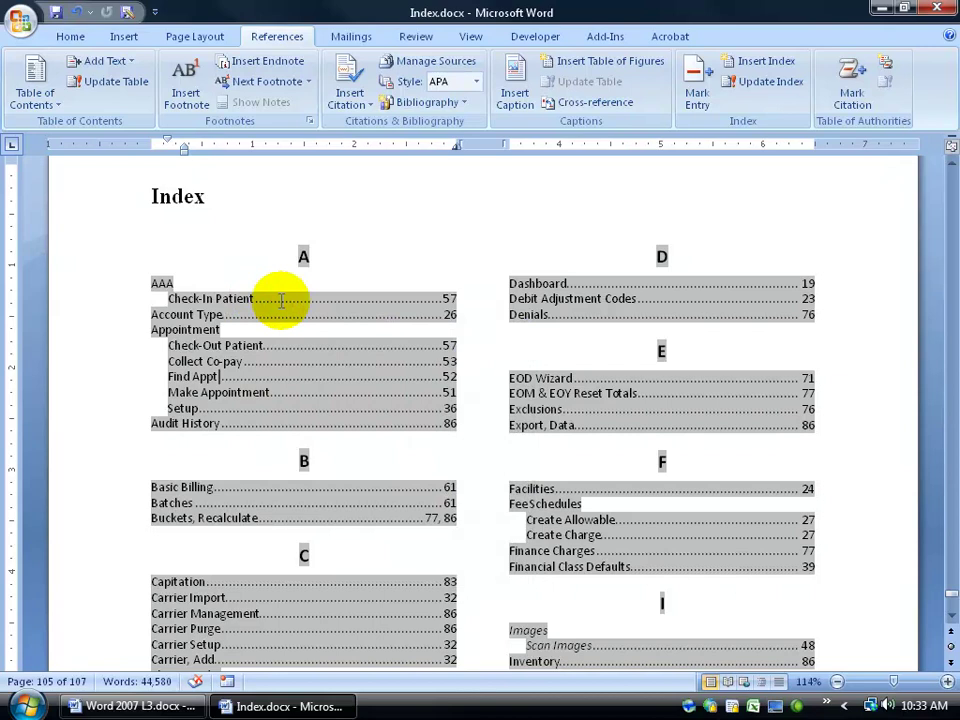
# Step: Go to page 57 and turn on Show/Hide ¶ to reveal the hidden XE fields
pyautogui.hotkey('ctrl', 'g')
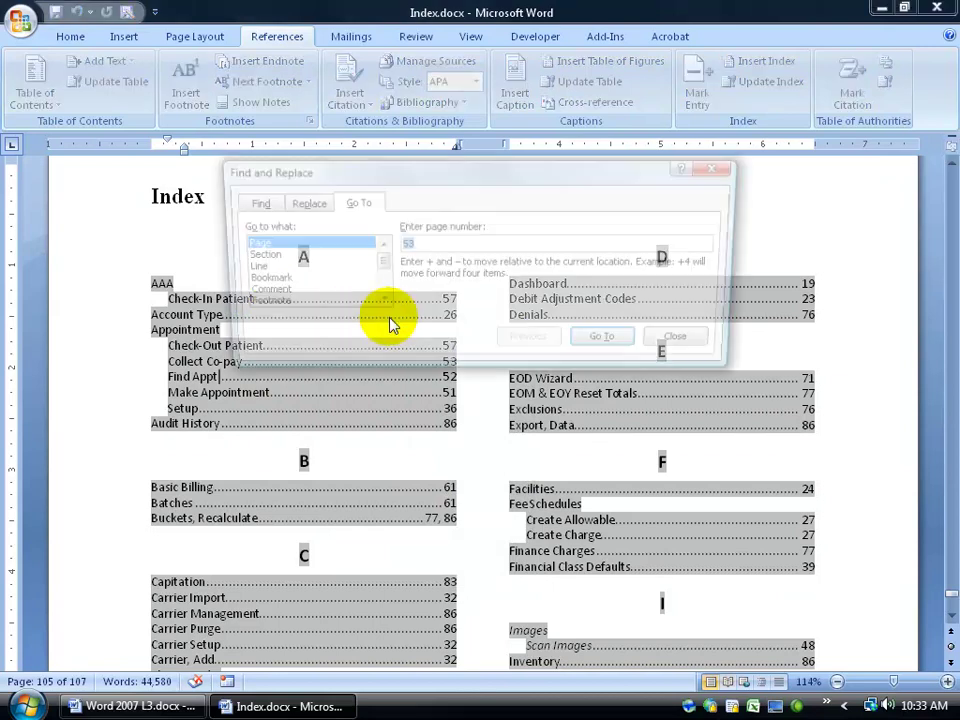
pyautogui.write('57')
pyautogui.press('Return')
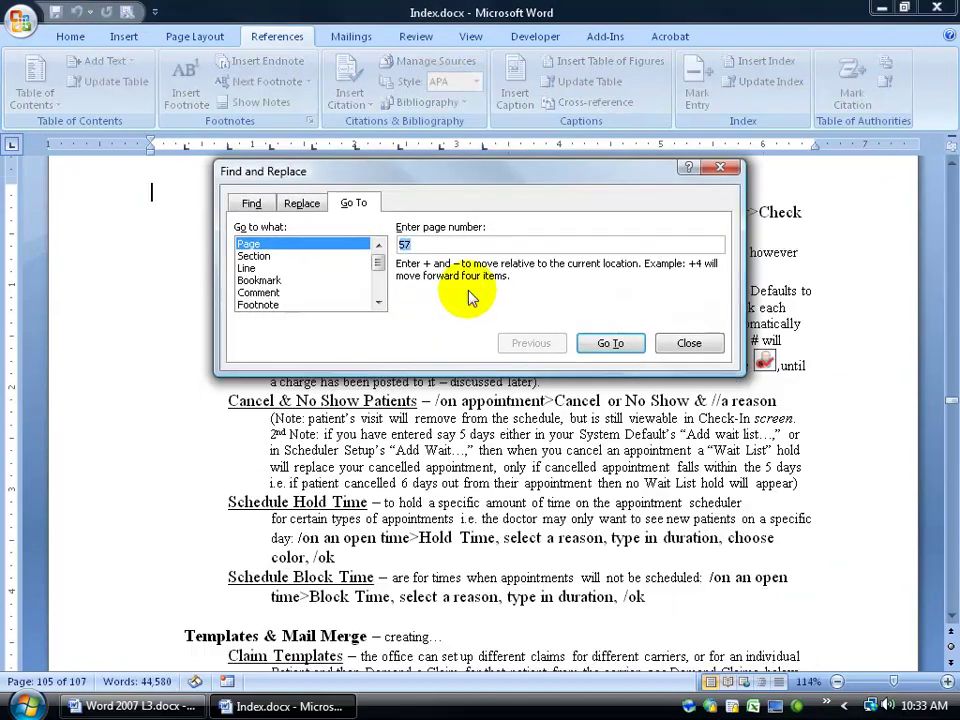
pyautogui.click(724, 168)
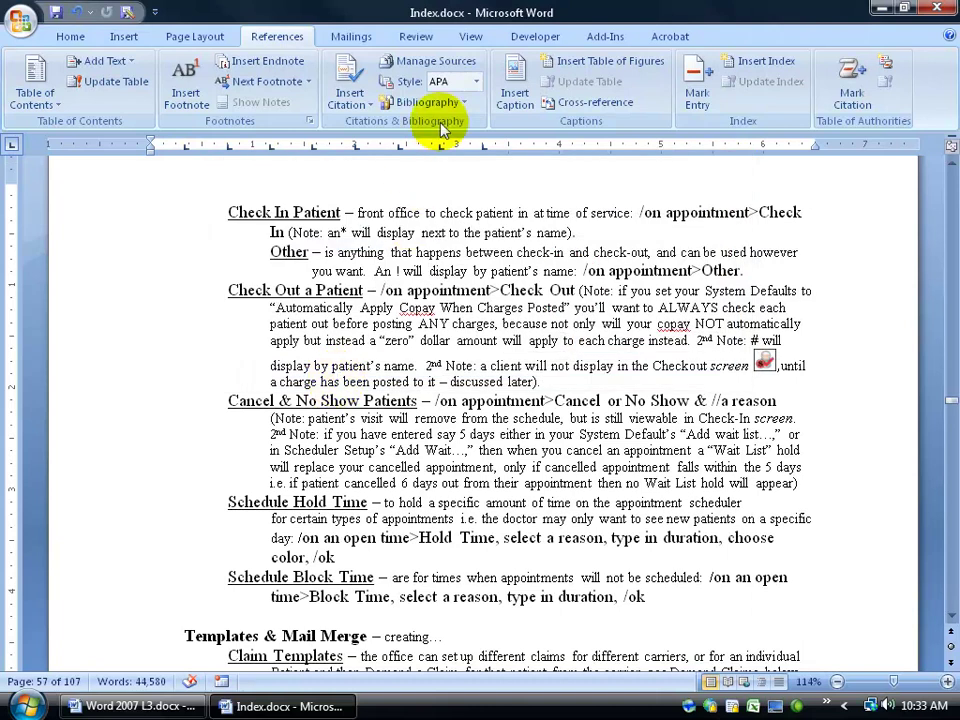
pyautogui.click(70, 36)
pyautogui.click(506, 68)
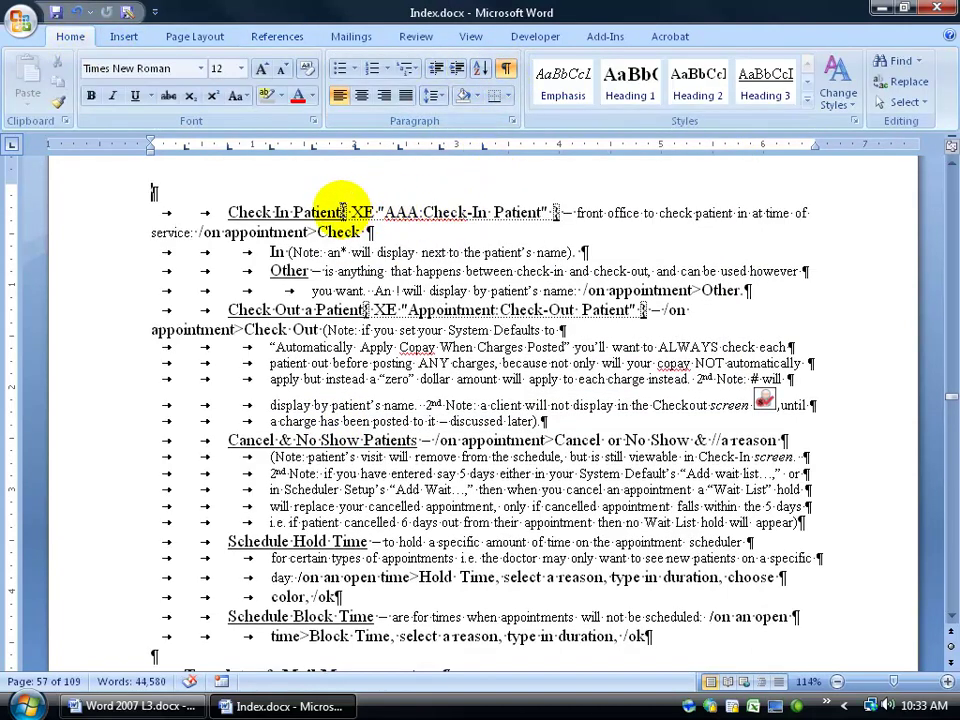
# Step: Delete the AAA:Check-In Patient XE field on page 57, then update the index field
pyautogui.moveTo(343, 213); pyautogui.dragTo(410, 211)
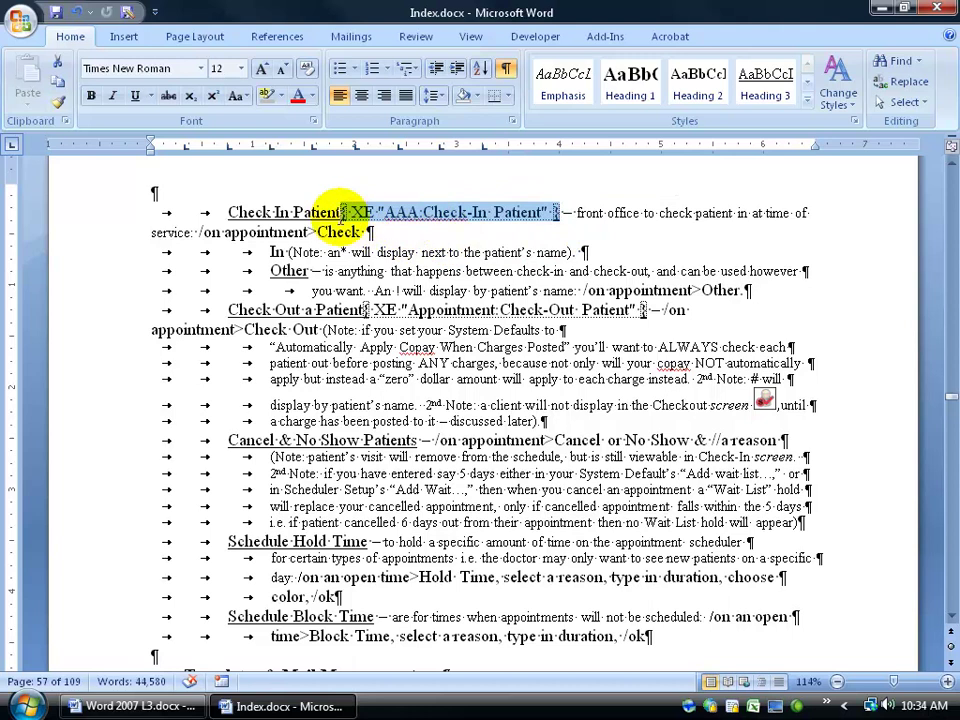
pyautogui.press('Delete')
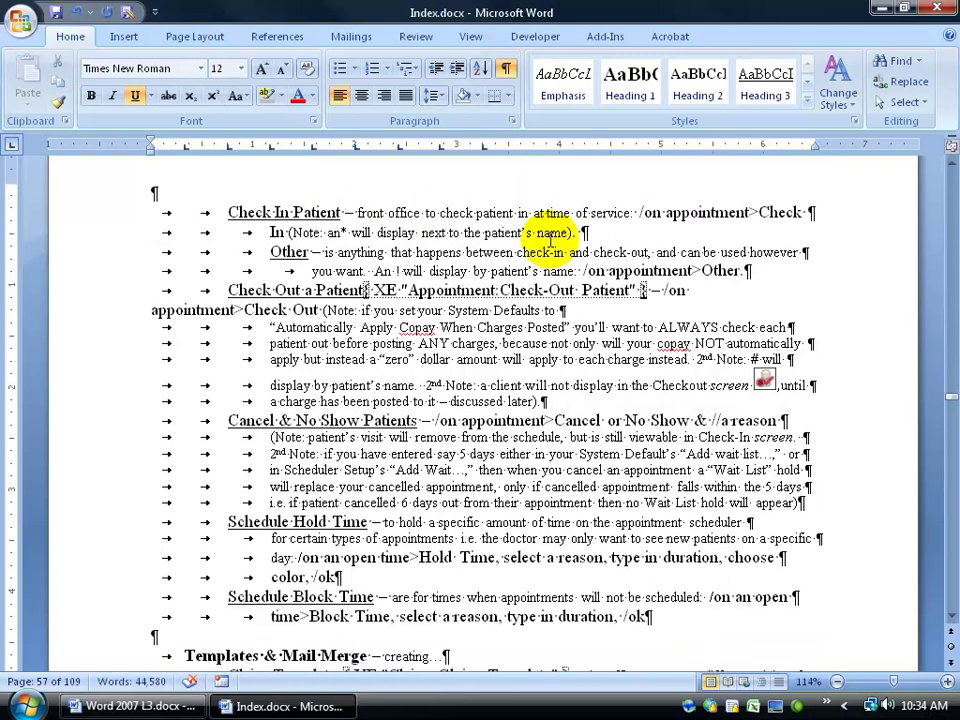
pyautogui.click(506, 69)
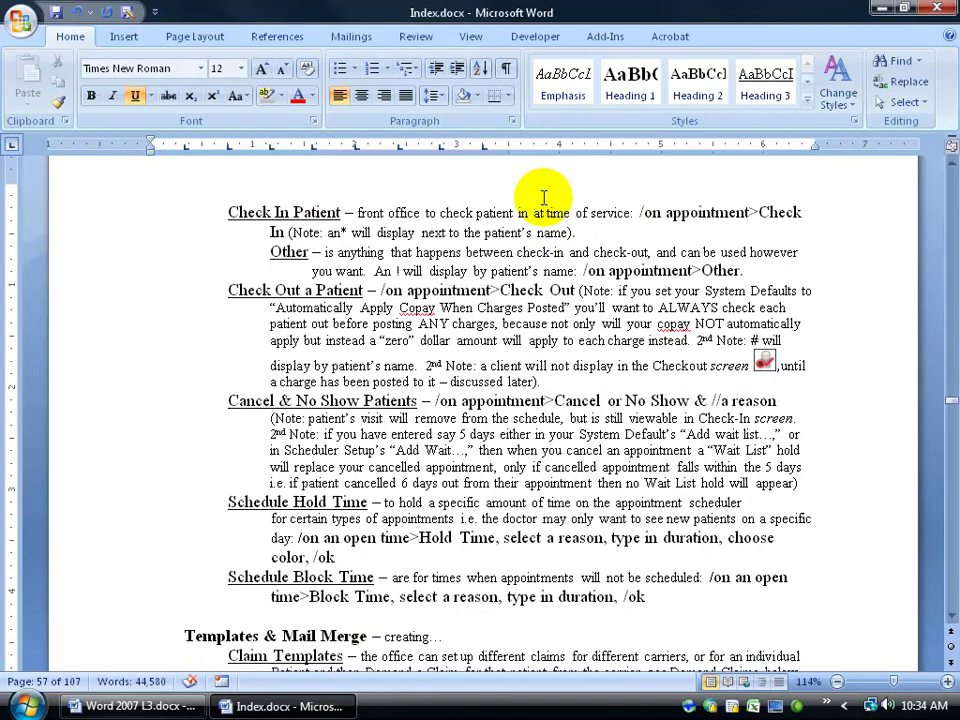
pyautogui.click(506, 69)
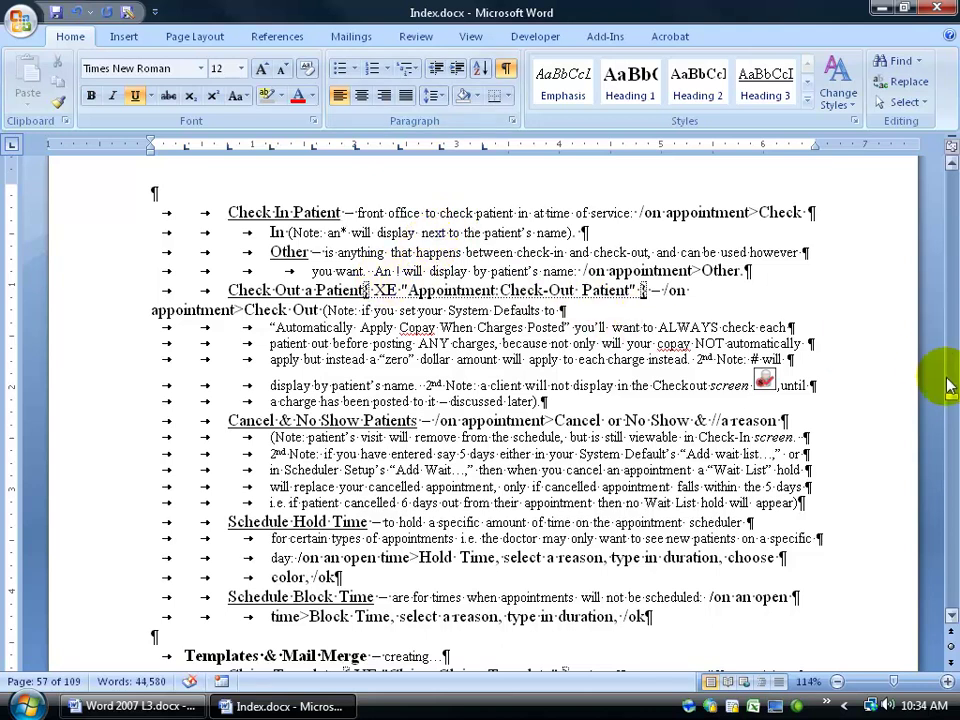
pyautogui.rightClick(238, 385)
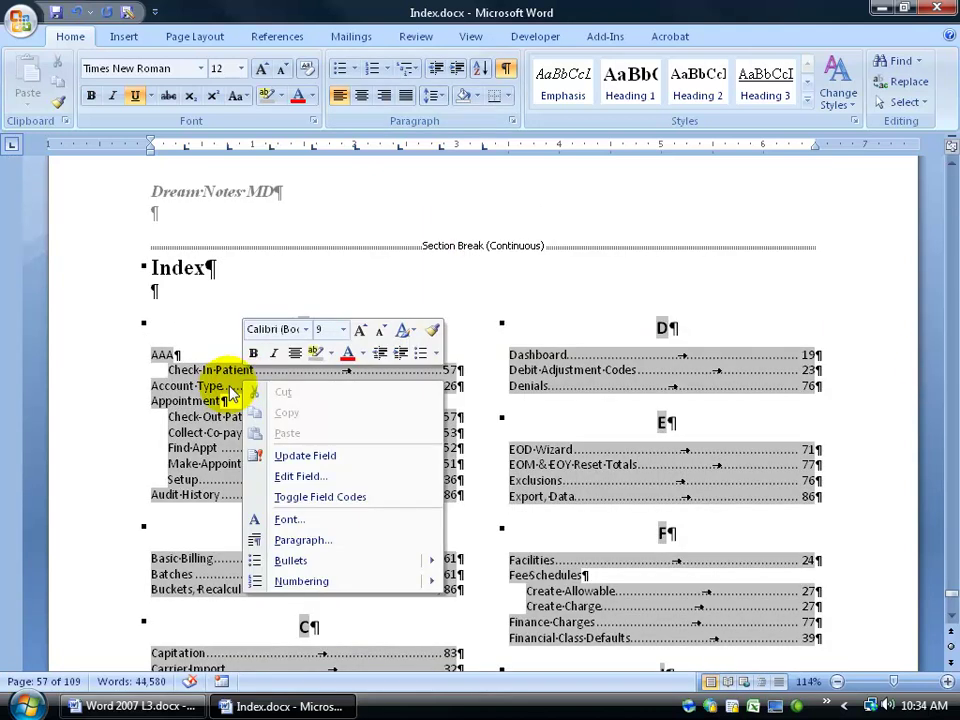
pyautogui.press('u')
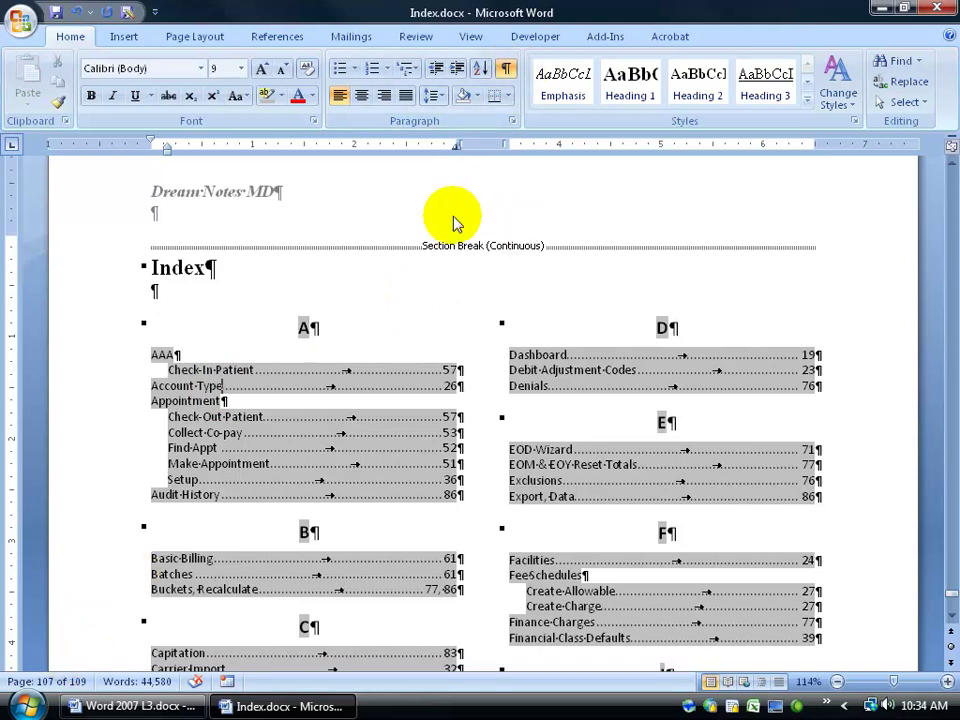
# Step: Hide formatting marks, then rebuild the index from Edit Field > Index with its current settings
pyautogui.click(506, 68)
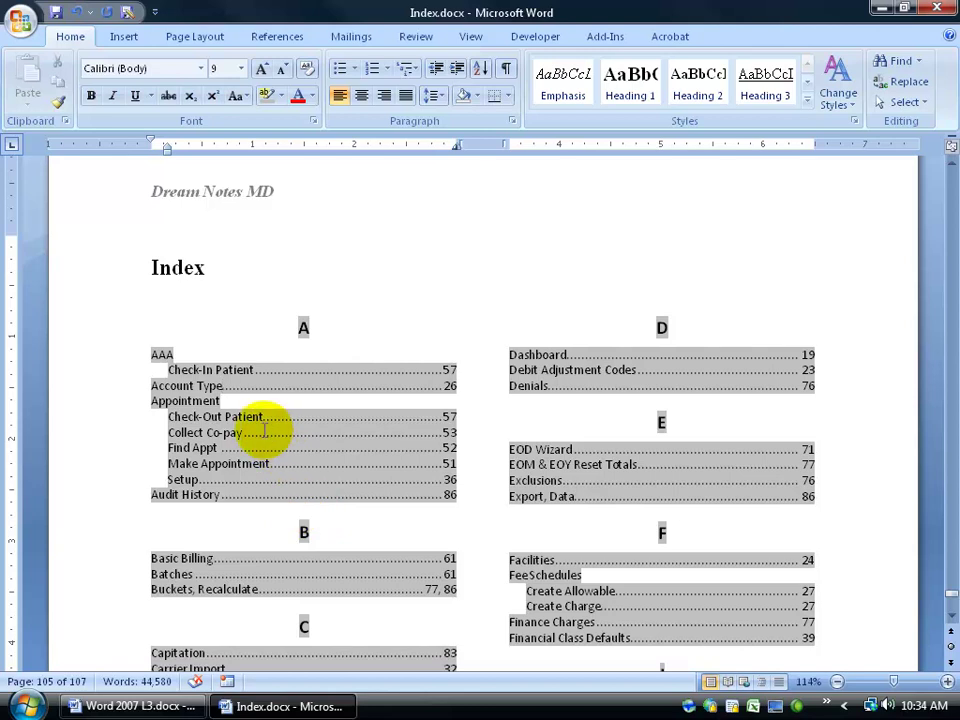
pyautogui.rightClick(273, 375)
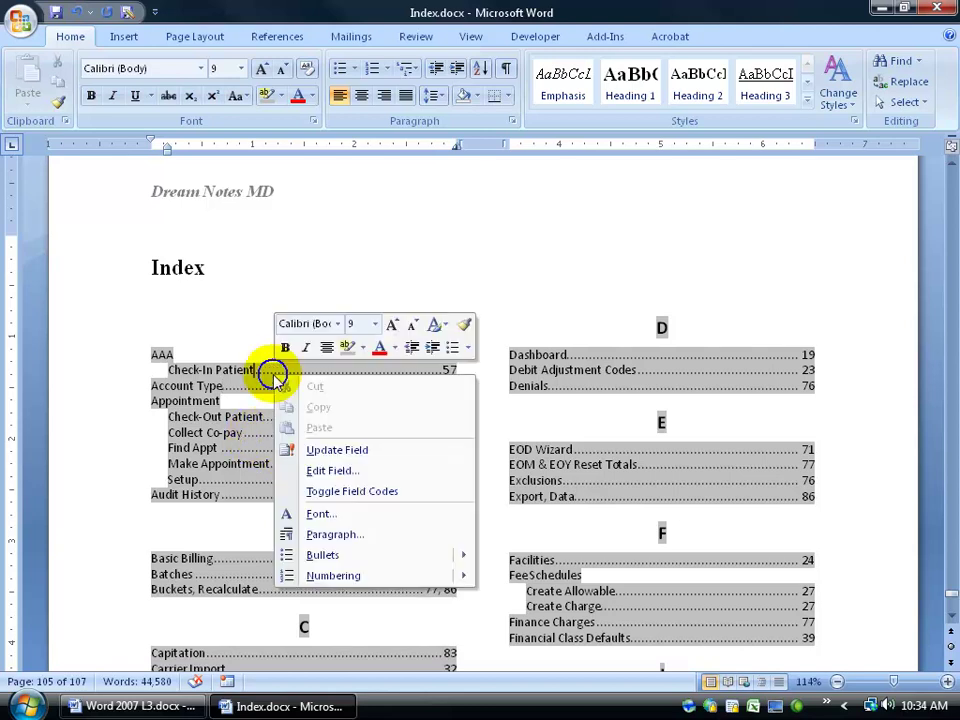
pyautogui.click(323, 472)
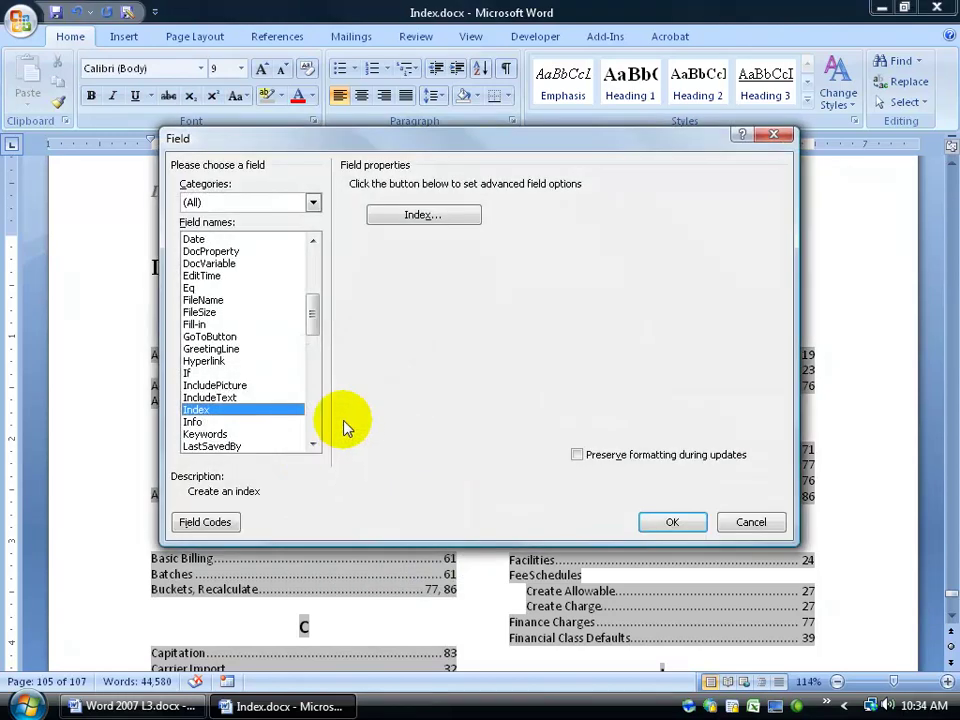
pyautogui.click(413, 219)
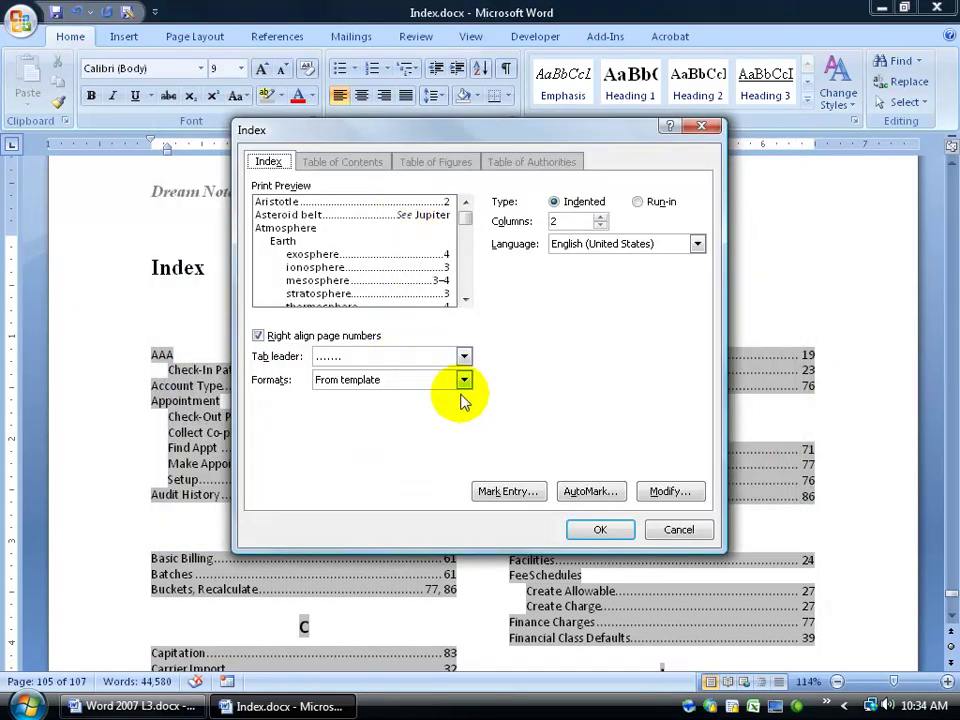
pyautogui.click(585, 530)
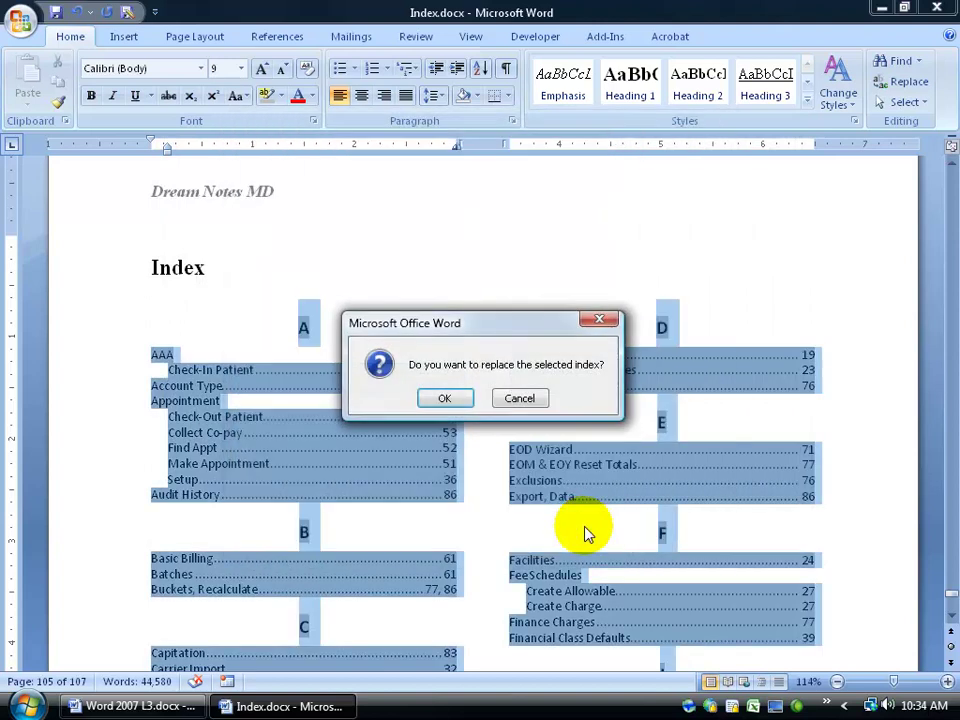
pyautogui.click(444, 398)
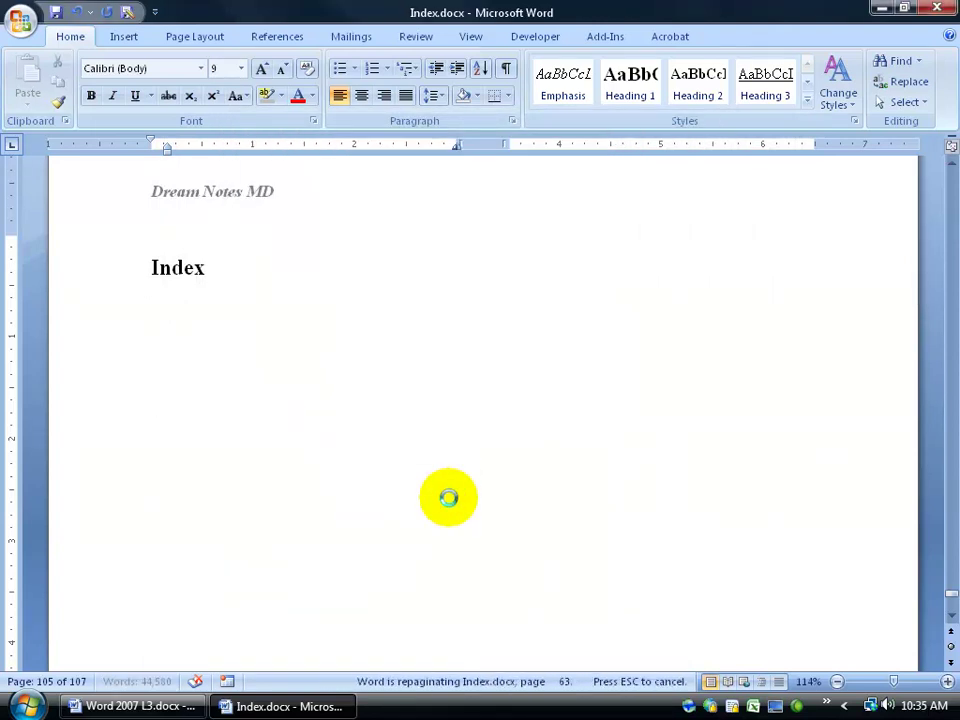
# Step: Scroll to the Index heading on page 105 and open the index's right-click menu
pyautogui.moveTo(945, 597)
pyautogui.mouseDown()
pyautogui.moveTo(945, 583)
pyautogui.moveTo(945, 592)
pyautogui.mouseUp()
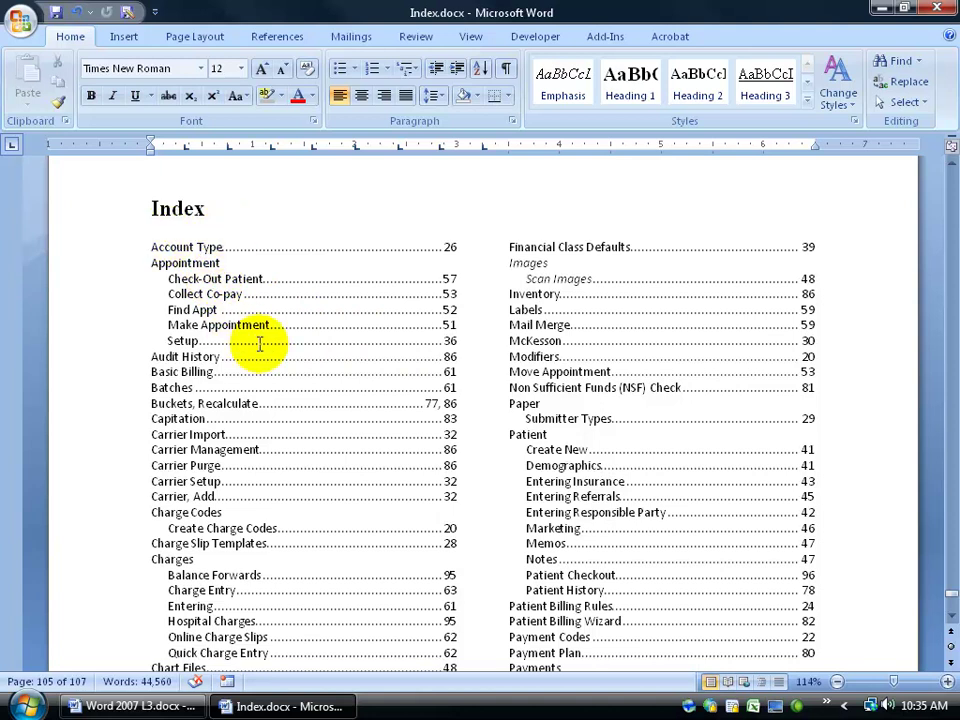
pyautogui.rightClick(290, 358)
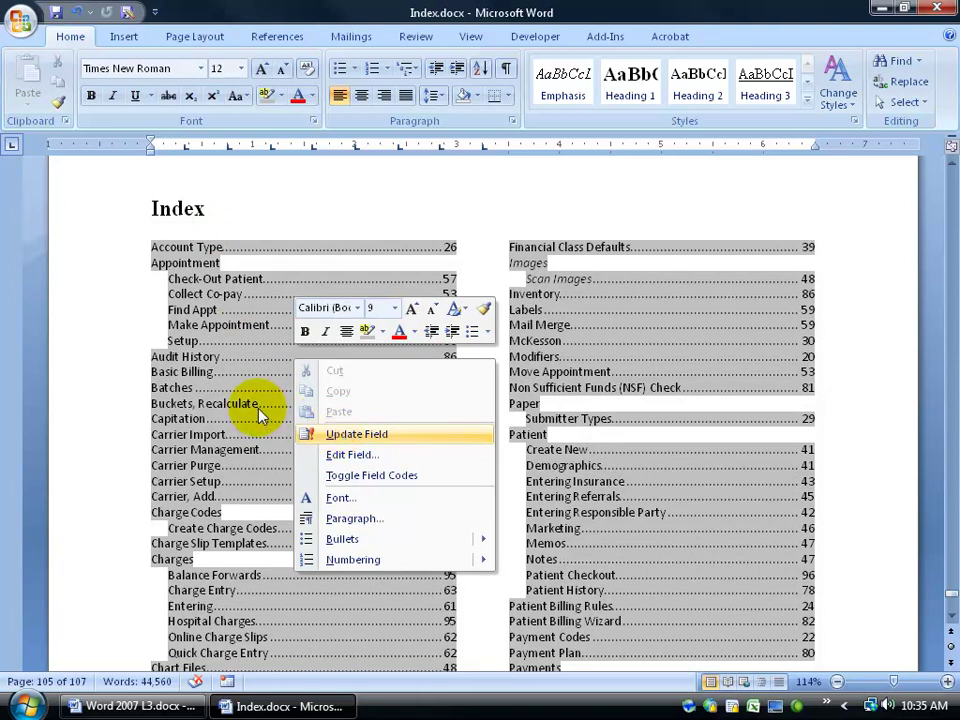
# Step: Open the index's Edit Field > Index settings, cancel once, then reopen them
pyautogui.click(340, 455)
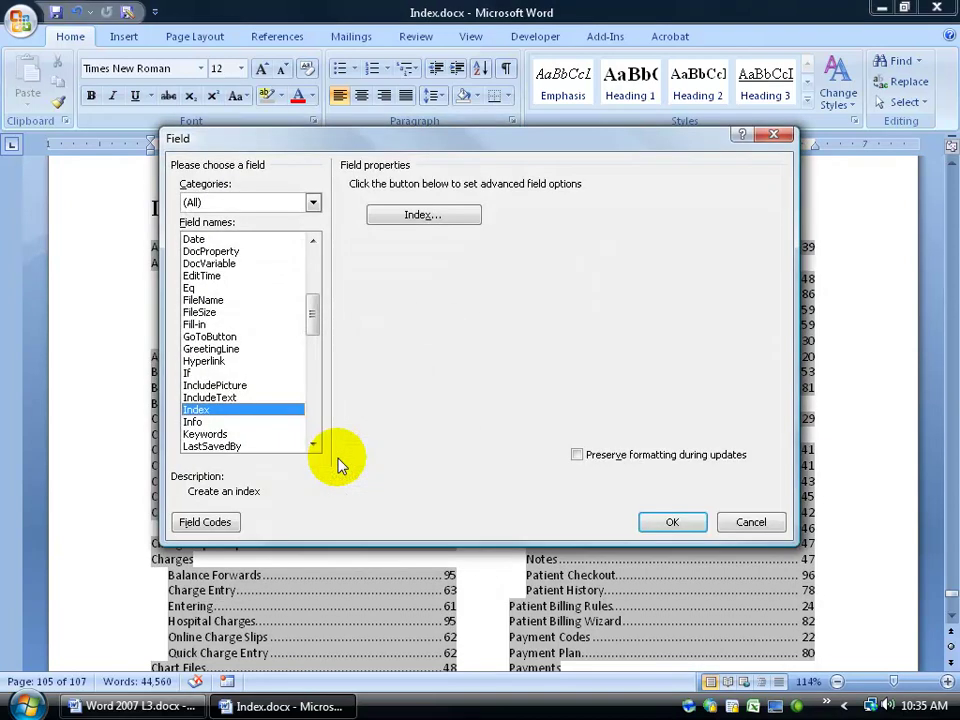
pyautogui.click(424, 215)
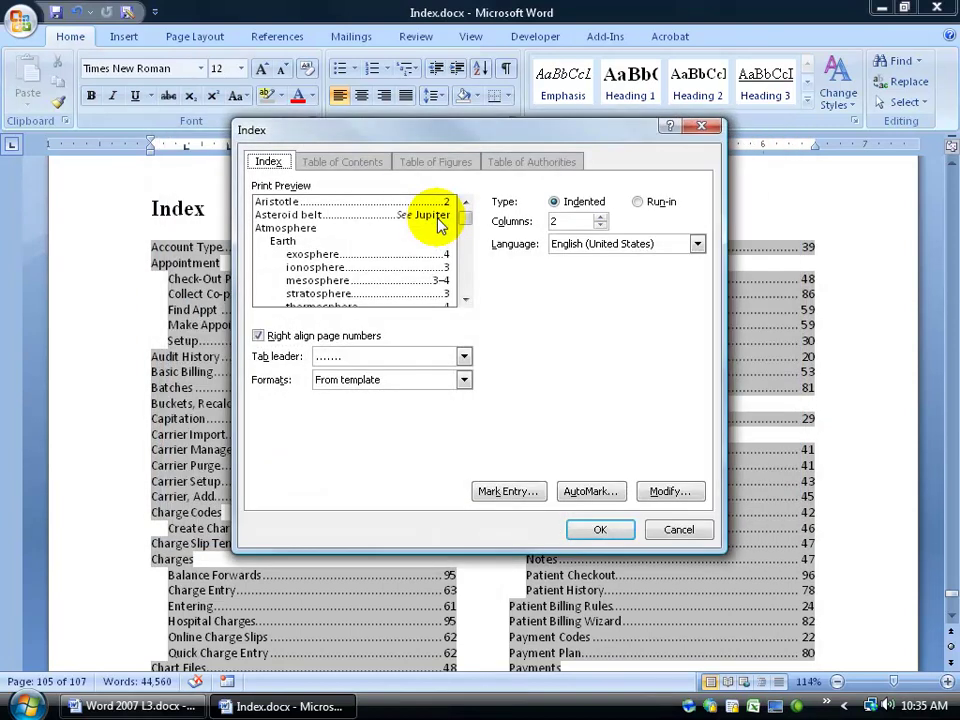
pyautogui.click(677, 530)
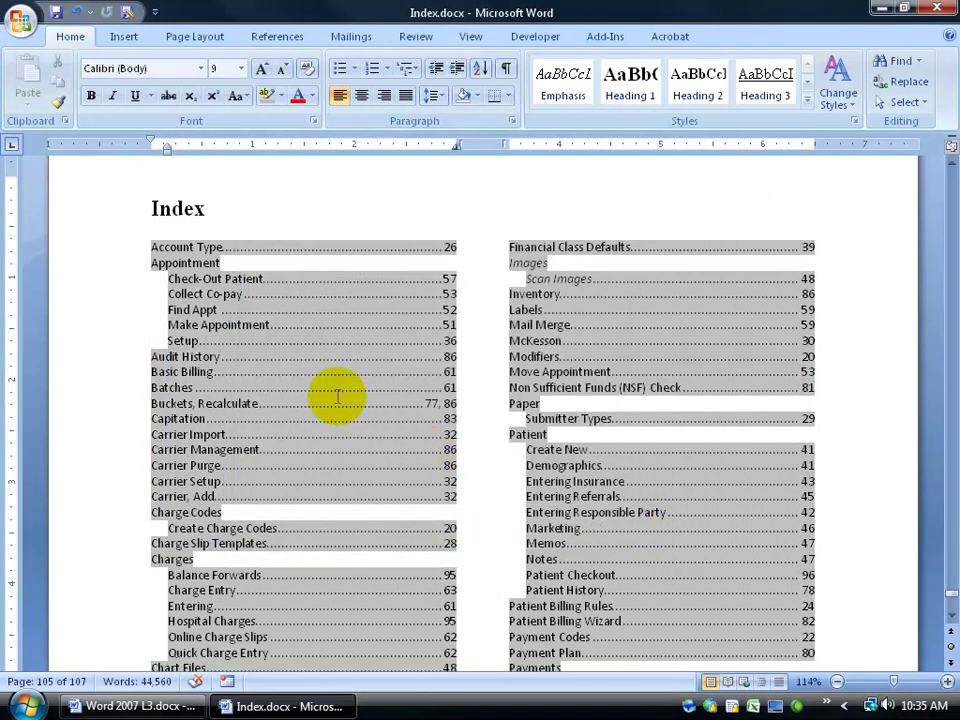
pyautogui.rightClick(295, 377)
pyautogui.click(330, 475)
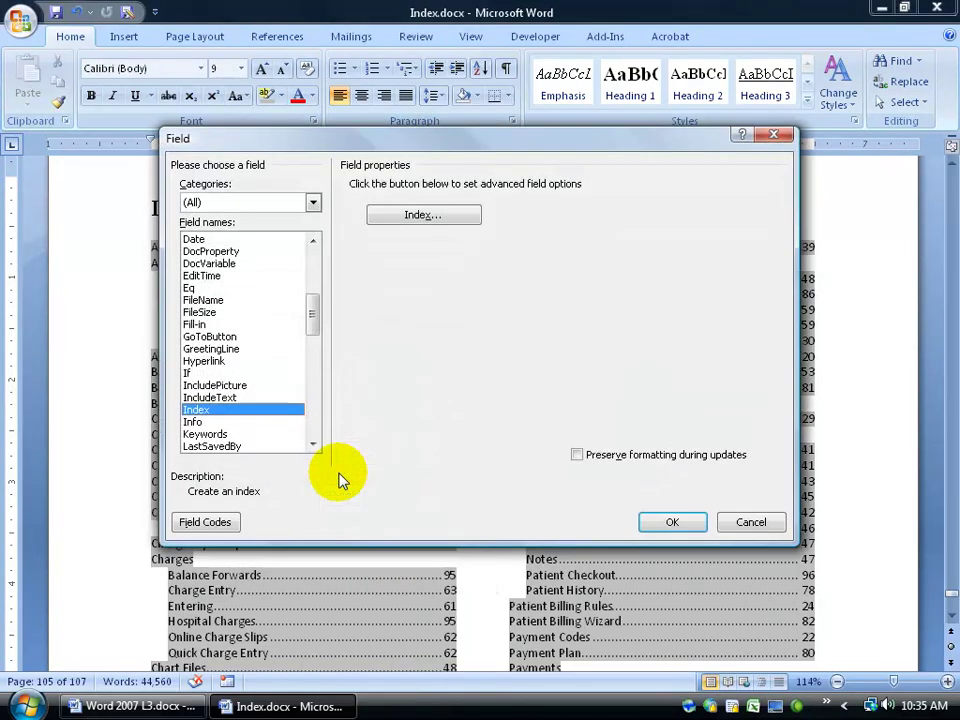
pyautogui.click(454, 216)
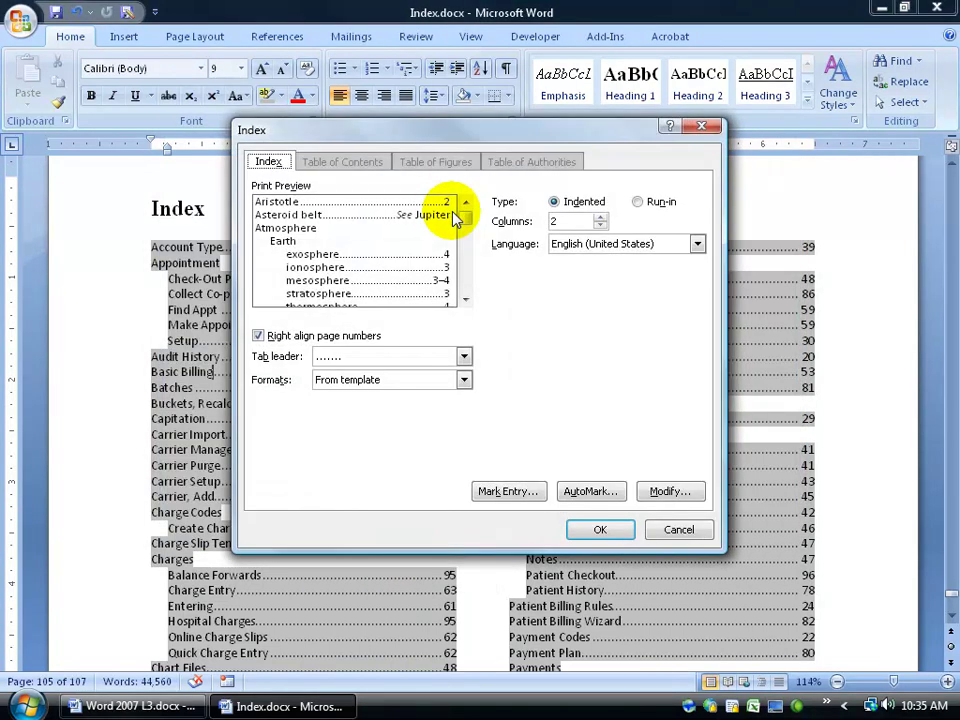
pyautogui.click(680, 537)
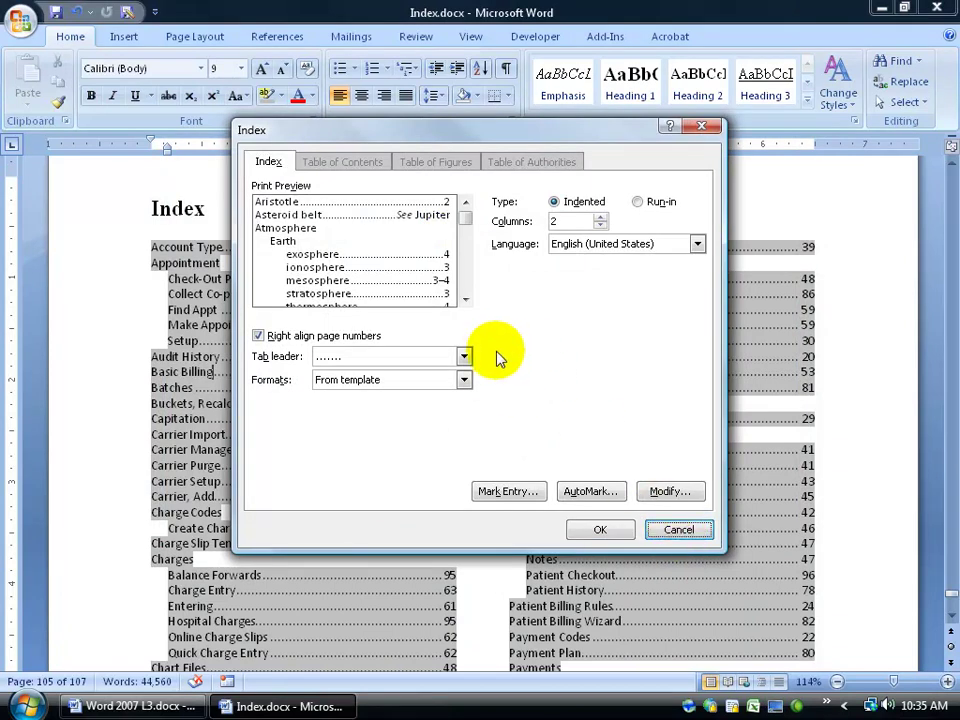
# Step: Set Classic format, right-aligned page numbers and dotted leaders, then confirm replacing the index
pyautogui.click(464, 380)
pyautogui.click(434, 407)
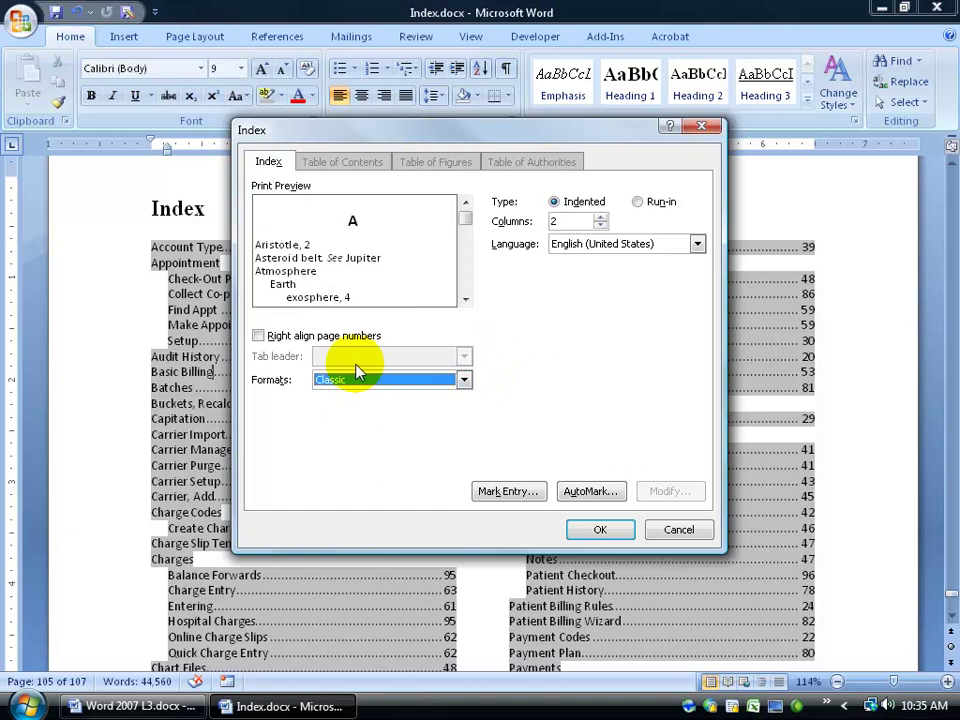
pyautogui.click(258, 336)
pyautogui.click(464, 357)
pyautogui.click(440, 389)
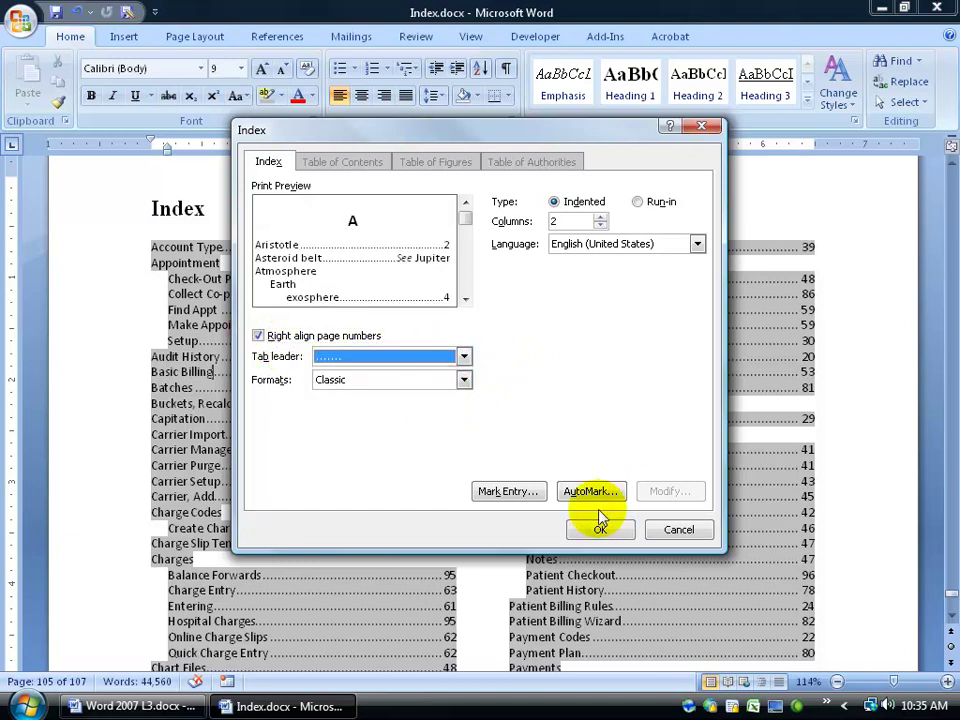
pyautogui.click(601, 528)
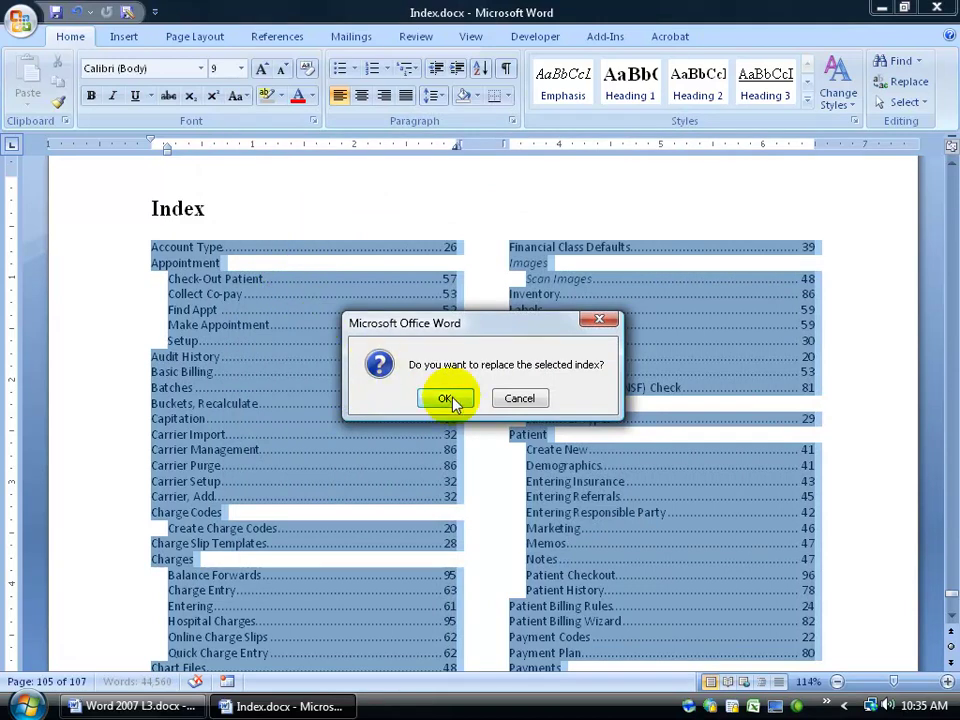
pyautogui.click(447, 399)
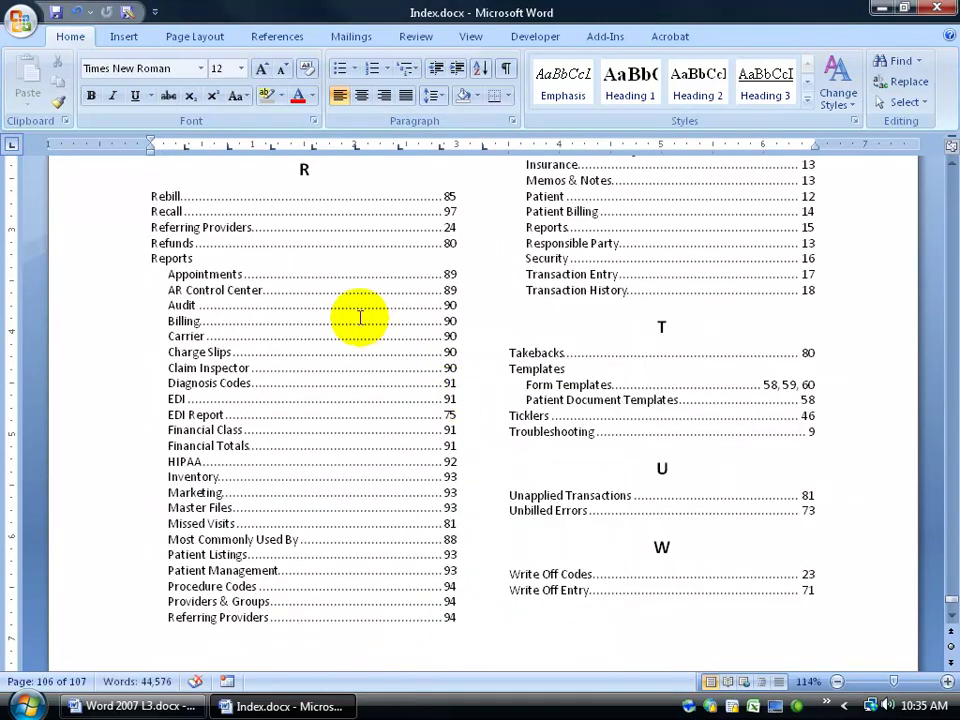
pyautogui.rightClick(337, 323)
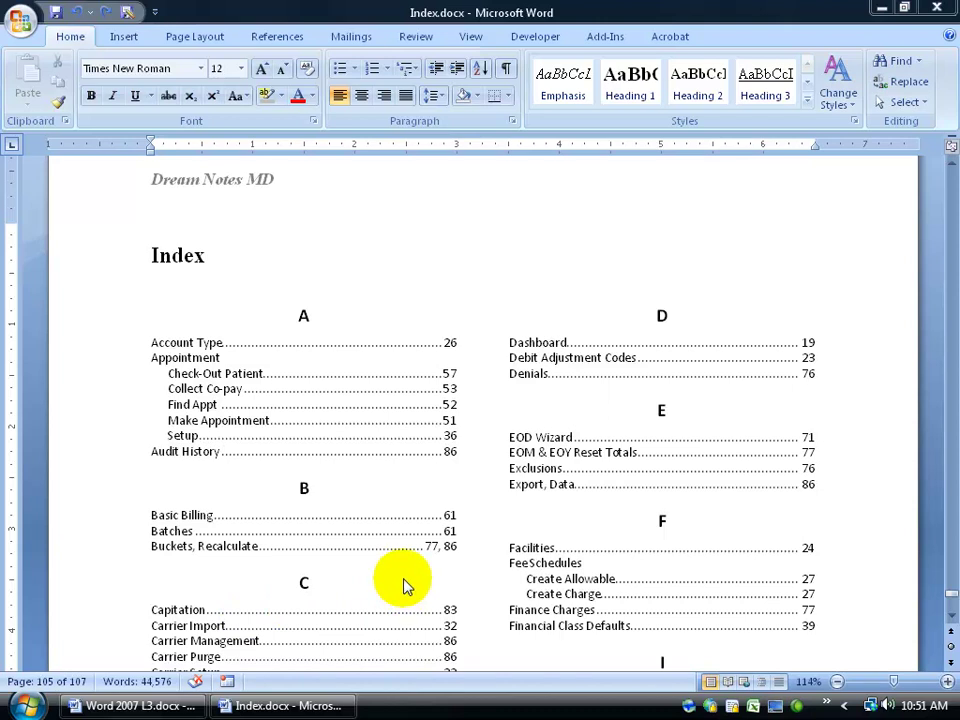
# Step: Create a new blank document from the Office button
pyautogui.click(20, 20)
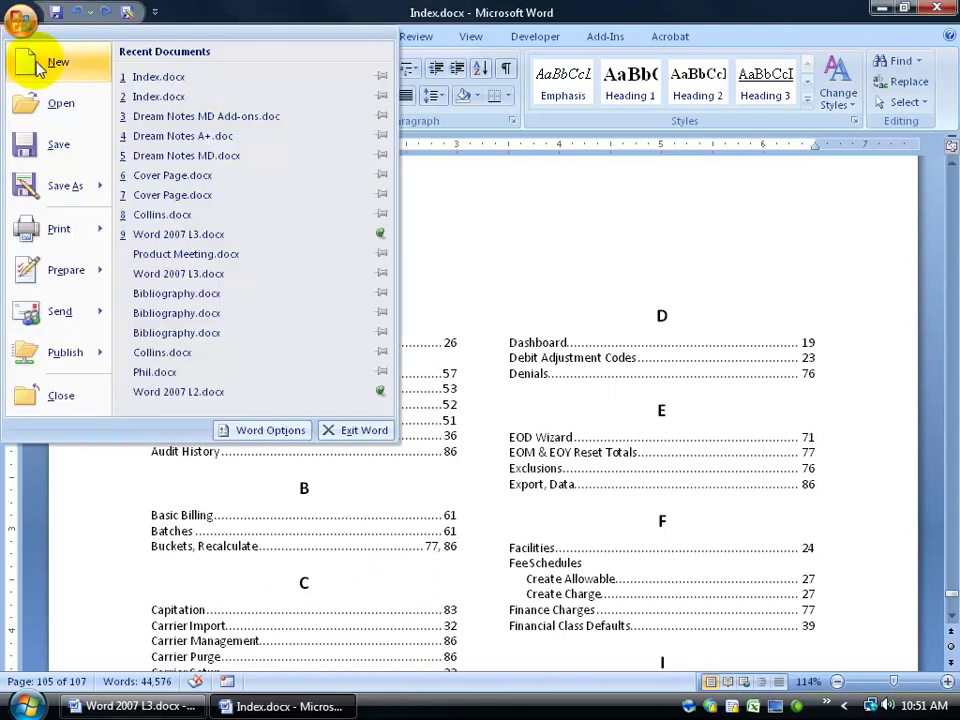
pyautogui.click(40, 64)
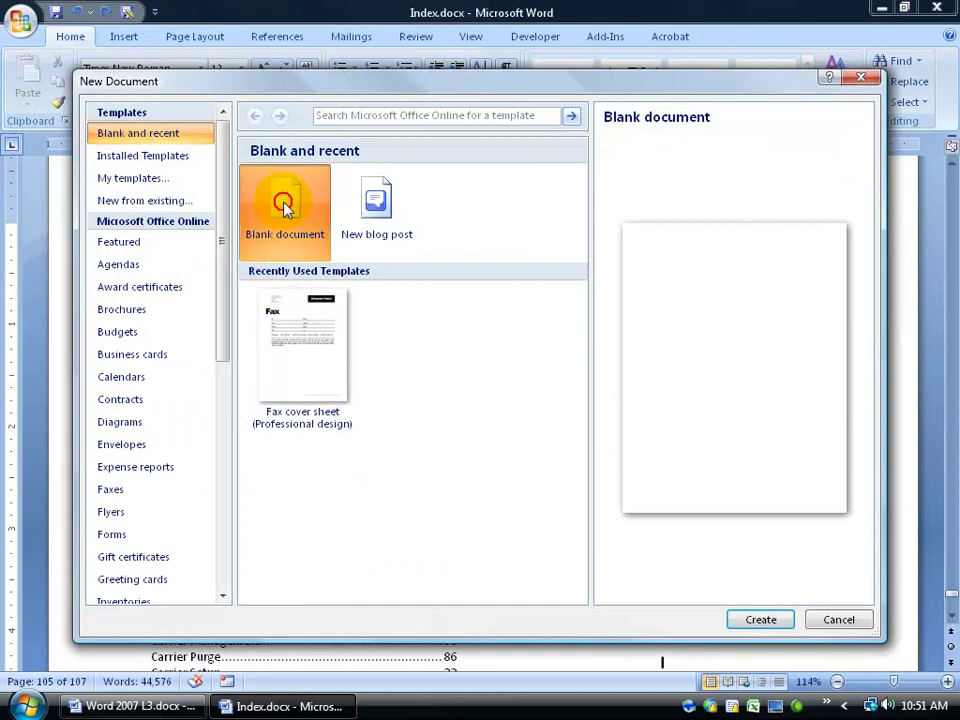
pyautogui.doubleClick(283, 204)
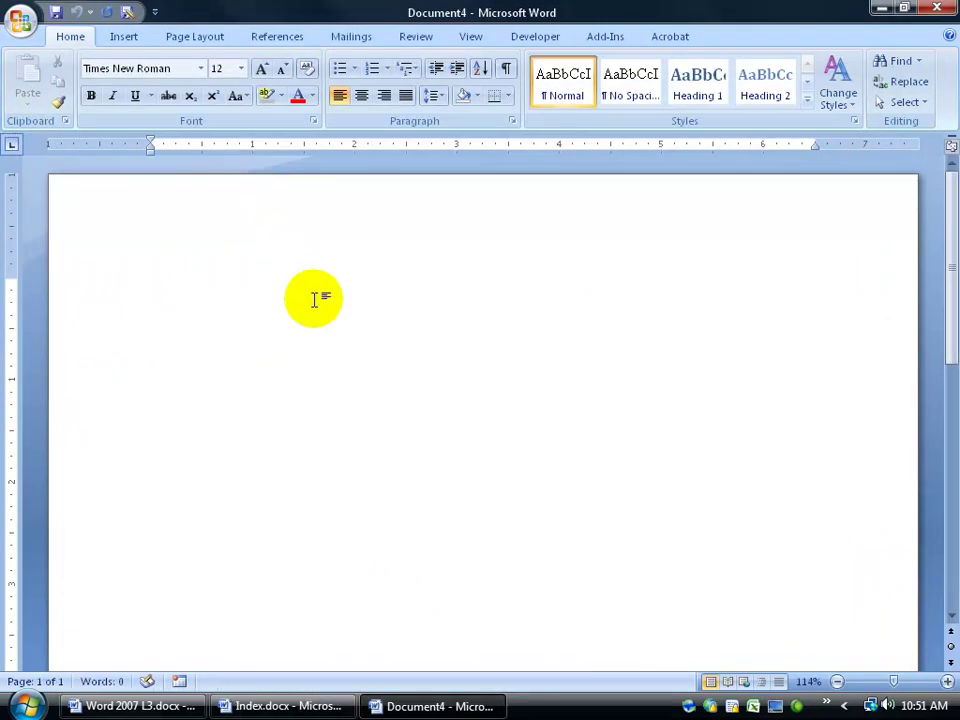
# Step: Insert a two-column, one-row table into the new document
pyautogui.click(123, 40)
pyautogui.click(123, 82)
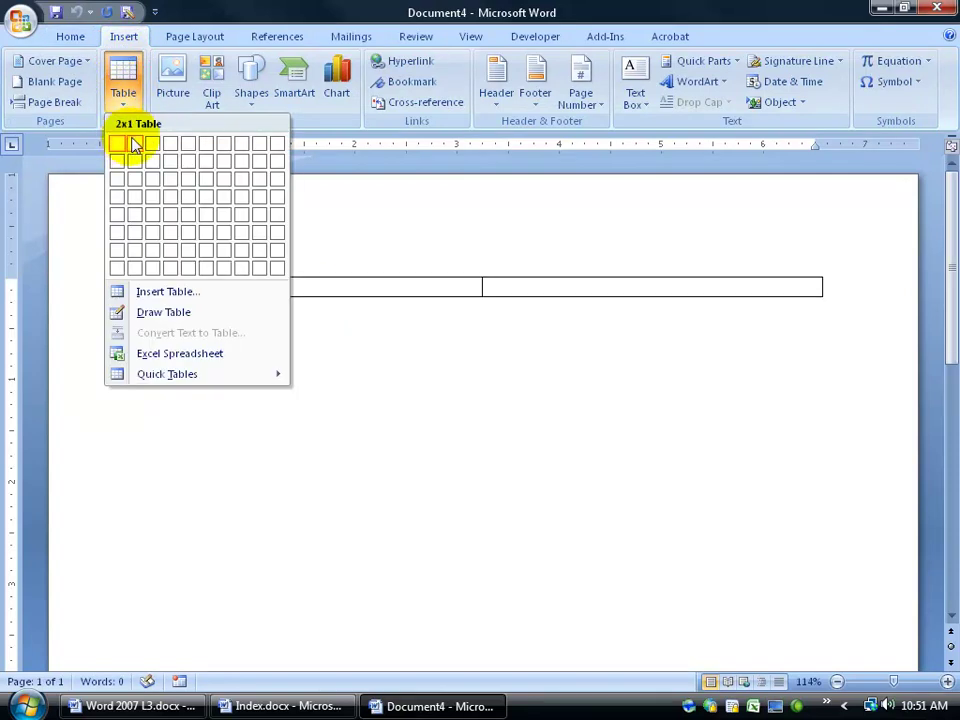
pyautogui.click(135, 146)
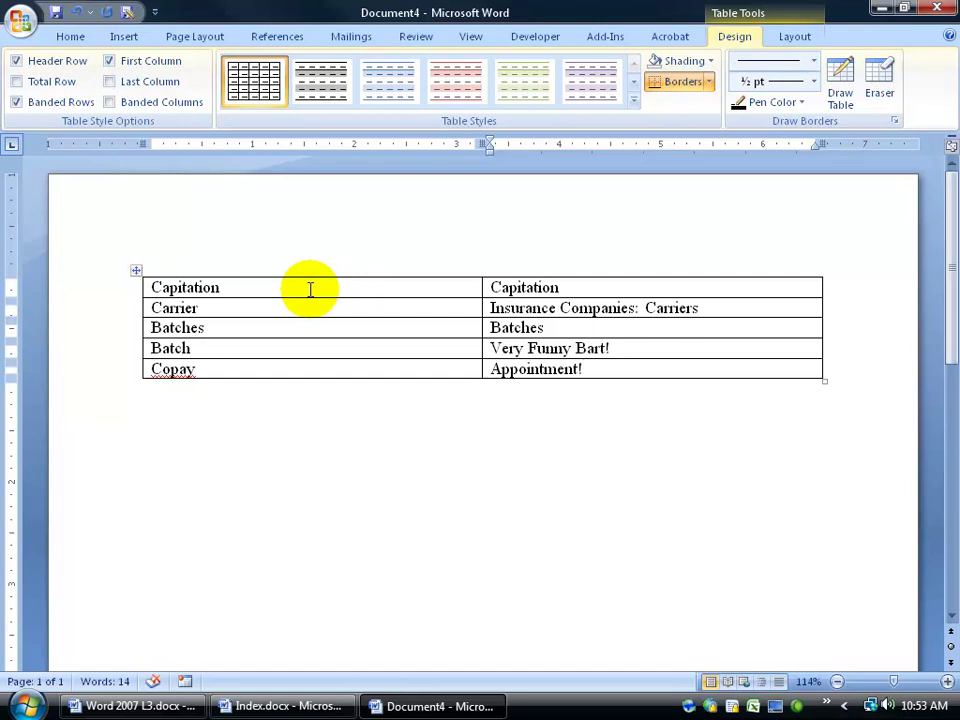
# Step: Check the Capitation and Carrier rows, selecting parts of the 'Insurance Companies: Carriers' entry
pyautogui.moveTo(304, 705)
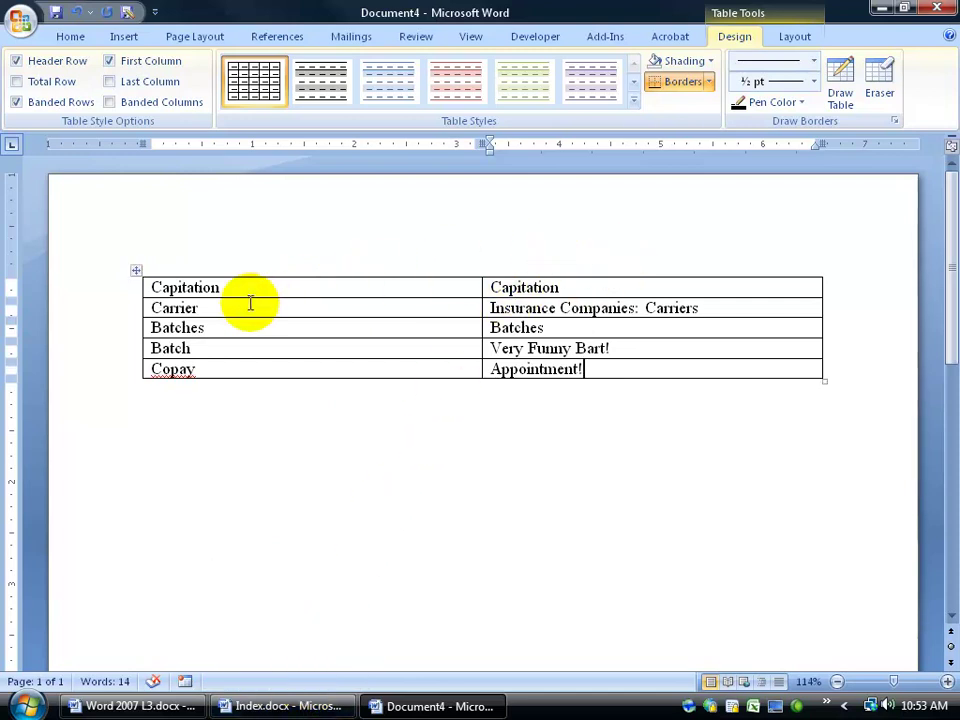
pyautogui.doubleClick(506, 287)
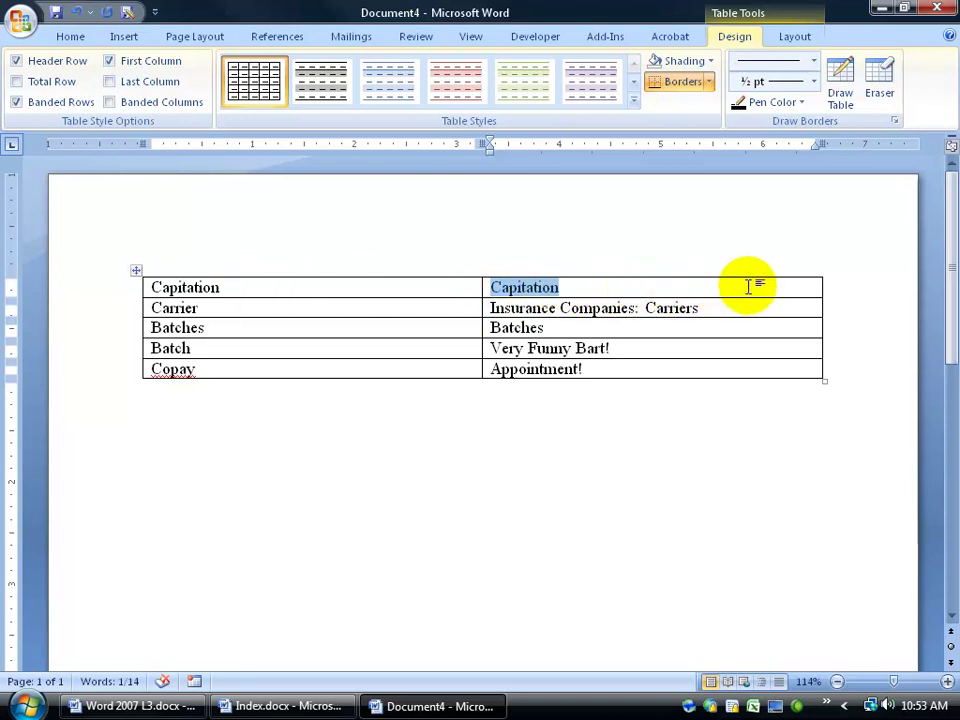
pyautogui.click(534, 309)
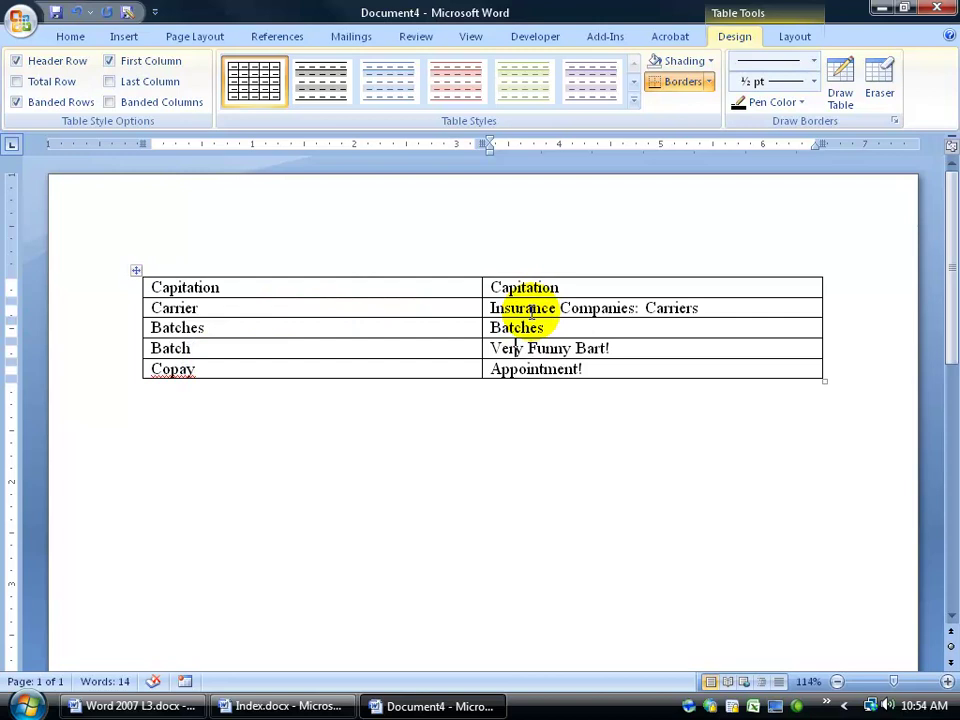
pyautogui.click(217, 308)
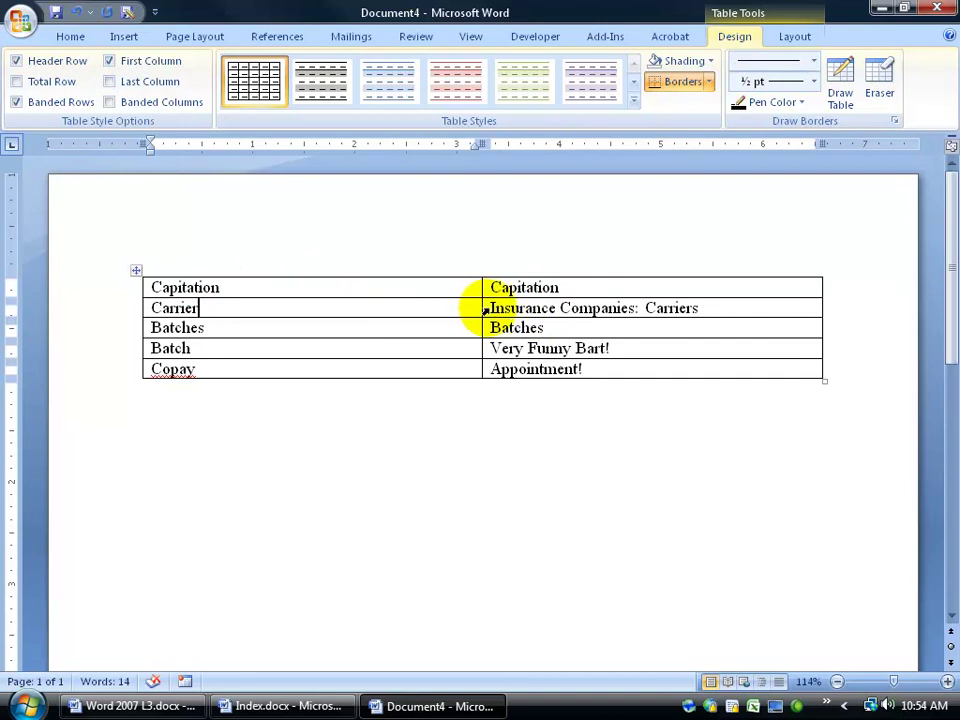
pyautogui.moveTo(489, 308); pyautogui.dragTo(644, 308)
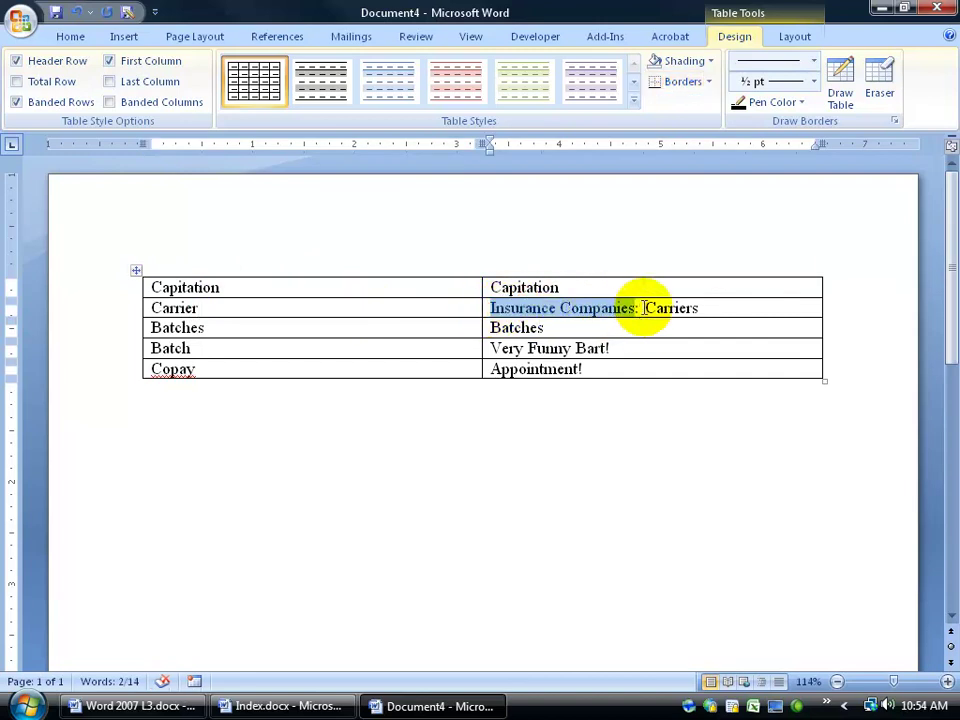
pyautogui.doubleClick(672, 308)
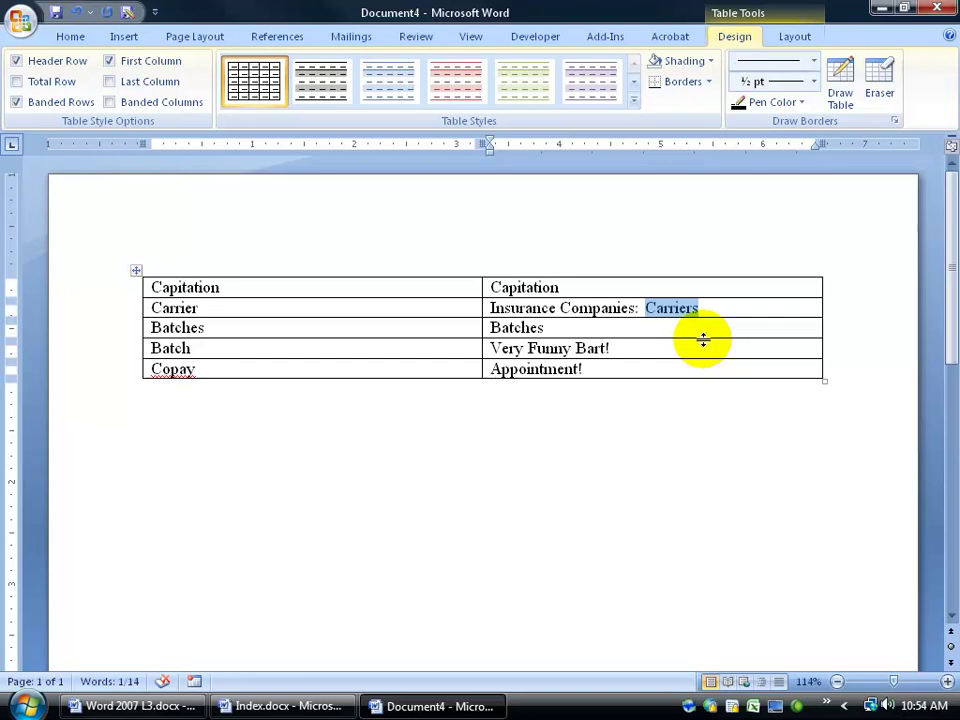
pyautogui.click(531, 307)
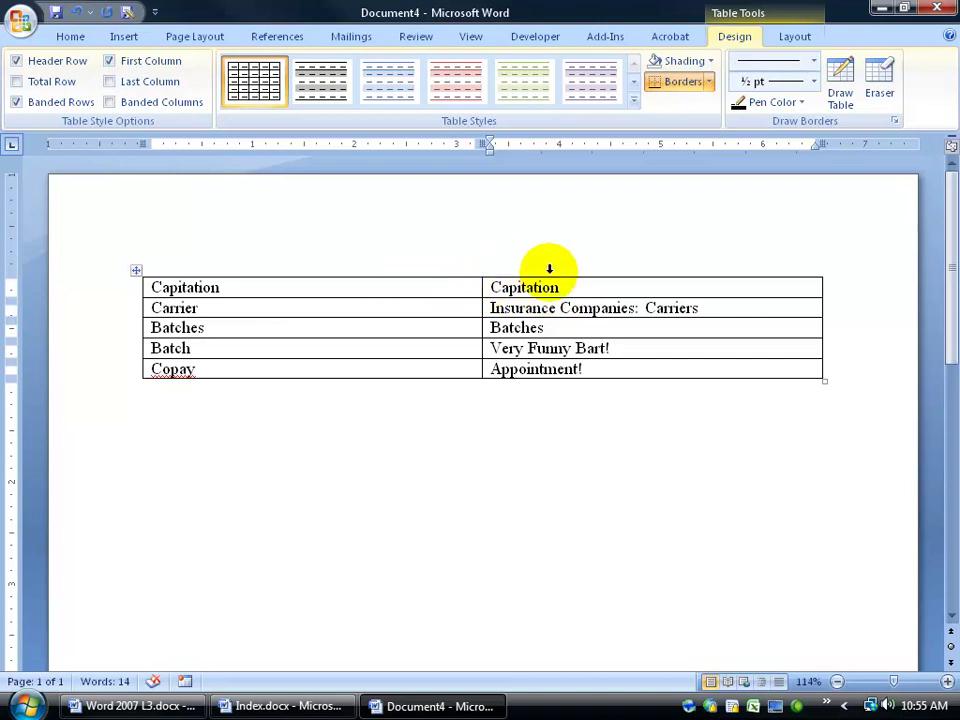
pyautogui.click(532, 308)
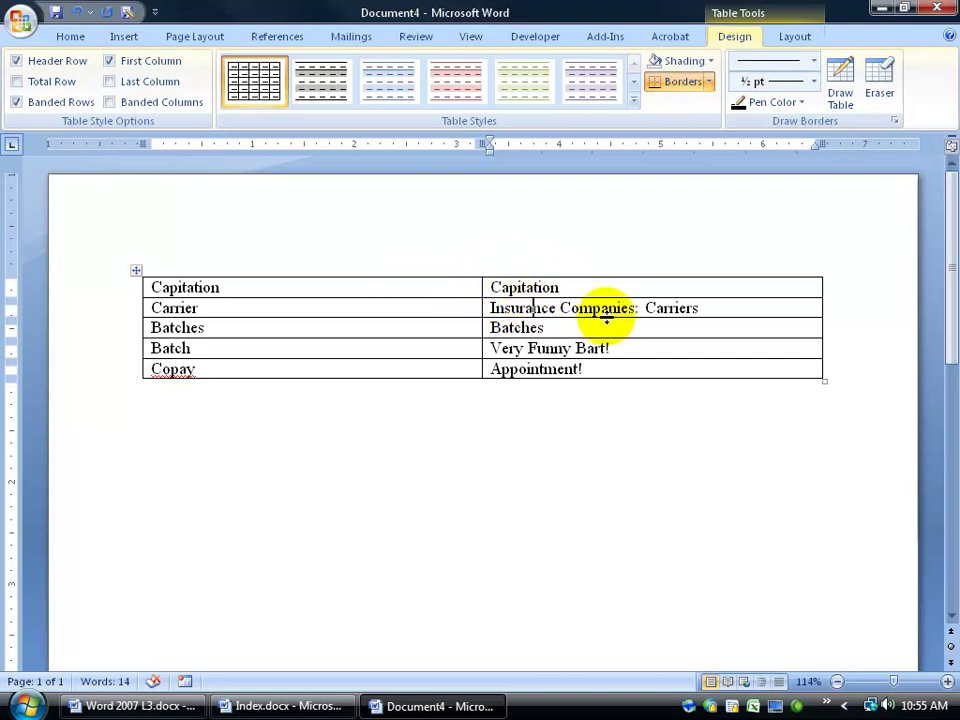
# Step: Save the concordance table on the Desktop as 'My Entries' and close it
pyautogui.click(56, 12)
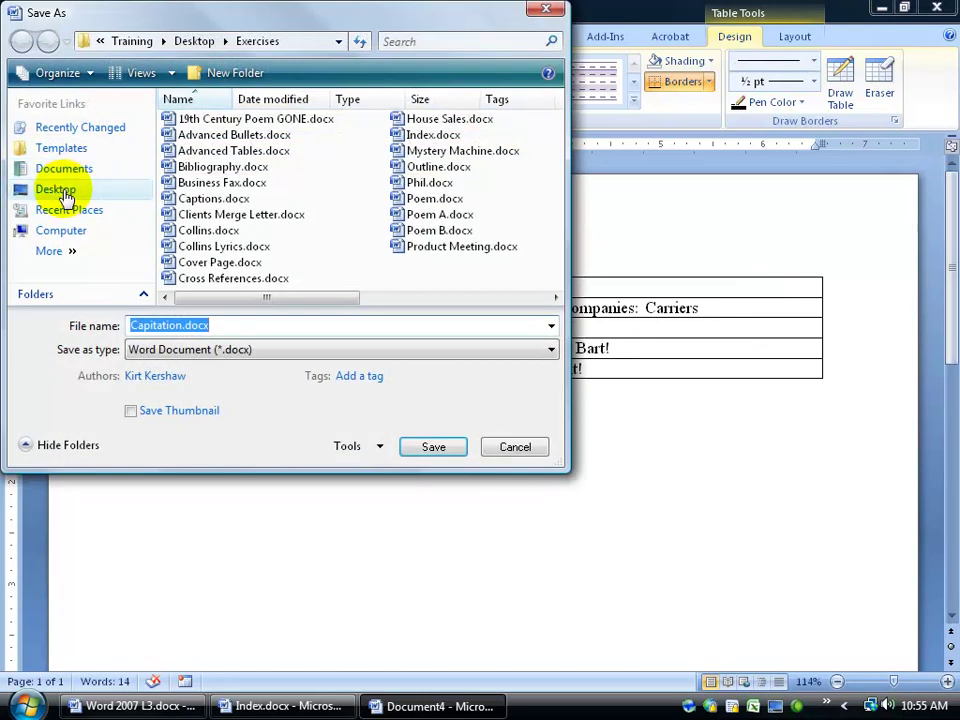
pyautogui.click(63, 194)
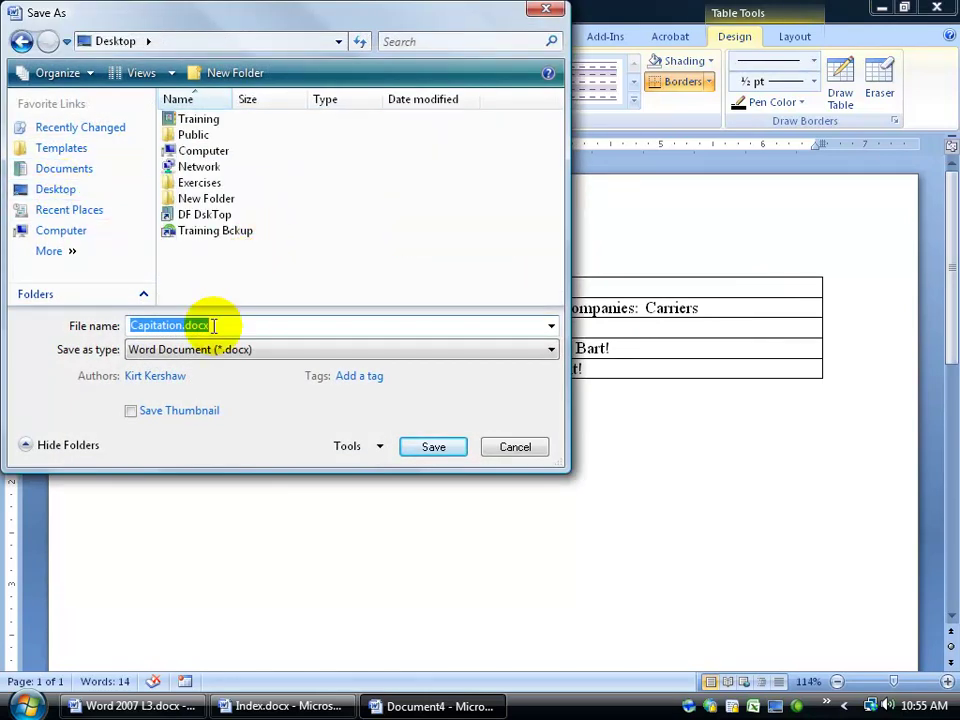
pyautogui.write('My Entries')
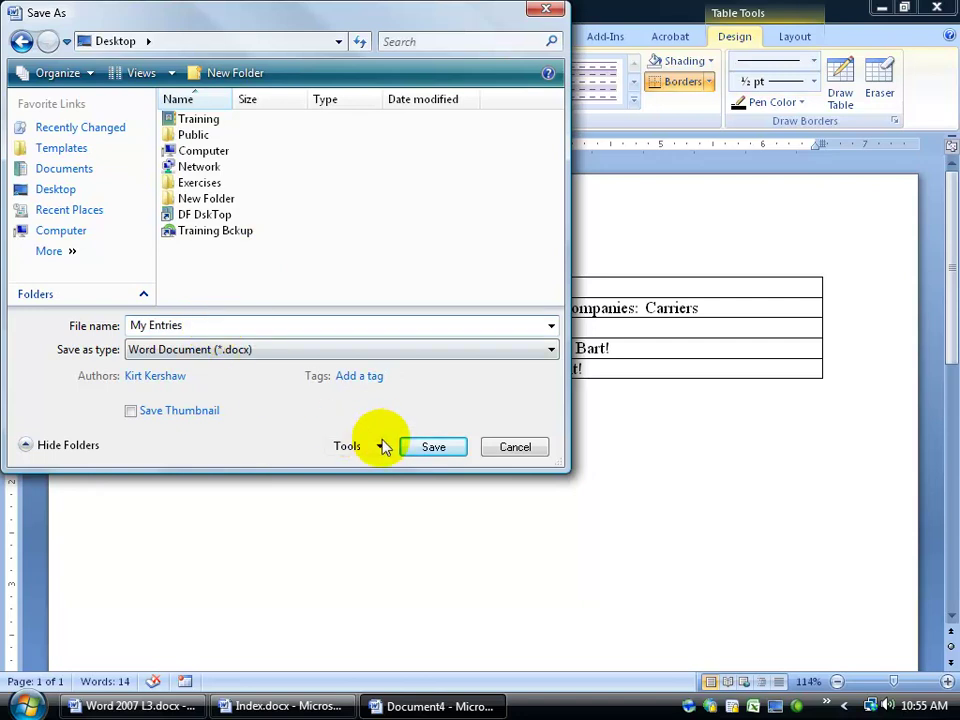
pyautogui.click(435, 447)
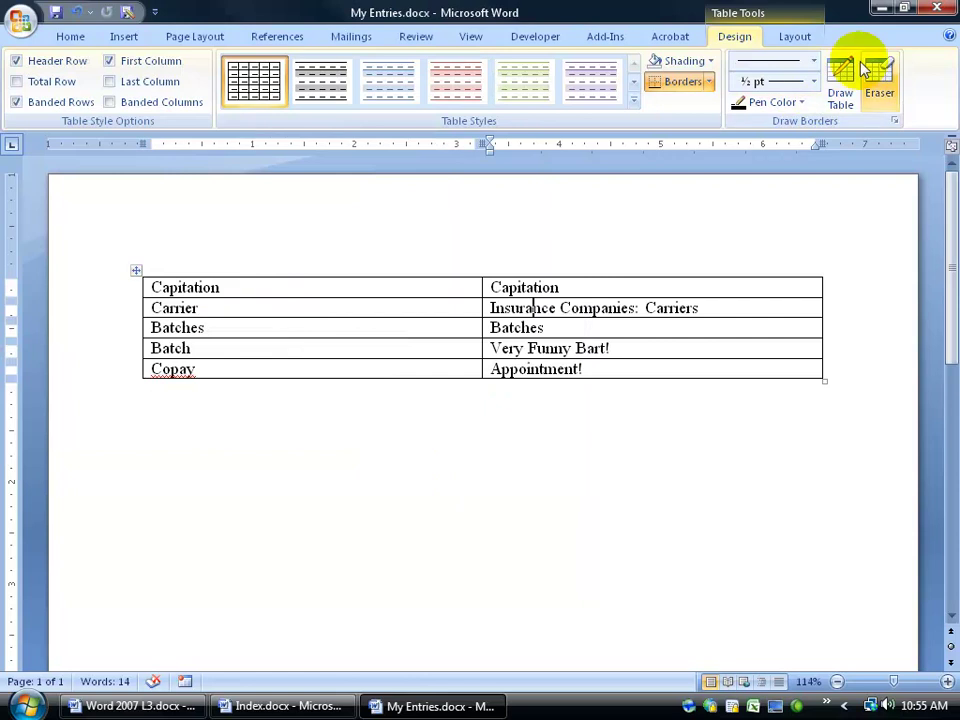
pyautogui.click(936, 8)
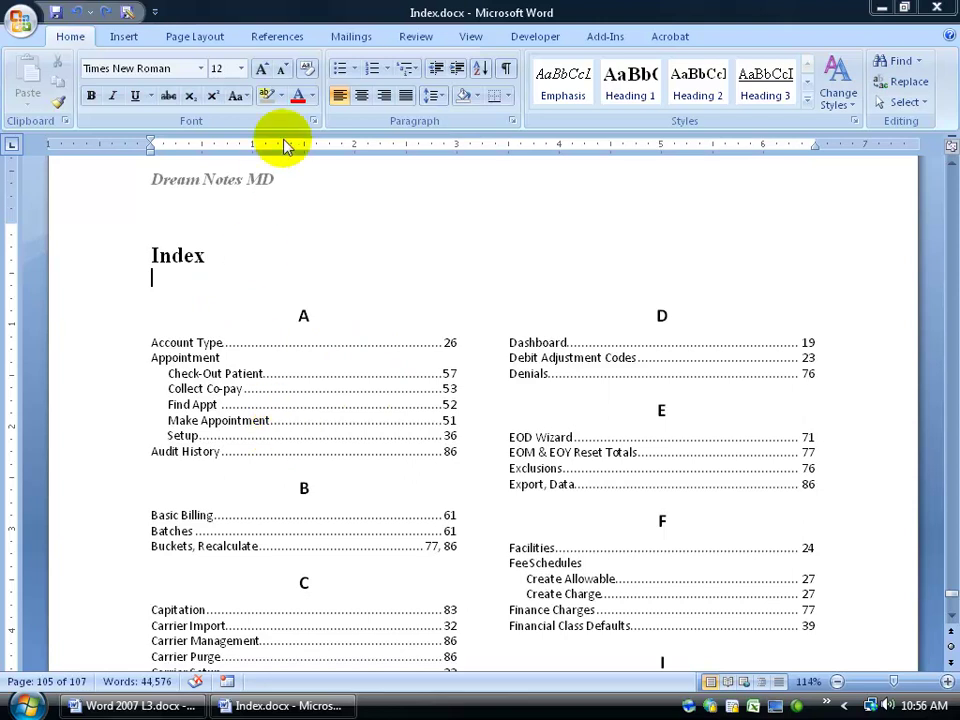
# Step: AutoMark index entries from the Index dialog using My Entries.docx on the Desktop
pyautogui.click(292, 36)
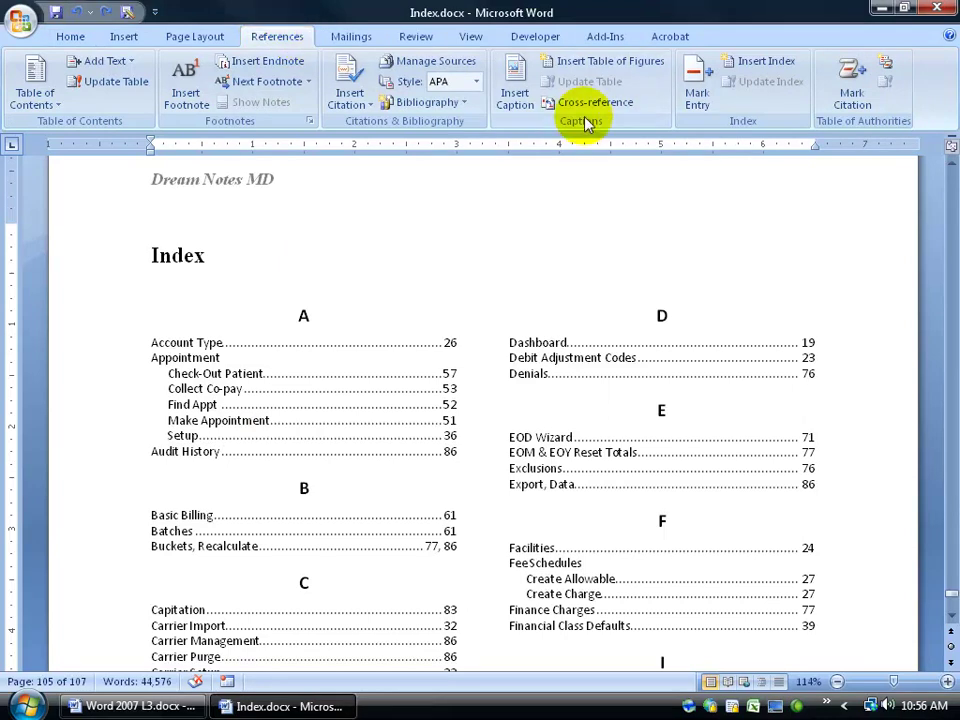
pyautogui.click(785, 62)
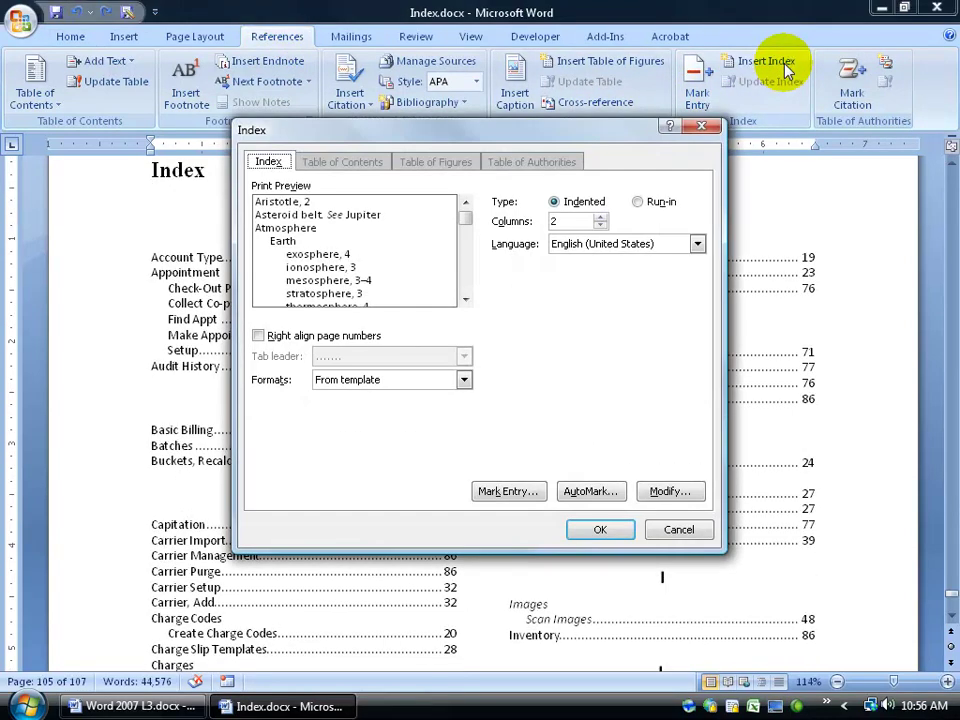
pyautogui.click(593, 492)
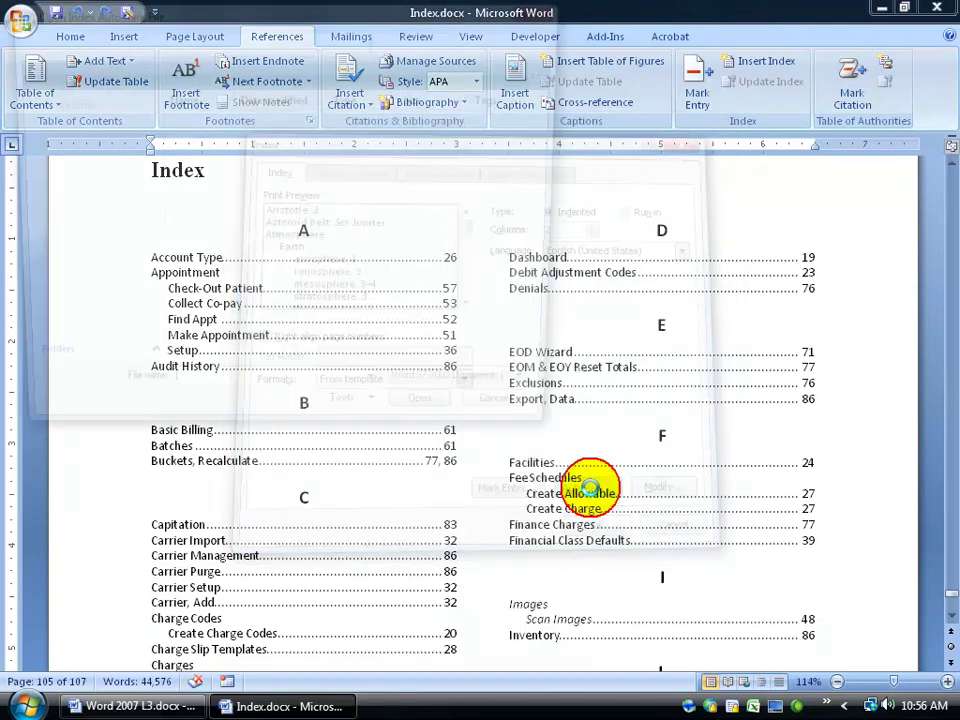
pyautogui.moveTo(377, 34); pyautogui.dragTo(567, 147)
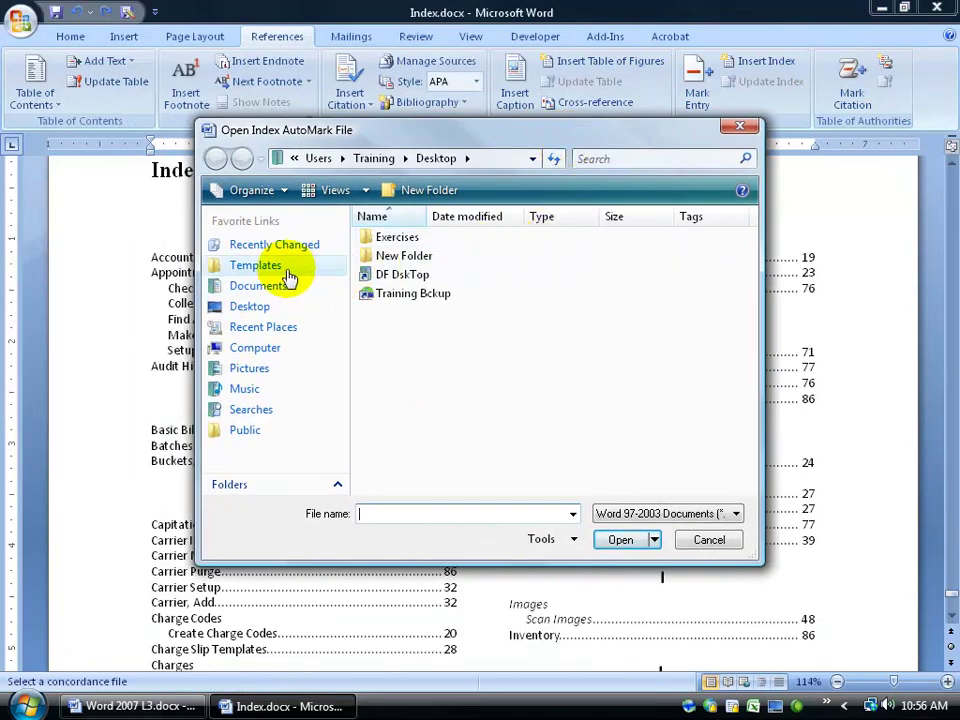
pyautogui.click(252, 309)
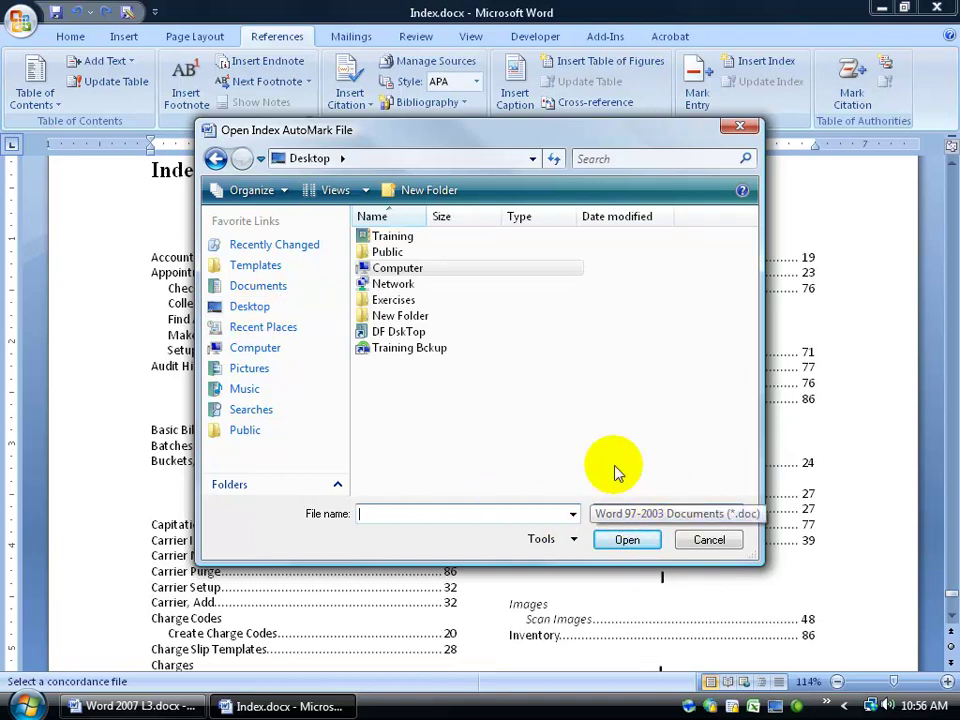
pyautogui.click(684, 517)
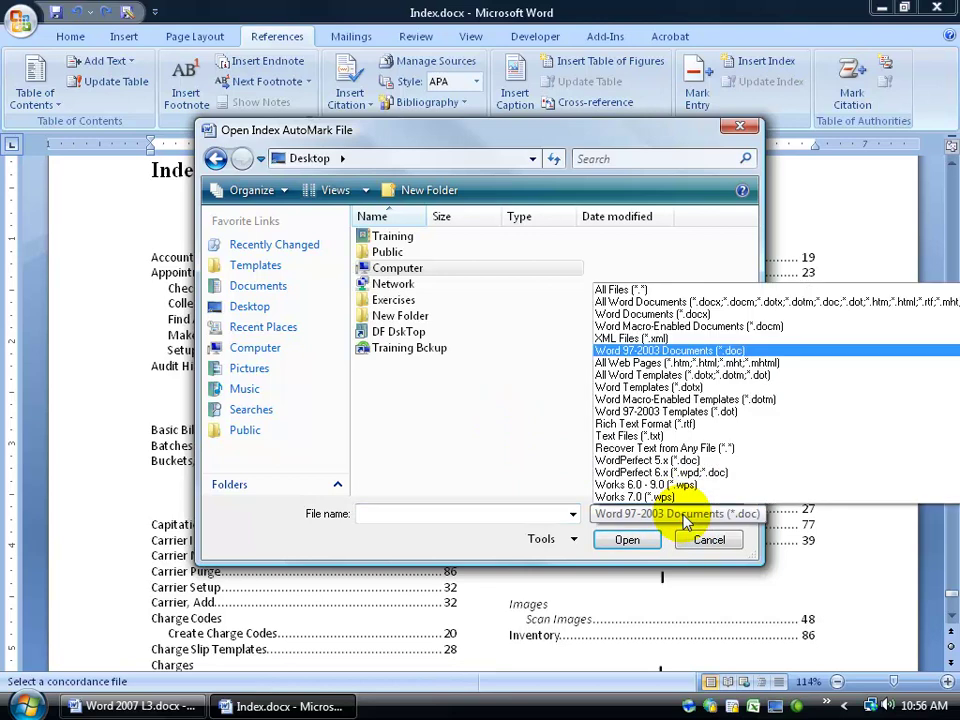
pyautogui.click(648, 303)
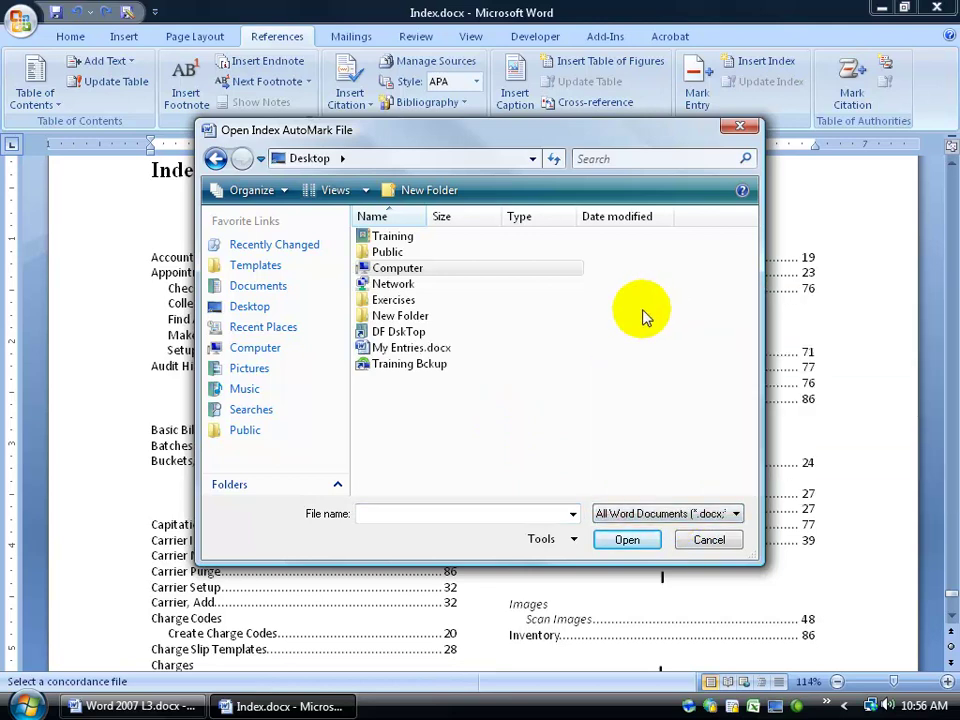
pyautogui.doubleClick(418, 348)
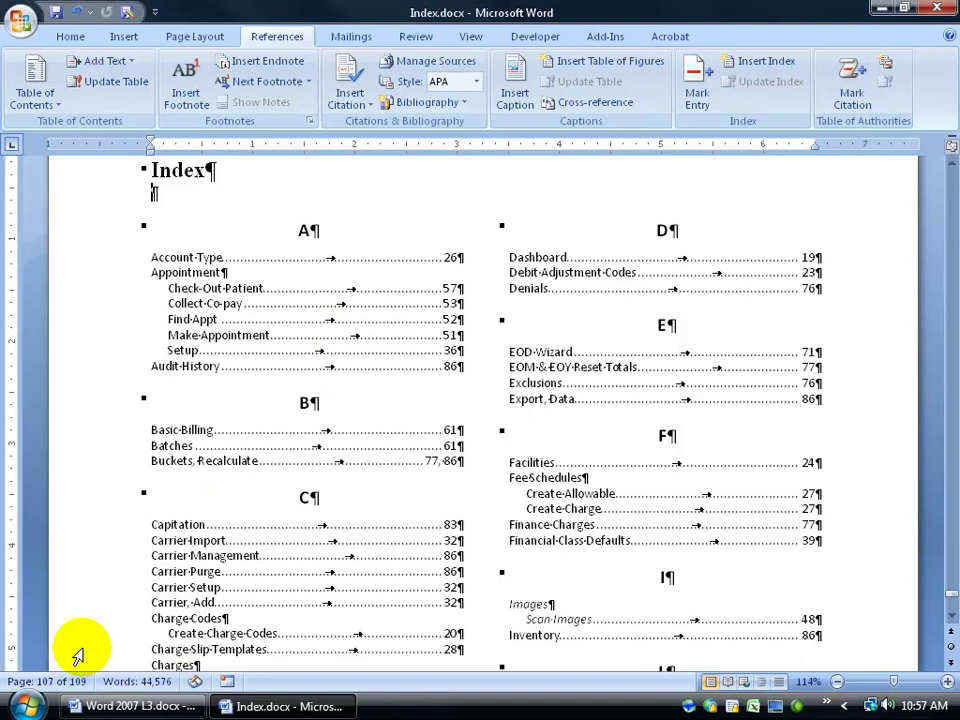
# Step: Turn off Show/Hide ¶ formatting marks and right-click inside the index
pyautogui.click(70, 36)
pyautogui.click(508, 70)
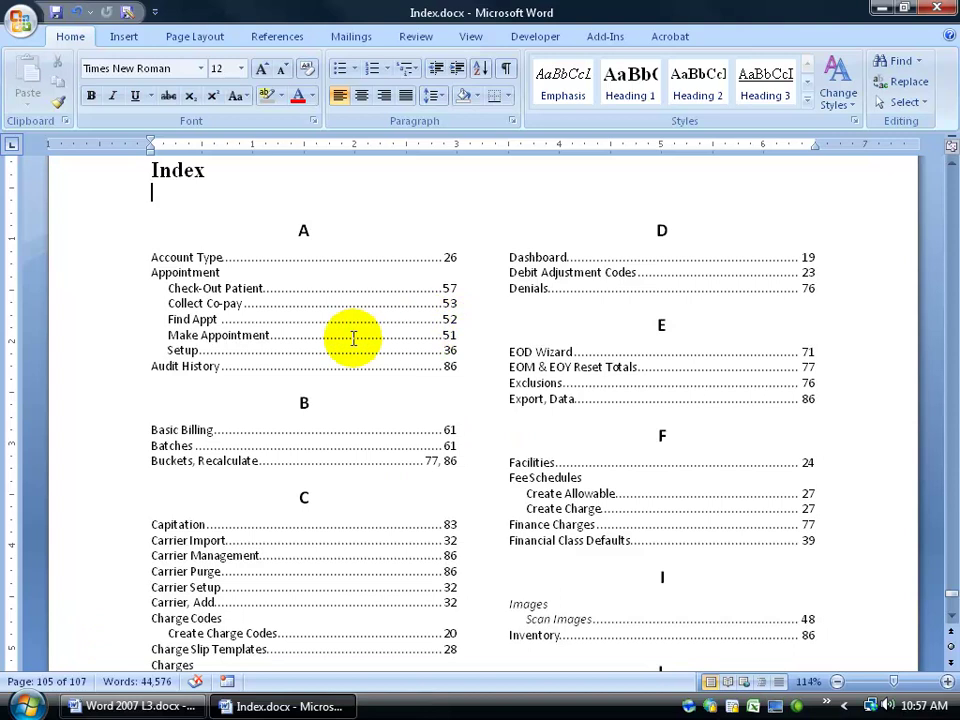
pyautogui.rightClick(320, 325)
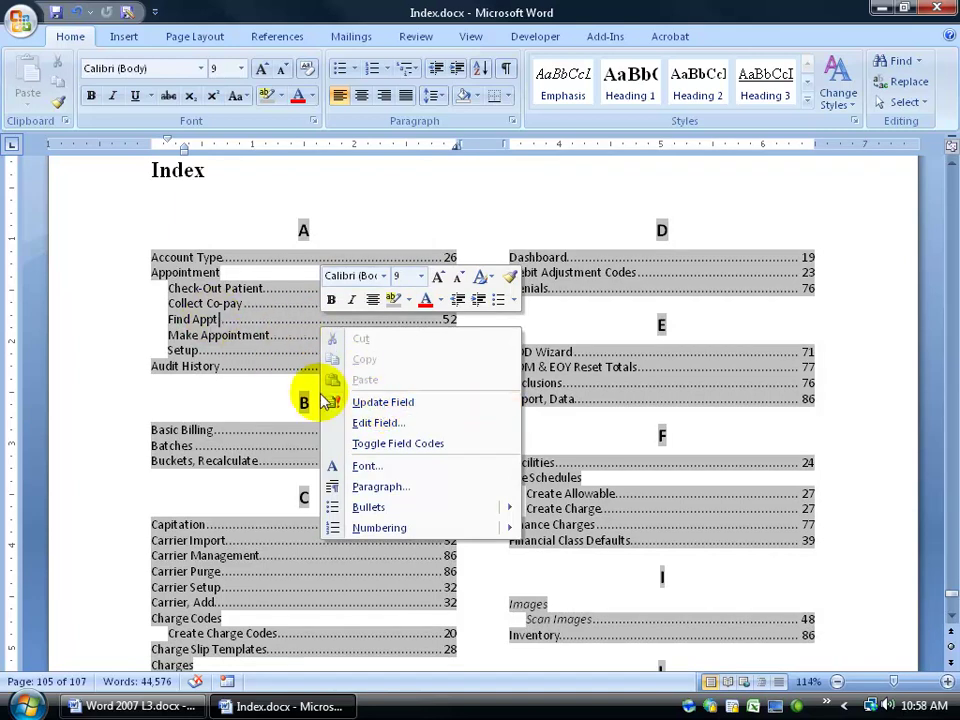
# Step: Rebuild the index field in Classic format with right-aligned page numbers and dotted leaders
pyautogui.click(382, 432)
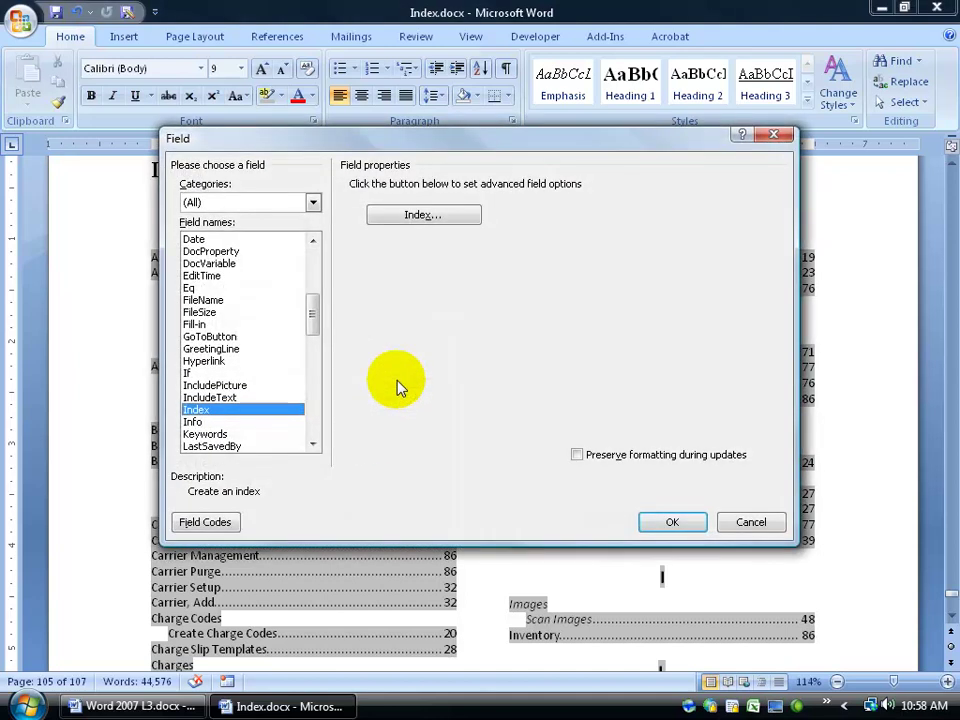
pyautogui.click(440, 214)
pyautogui.click(463, 380)
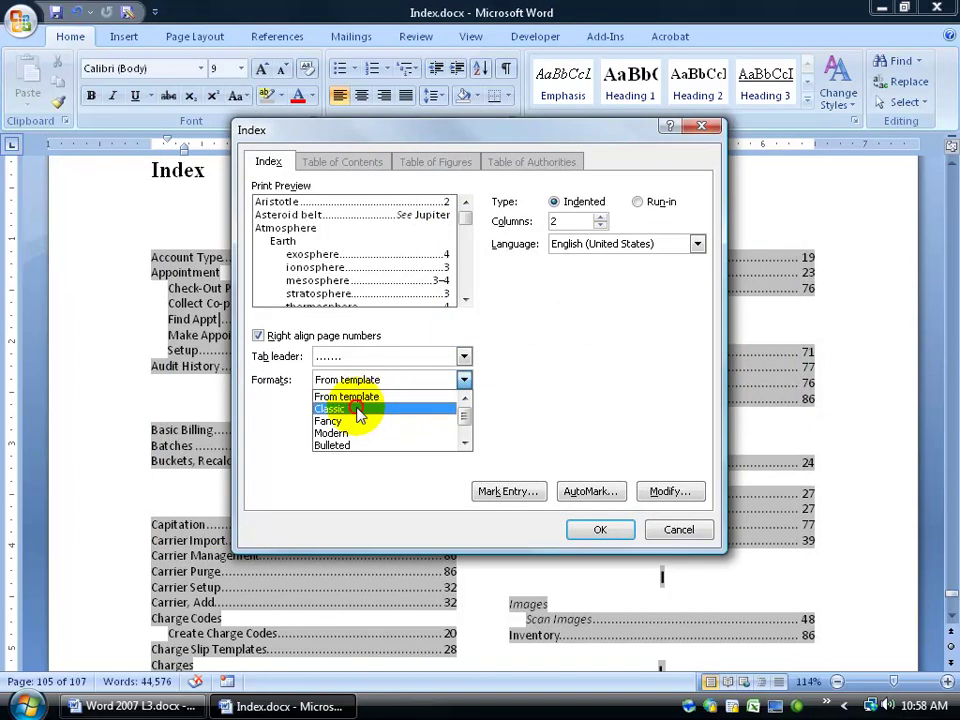
pyautogui.click(354, 409)
pyautogui.click(257, 335)
pyautogui.click(463, 357)
pyautogui.click(441, 386)
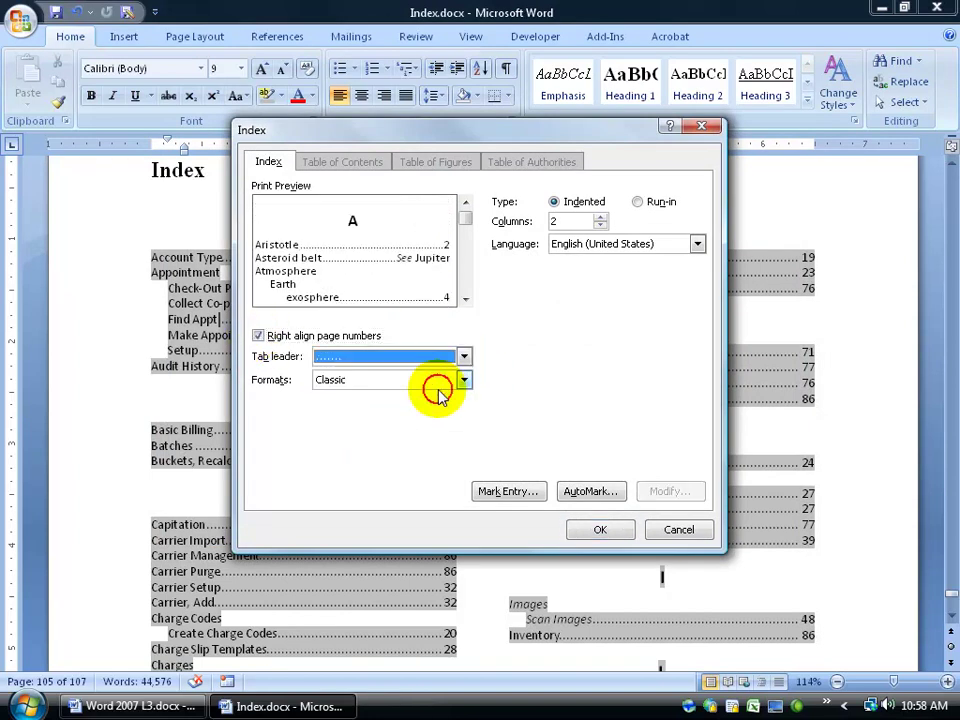
pyautogui.click(598, 525)
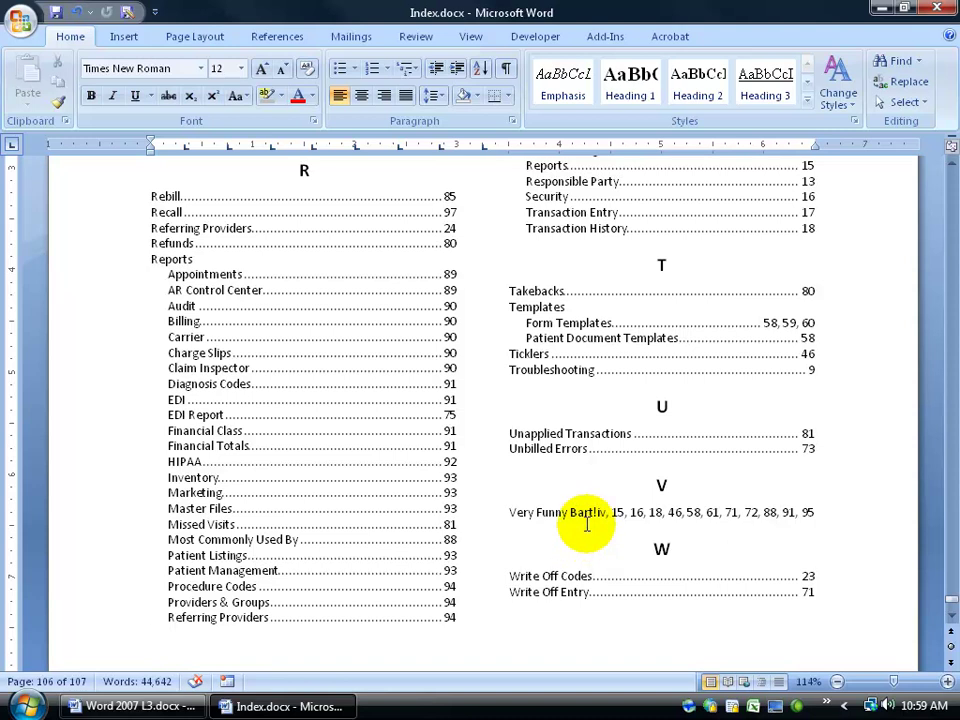
pyautogui.scroll(10, 484, 359)
pyautogui.scroll(15, 484, 359)
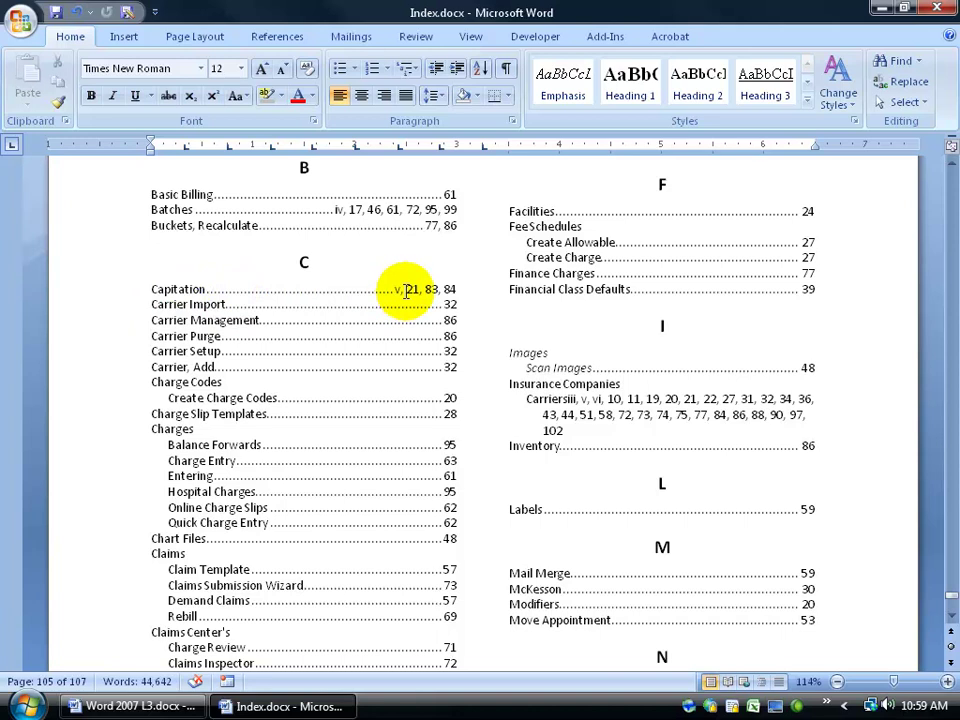
pyautogui.hotkey('alt', 's')
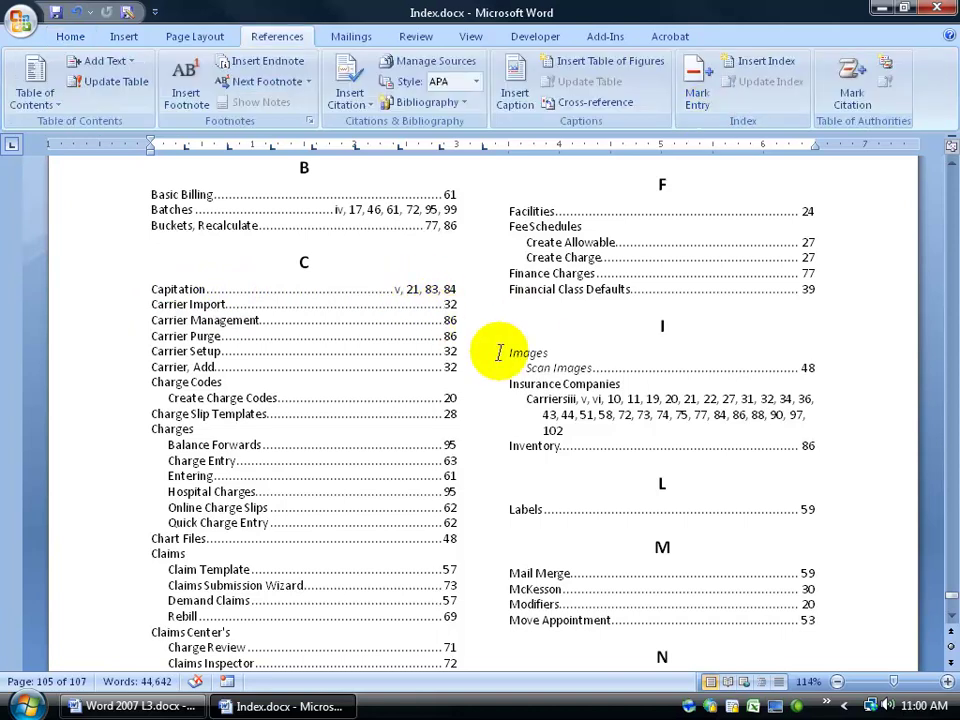
pyautogui.click(699, 90)
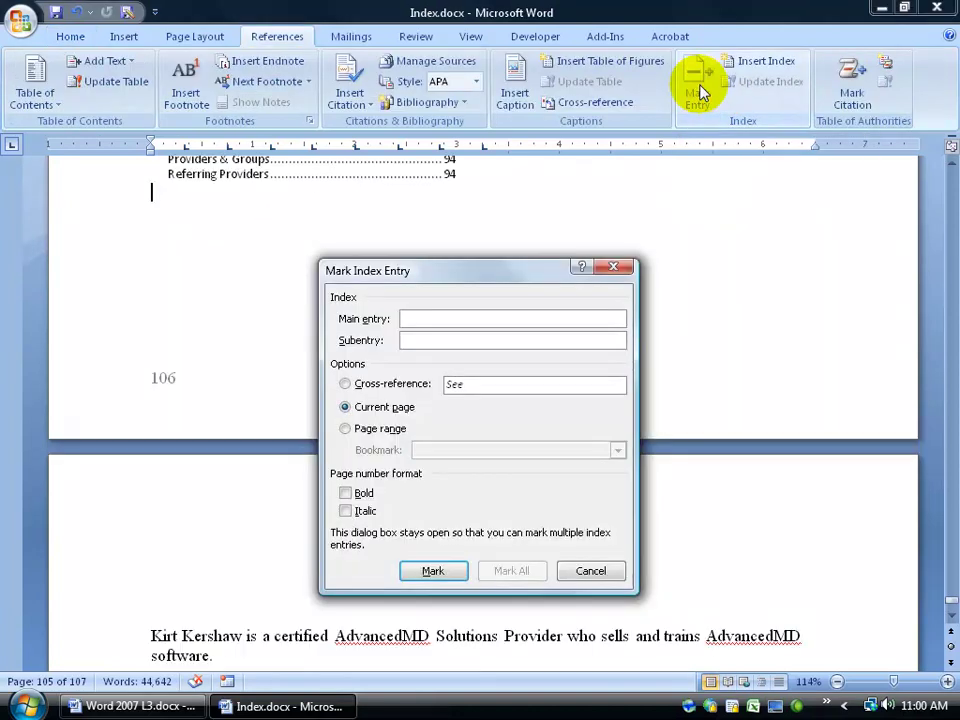
pyautogui.click(414, 342)
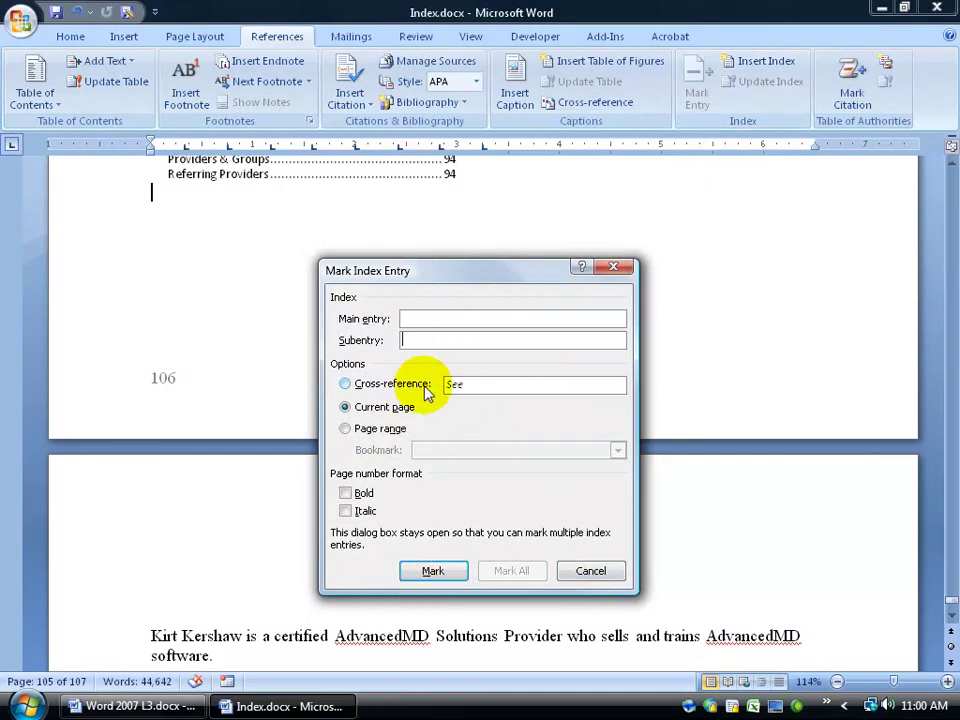
pyautogui.click(586, 567)
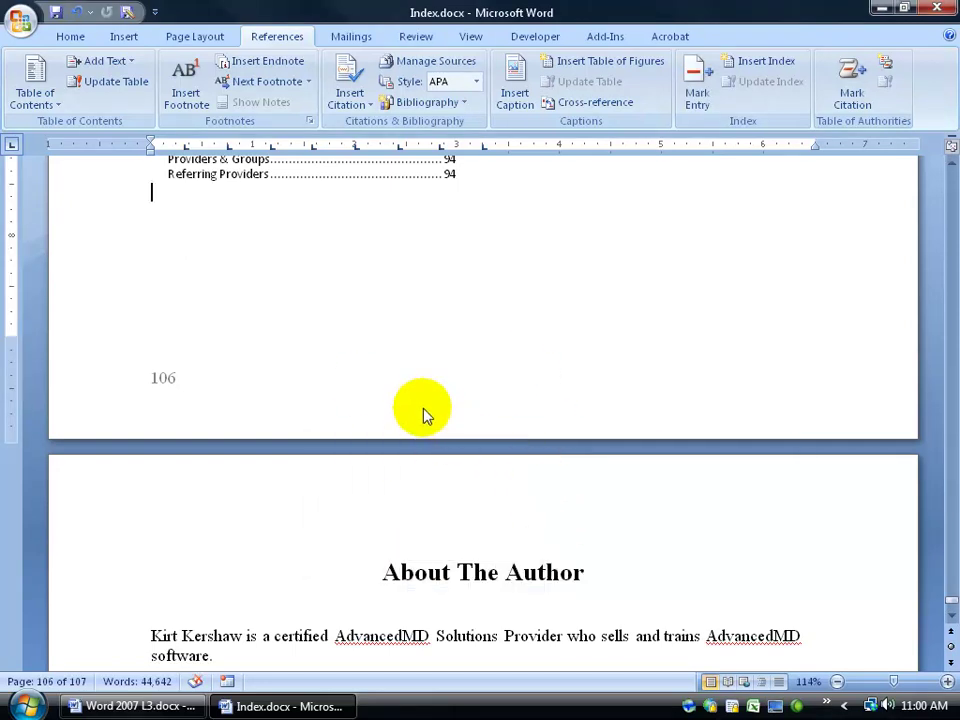
pyautogui.click(754, 62)
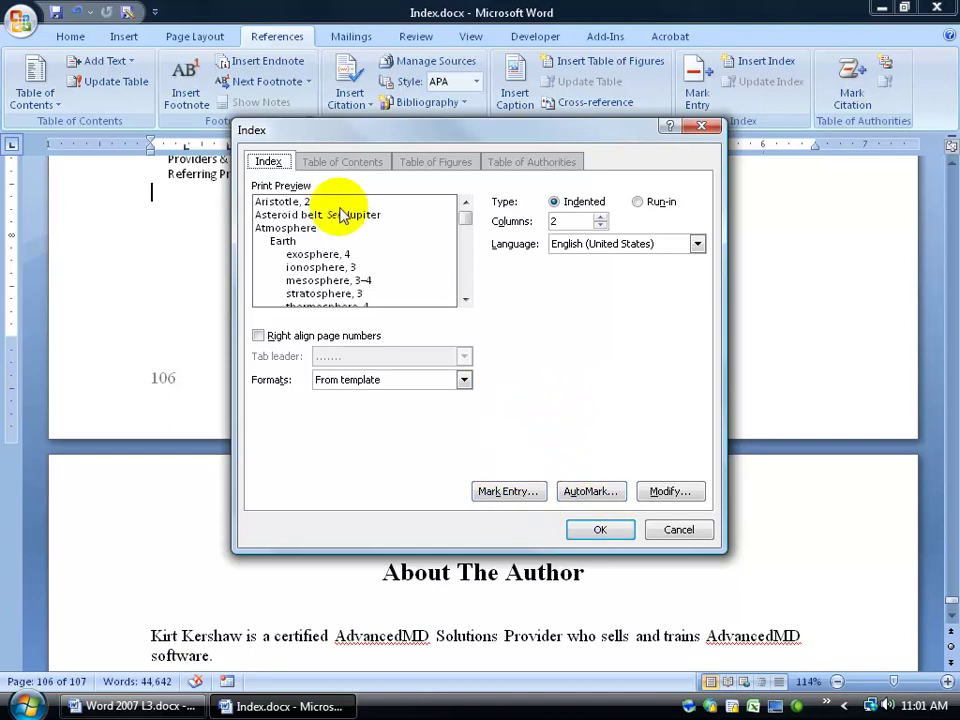
pyautogui.click(662, 532)
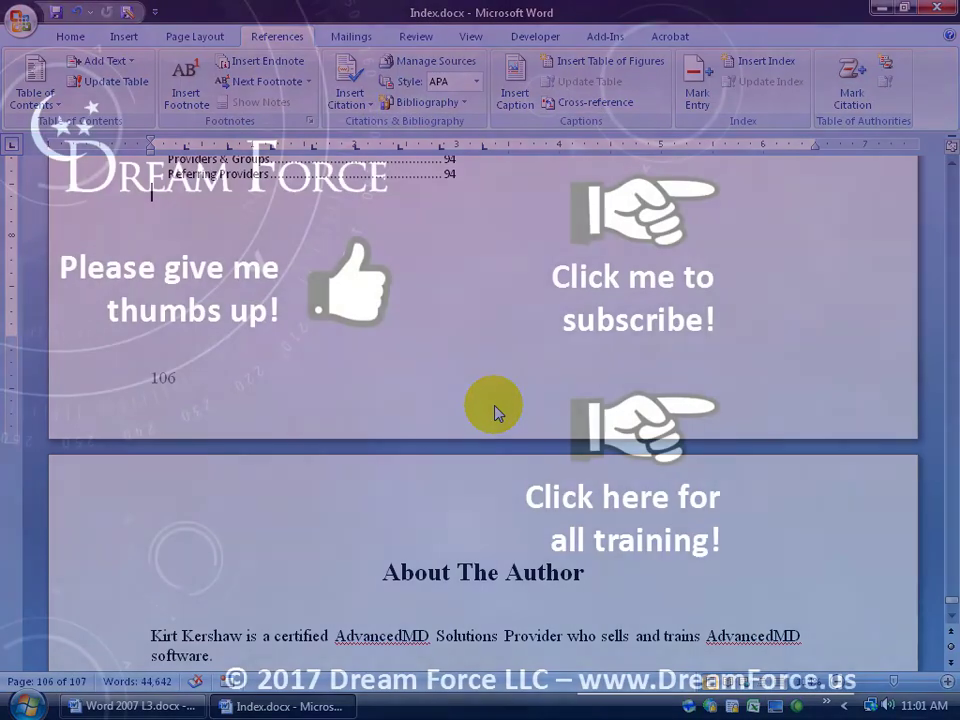